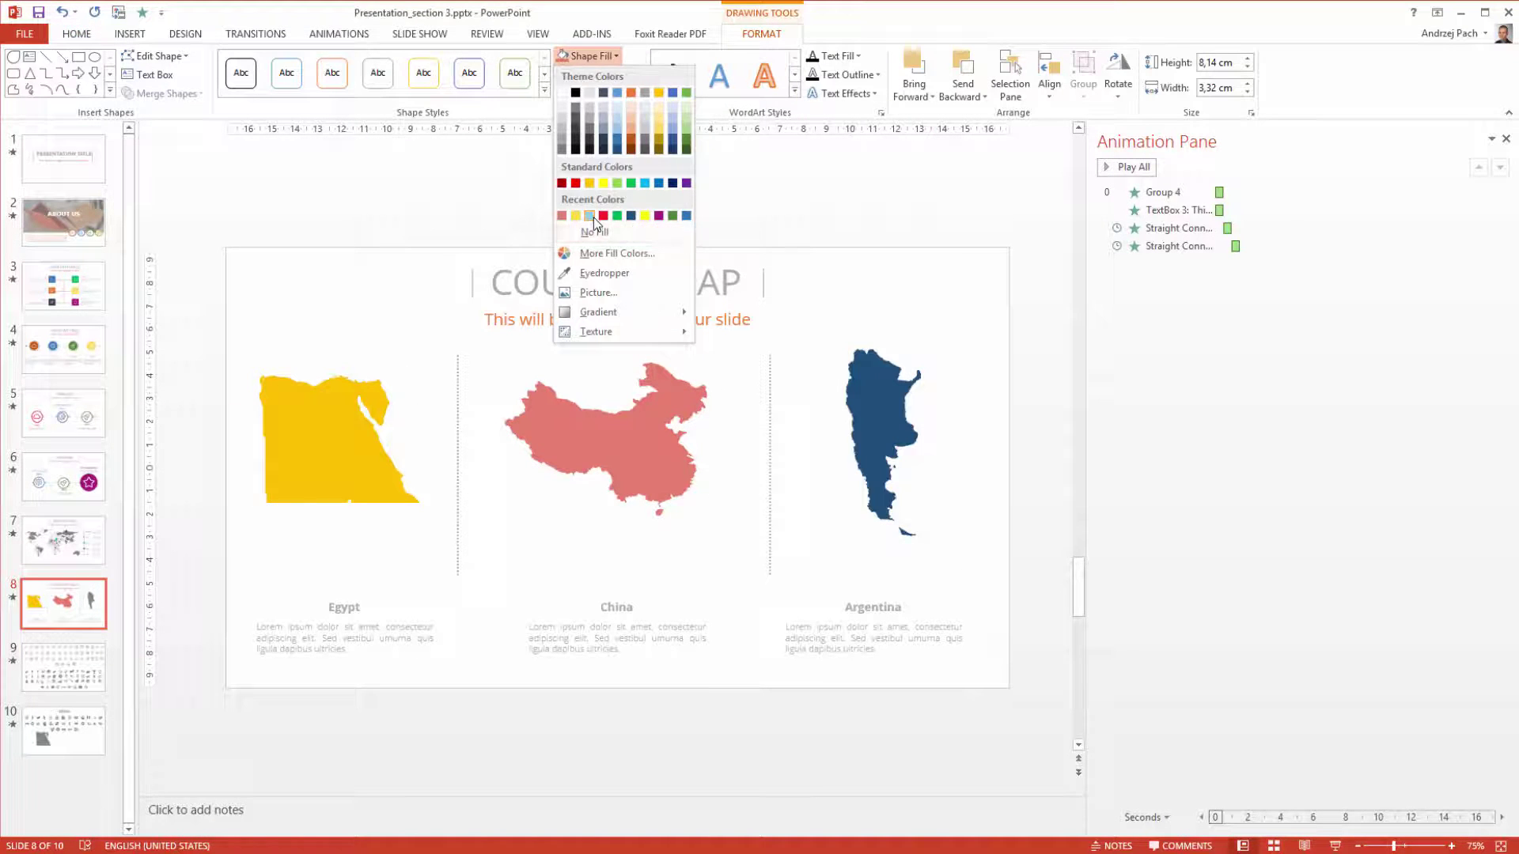
# Show the World Map slide, slide 7 of the nine-slide deck.
pyautogui.click(594, 216)
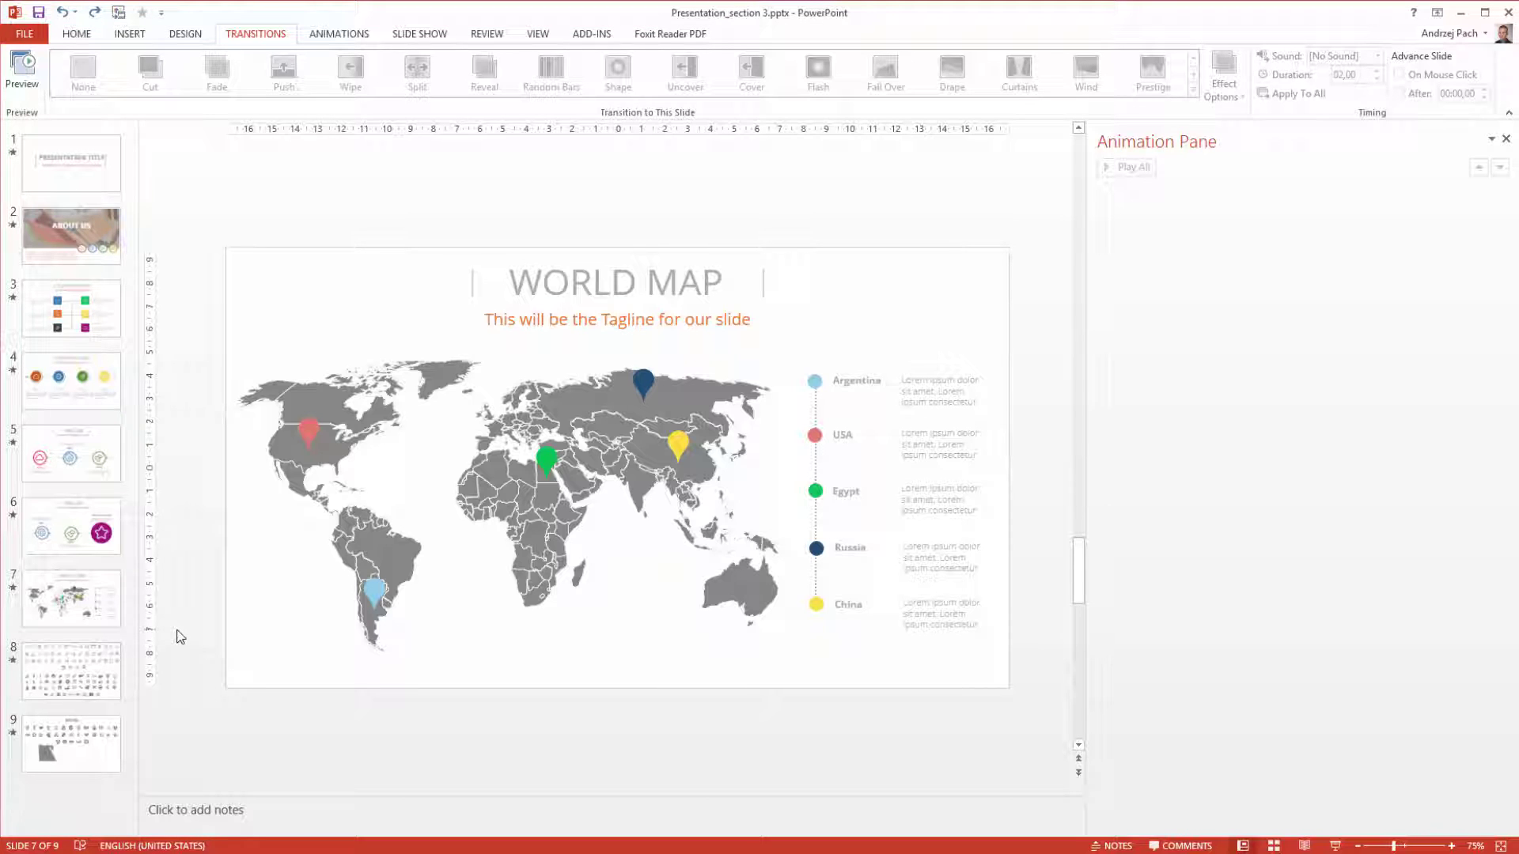
# Insert a slide after slide 7 with the World Map title and tagline, retitled COUNTRY.
pyautogui.rightClick(101, 643)
pyautogui.click(150, 690)
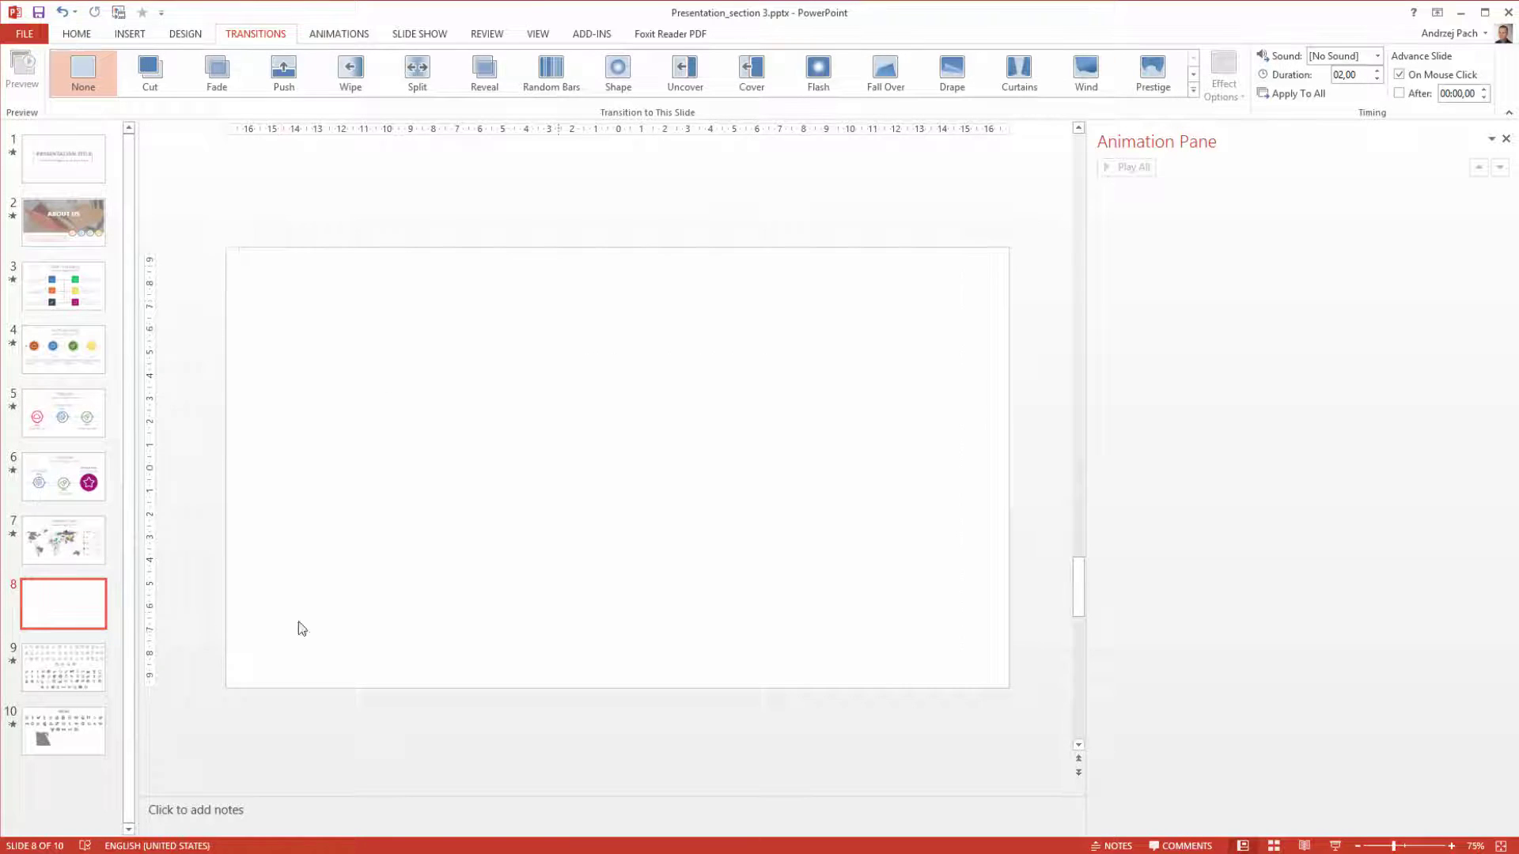
pyautogui.click(96, 558)
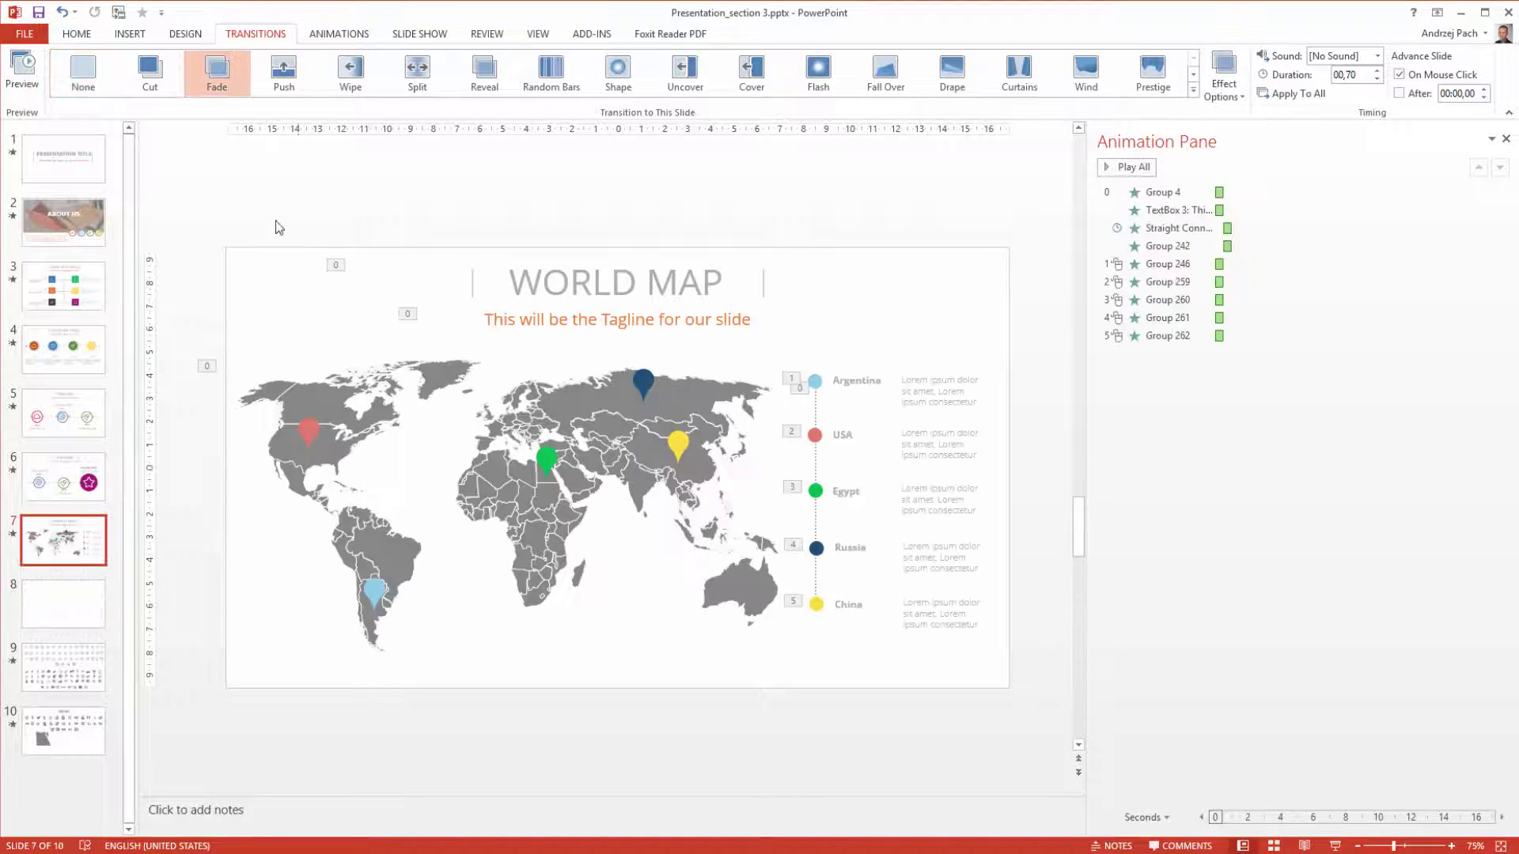
pyautogui.moveTo(204, 189); pyautogui.dragTo(1052, 369)
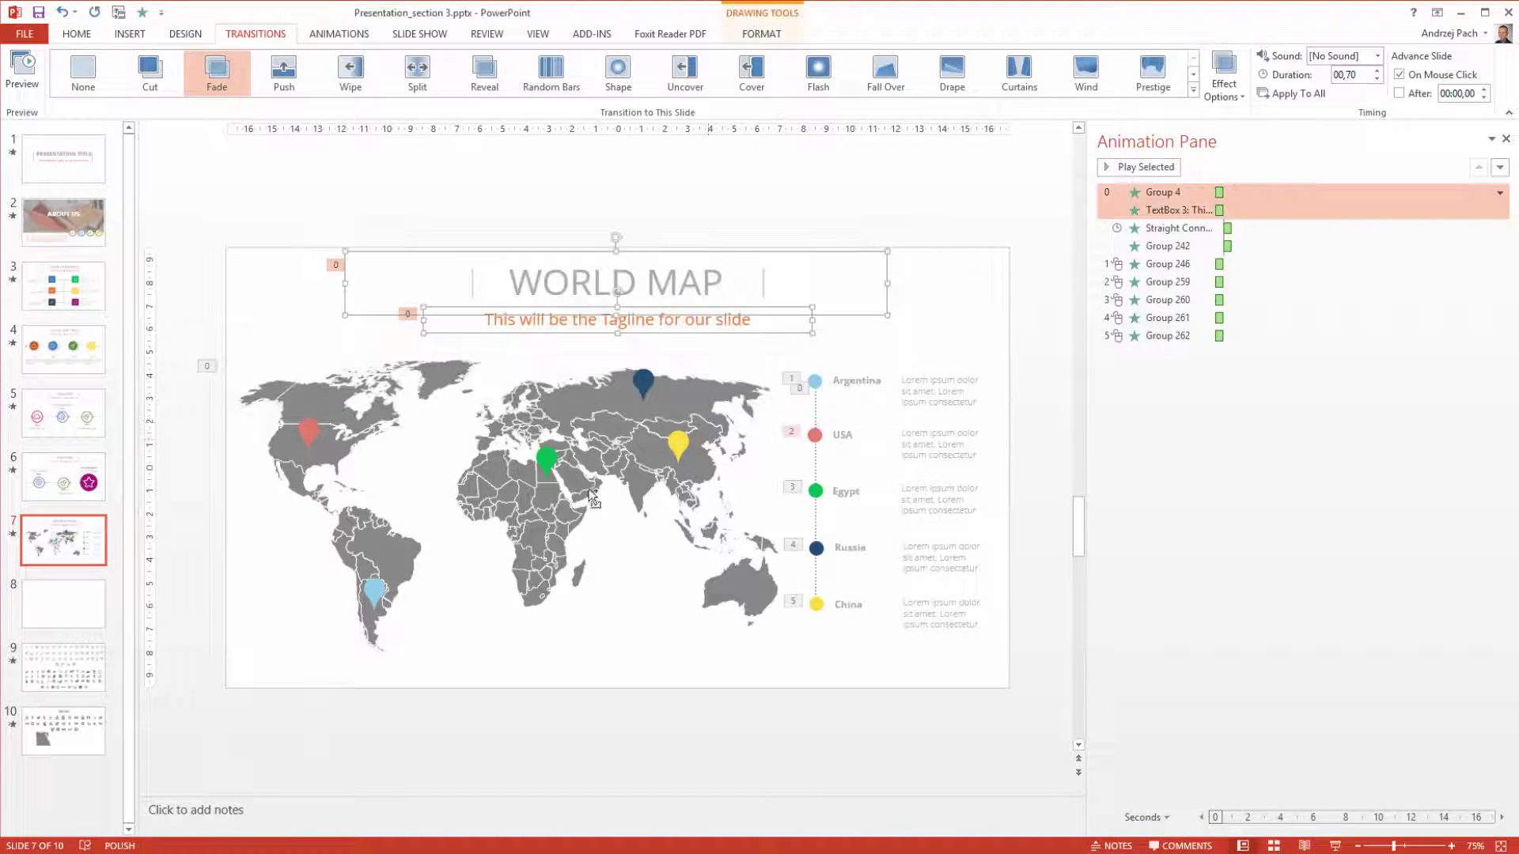
pyautogui.click(85, 611)
pyautogui.hotkey('ctrl', 'v')
pyautogui.doubleClick(560, 278)
pyautogui.write('COUNTRY')
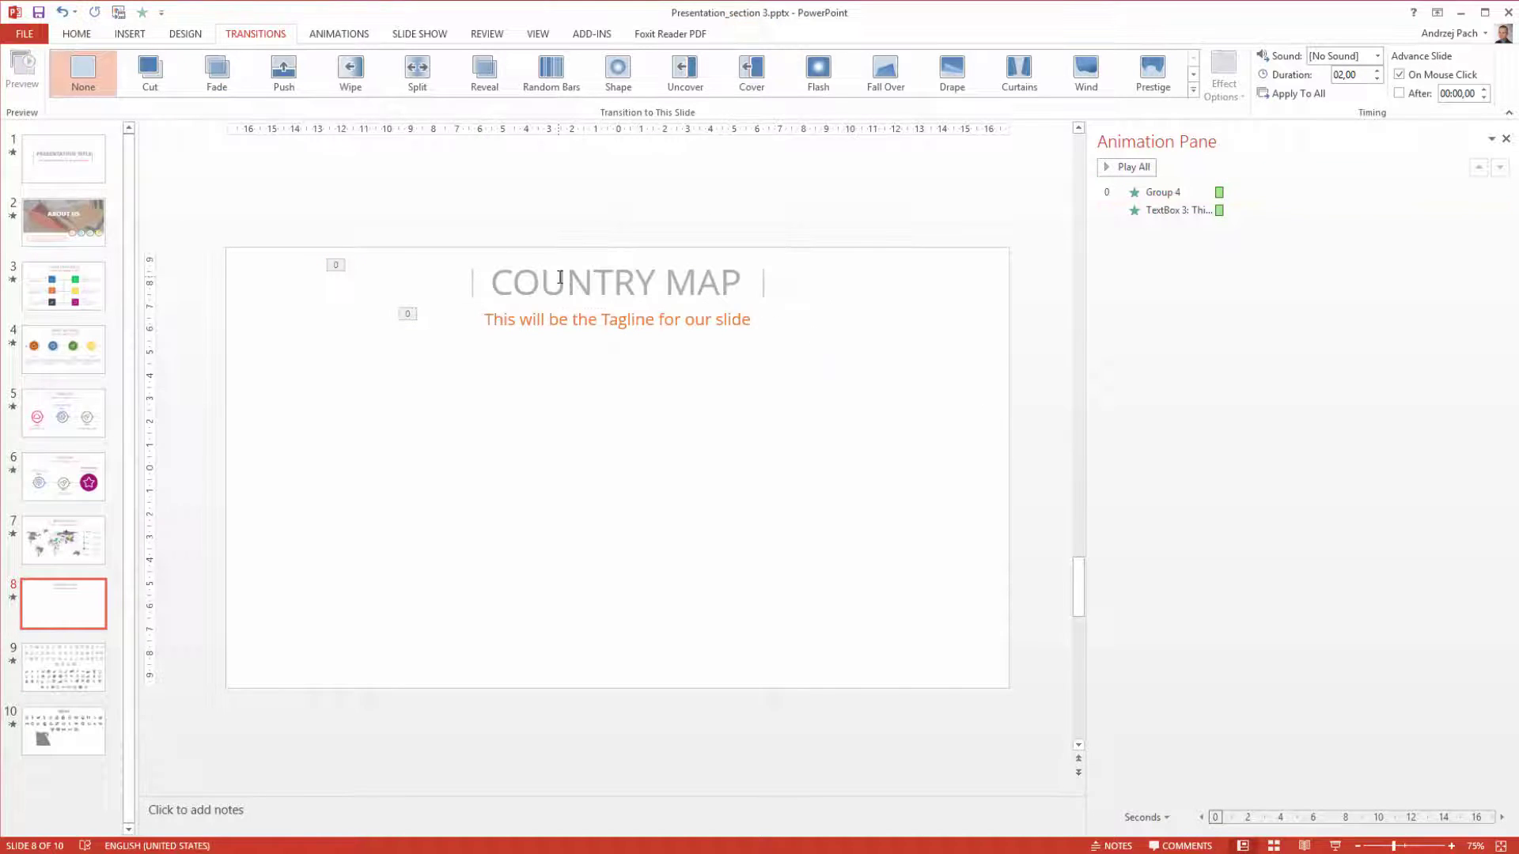
# Copy the Egypt shape from the world map onto the new slide and move it up-left.
pyautogui.click(81, 540)
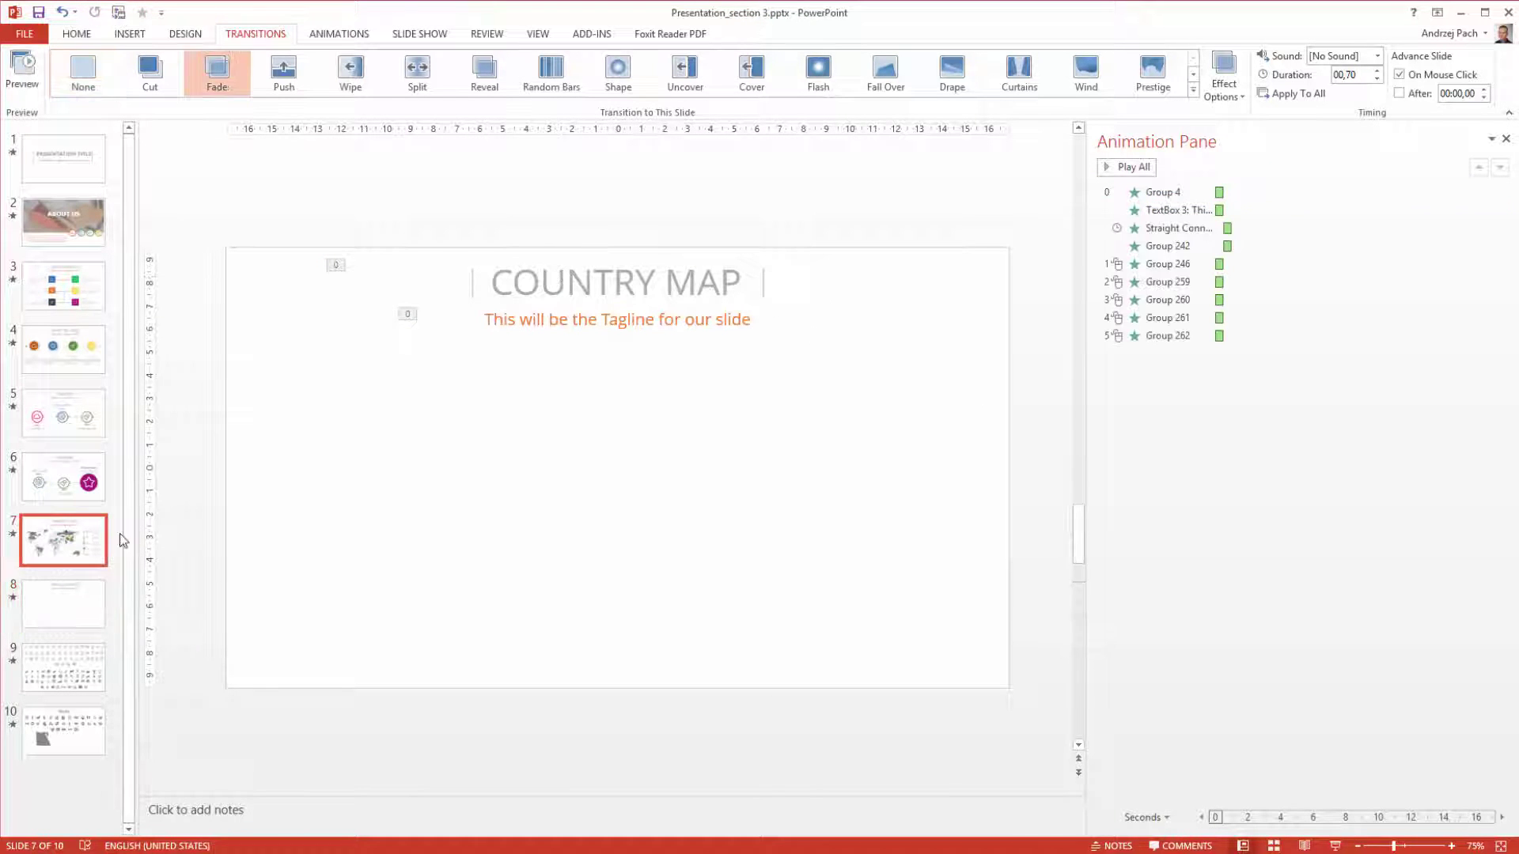
pyautogui.click(547, 486)
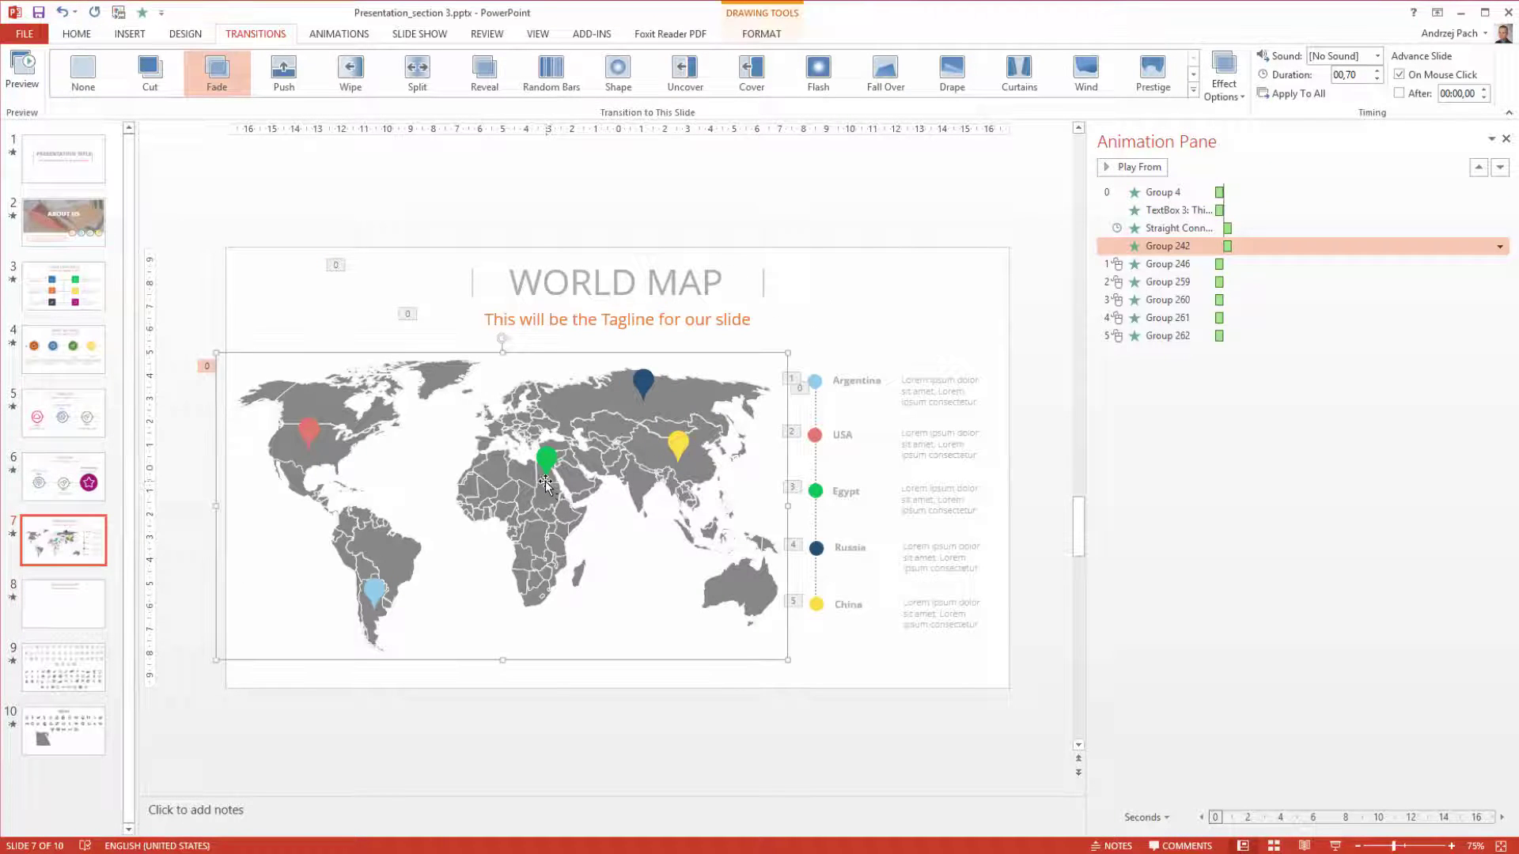
pyautogui.click(539, 477)
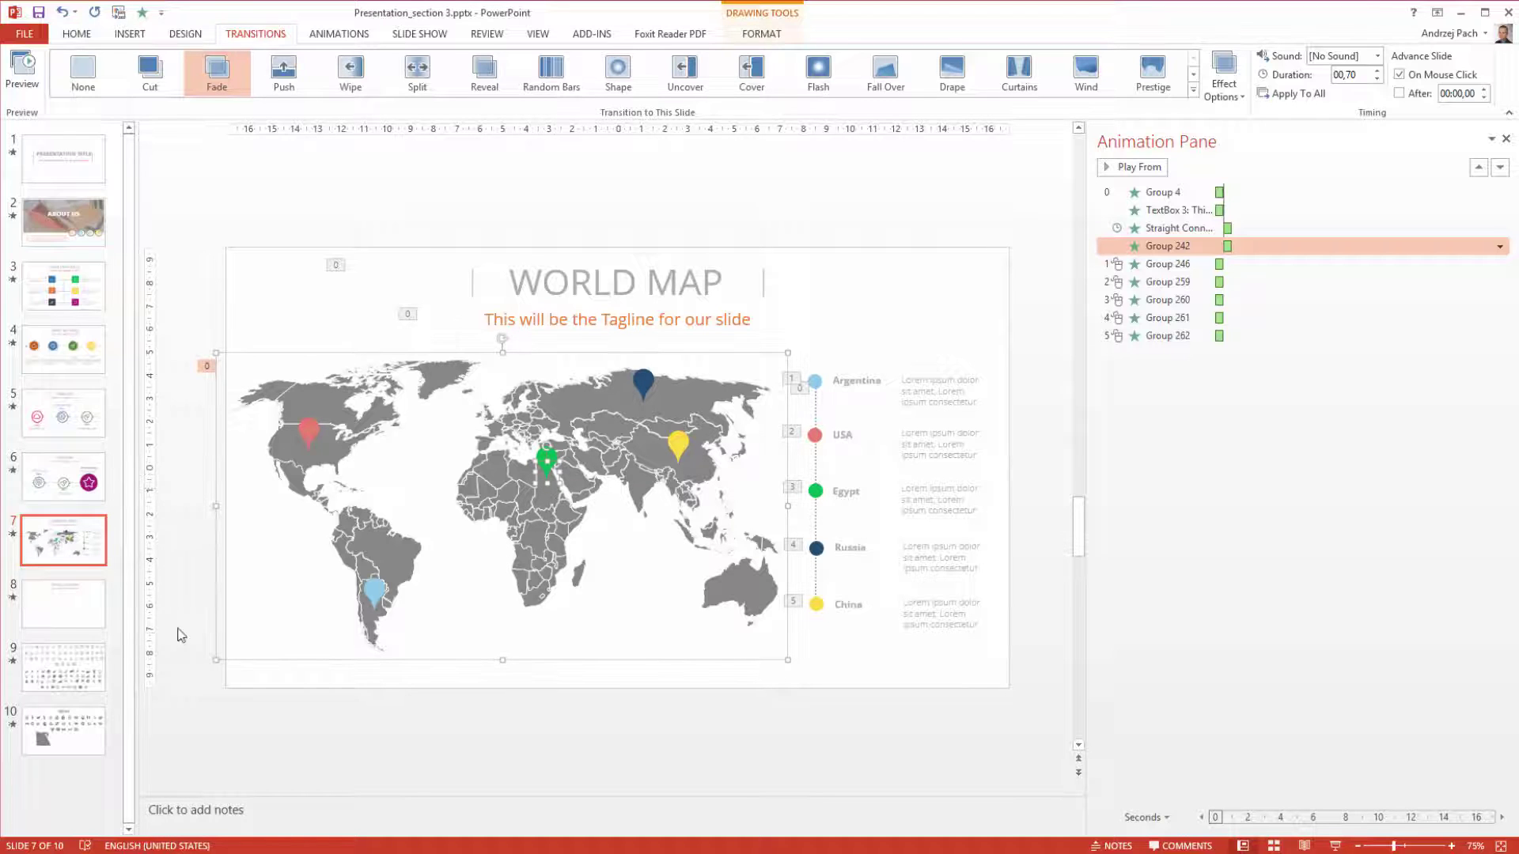
pyautogui.moveTo(553, 485); pyautogui.dragTo(539, 477)
pyautogui.click(463, 551)
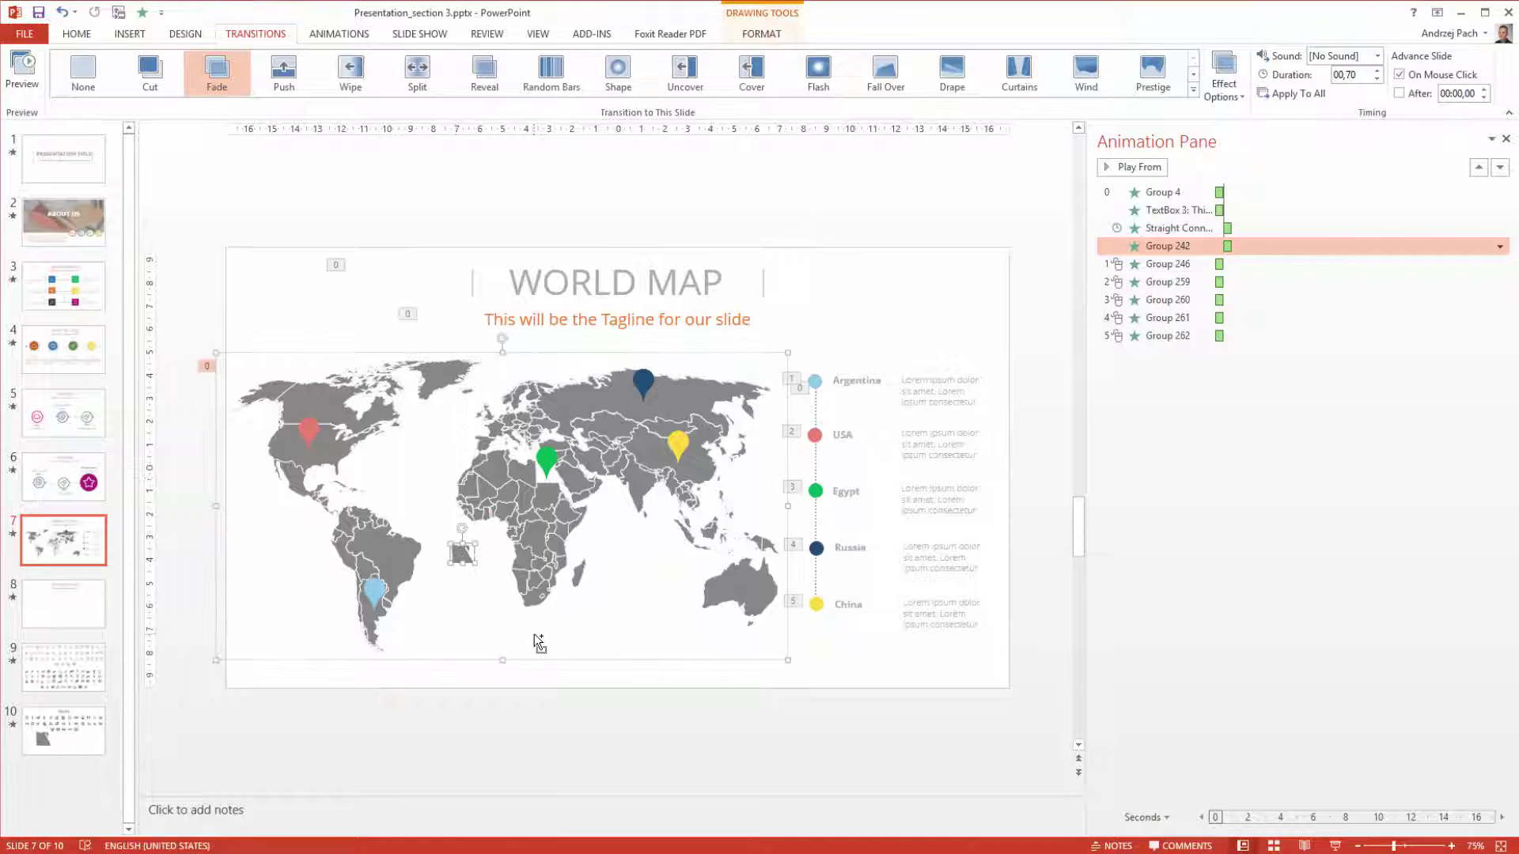
pyautogui.hotkey('ctrl', 'z')
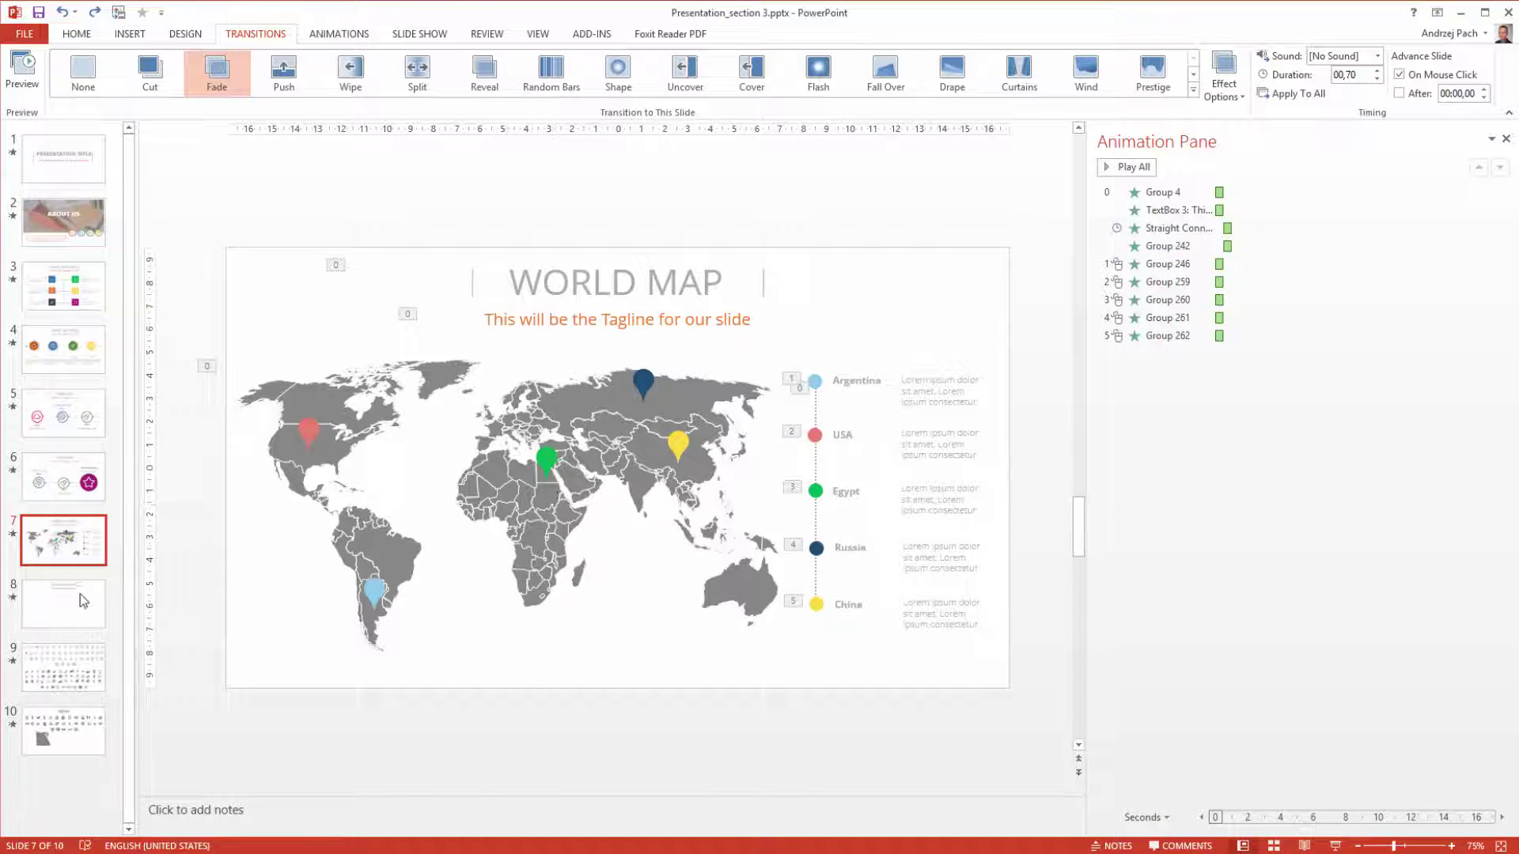
pyautogui.click(80, 598)
pyautogui.hotkey('ctrl', 'v')
pyautogui.moveTo(465, 554); pyautogui.dragTo(210, 597)
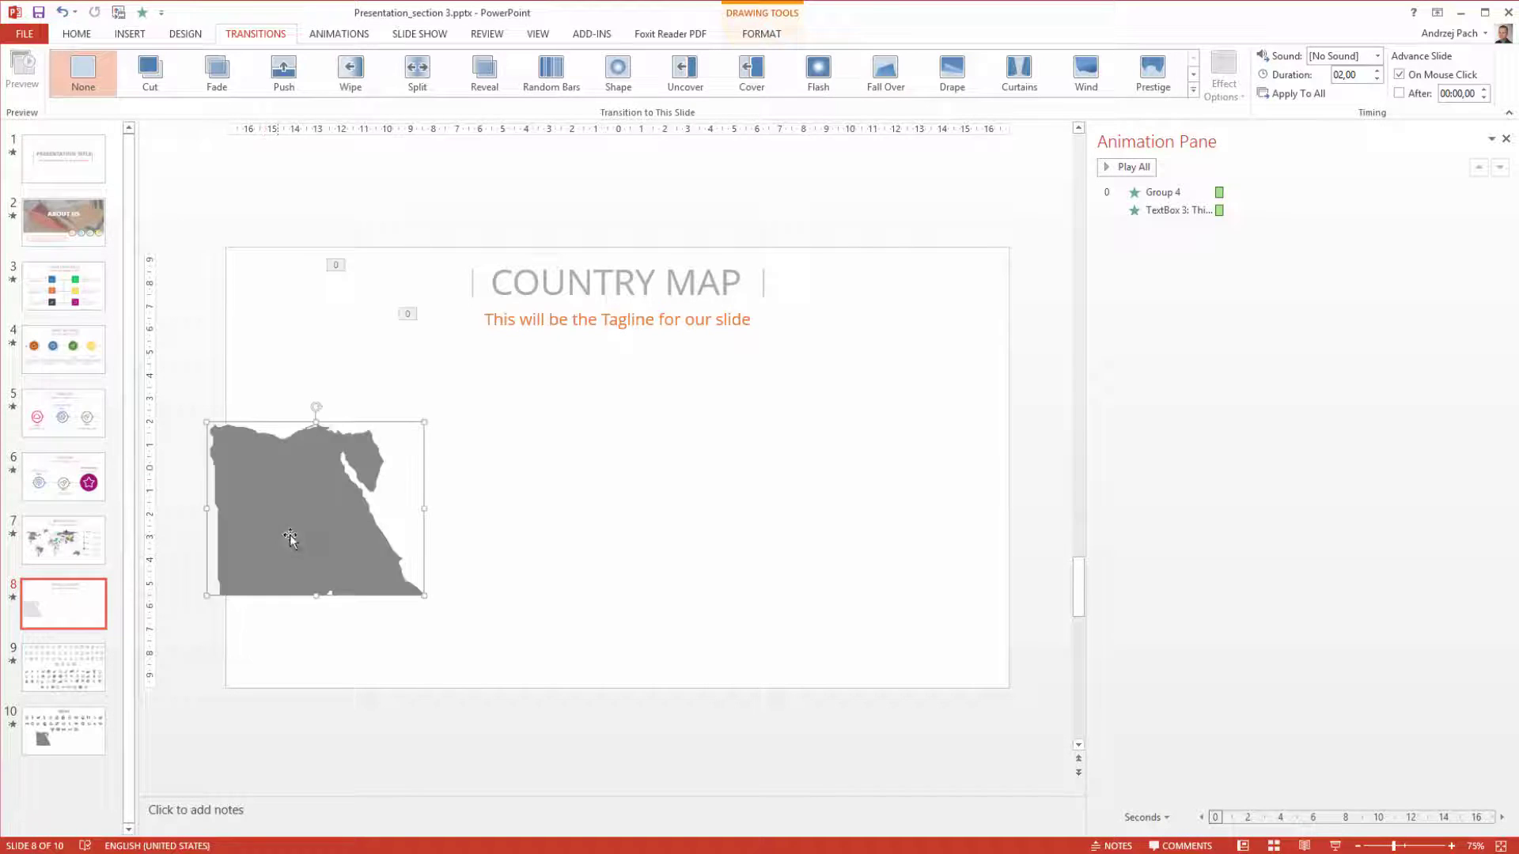
# Enlarge Egypt and China, align China to the slide centre, and reposition Argentina and Egypt.
pyautogui.moveTo(299, 562); pyautogui.dragTo(364, 536)
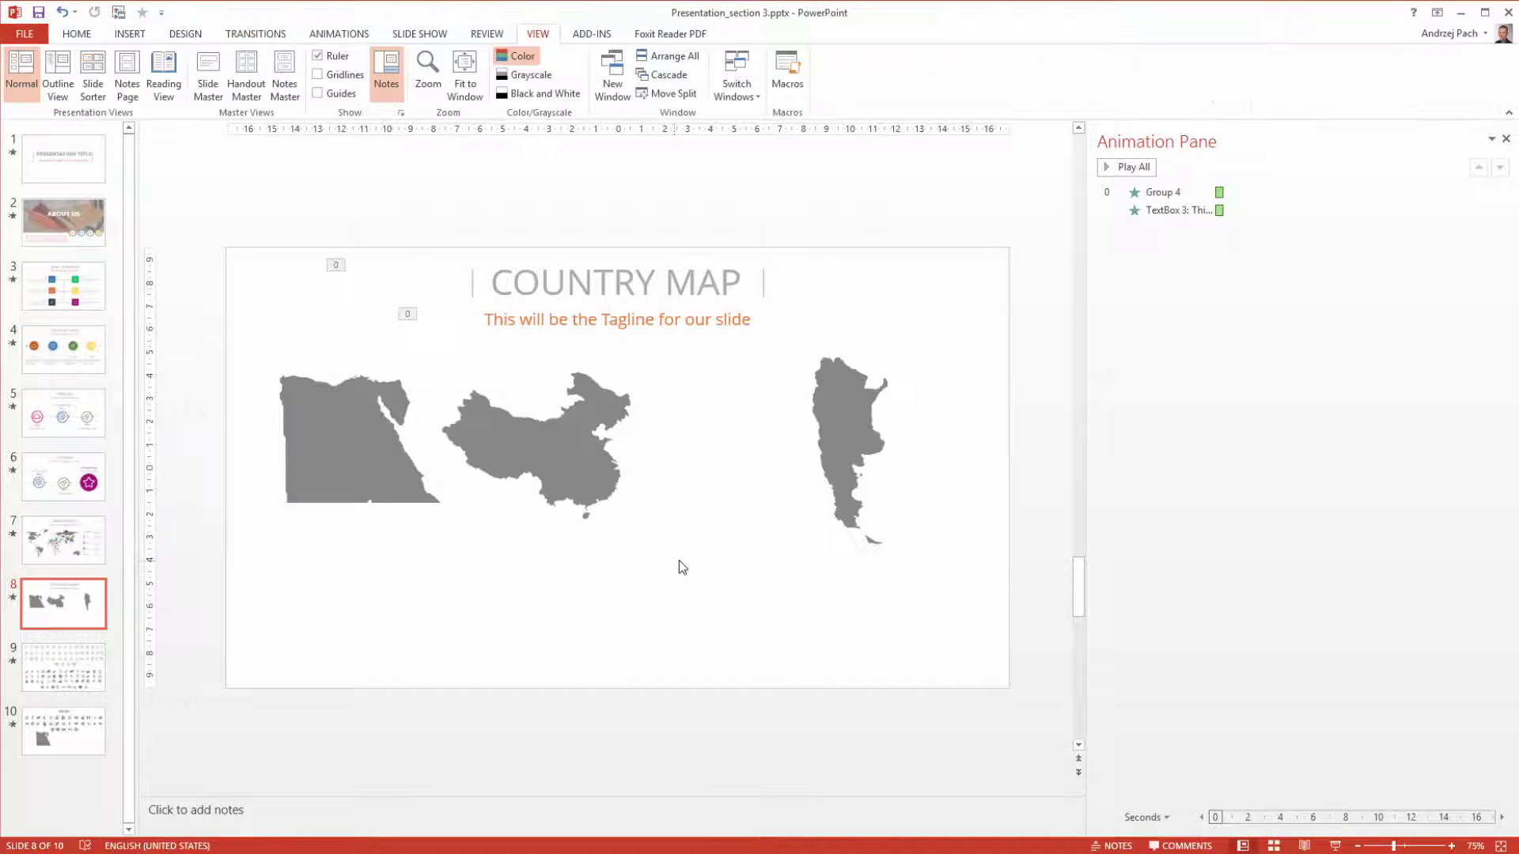
pyautogui.moveTo(635, 520)
pyautogui.mouseDown()
pyautogui.moveTo(607, 491)
pyautogui.moveTo(640, 519)
pyautogui.mouseUp()
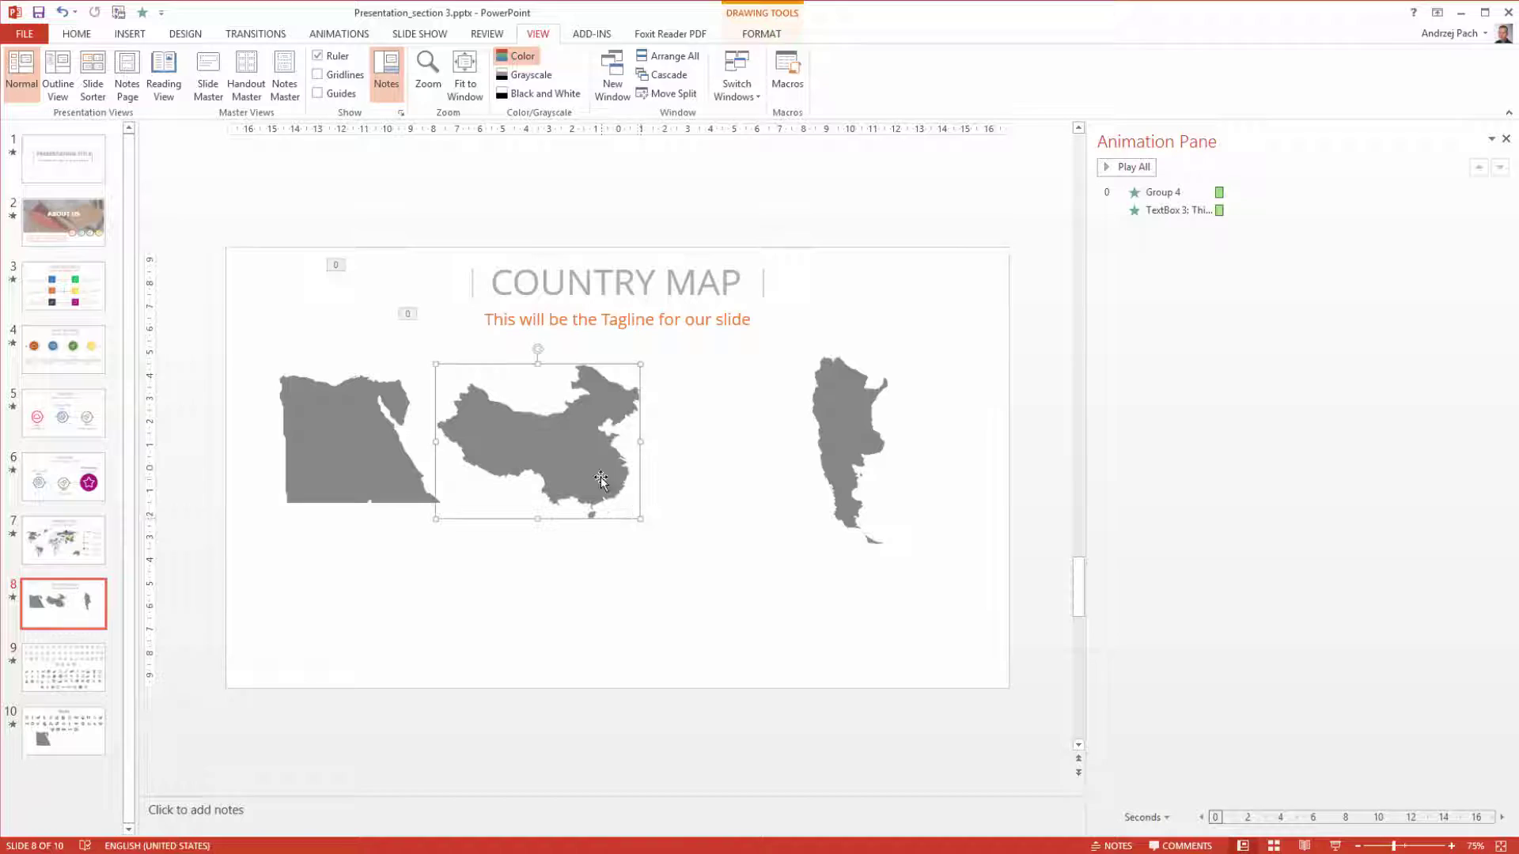
pyautogui.click(762, 19)
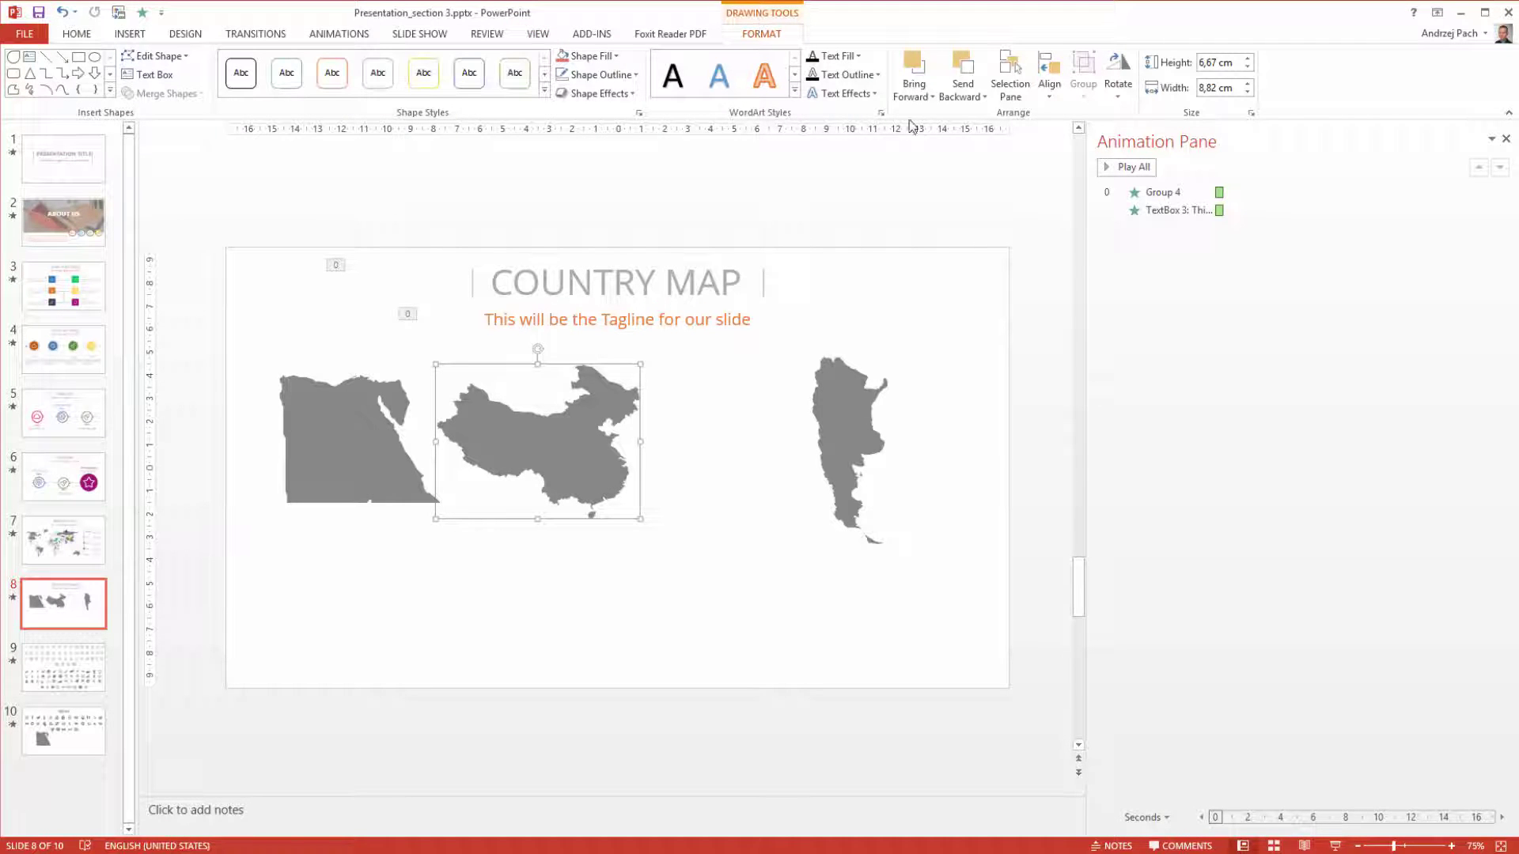
pyautogui.click(1049, 79)
pyautogui.click(1095, 143)
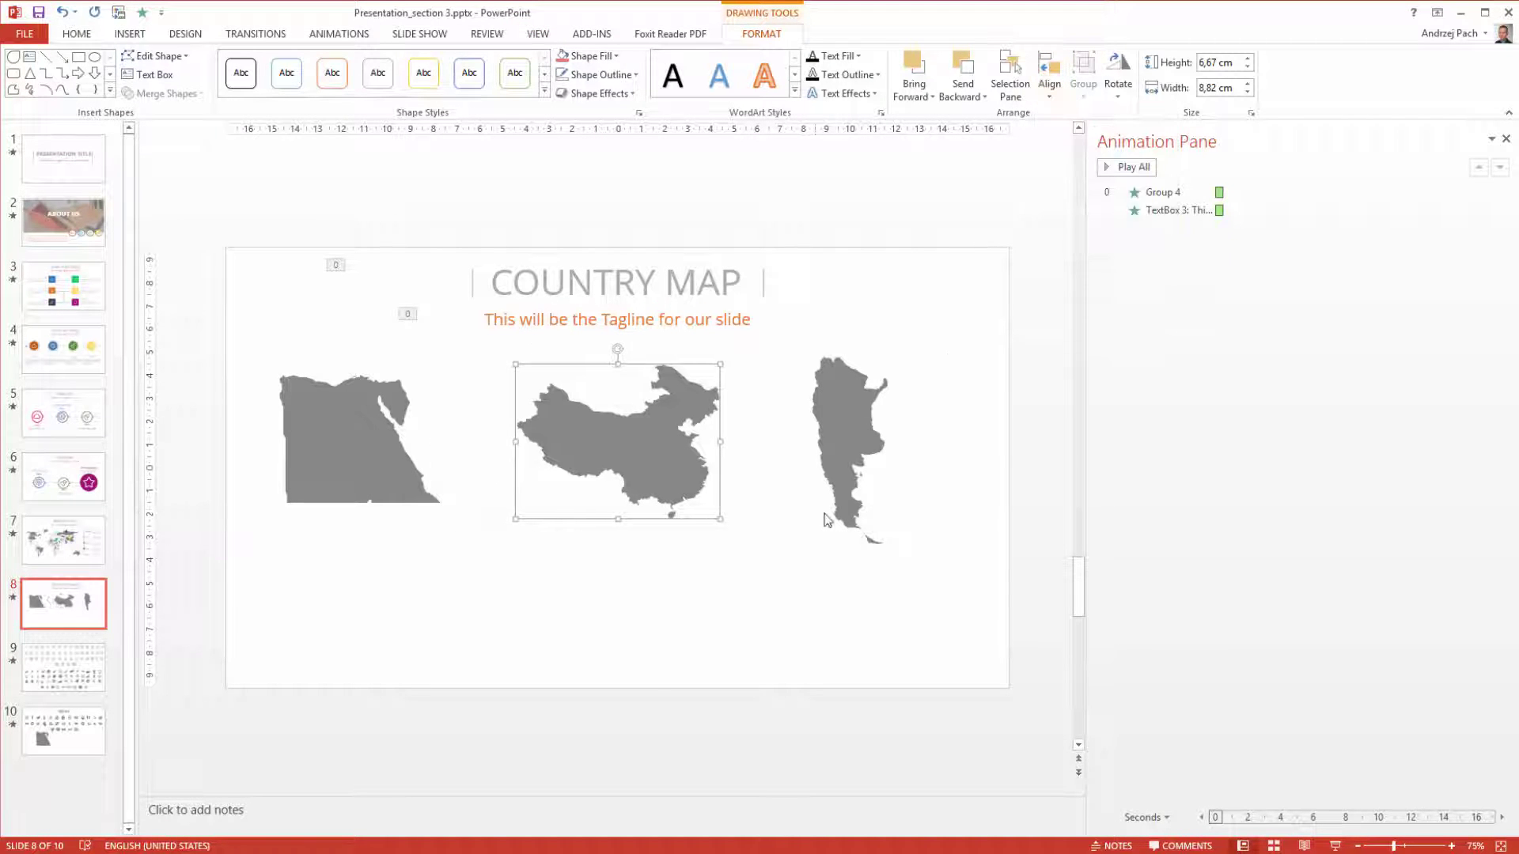
pyautogui.moveTo(860, 444); pyautogui.dragTo(874, 437)
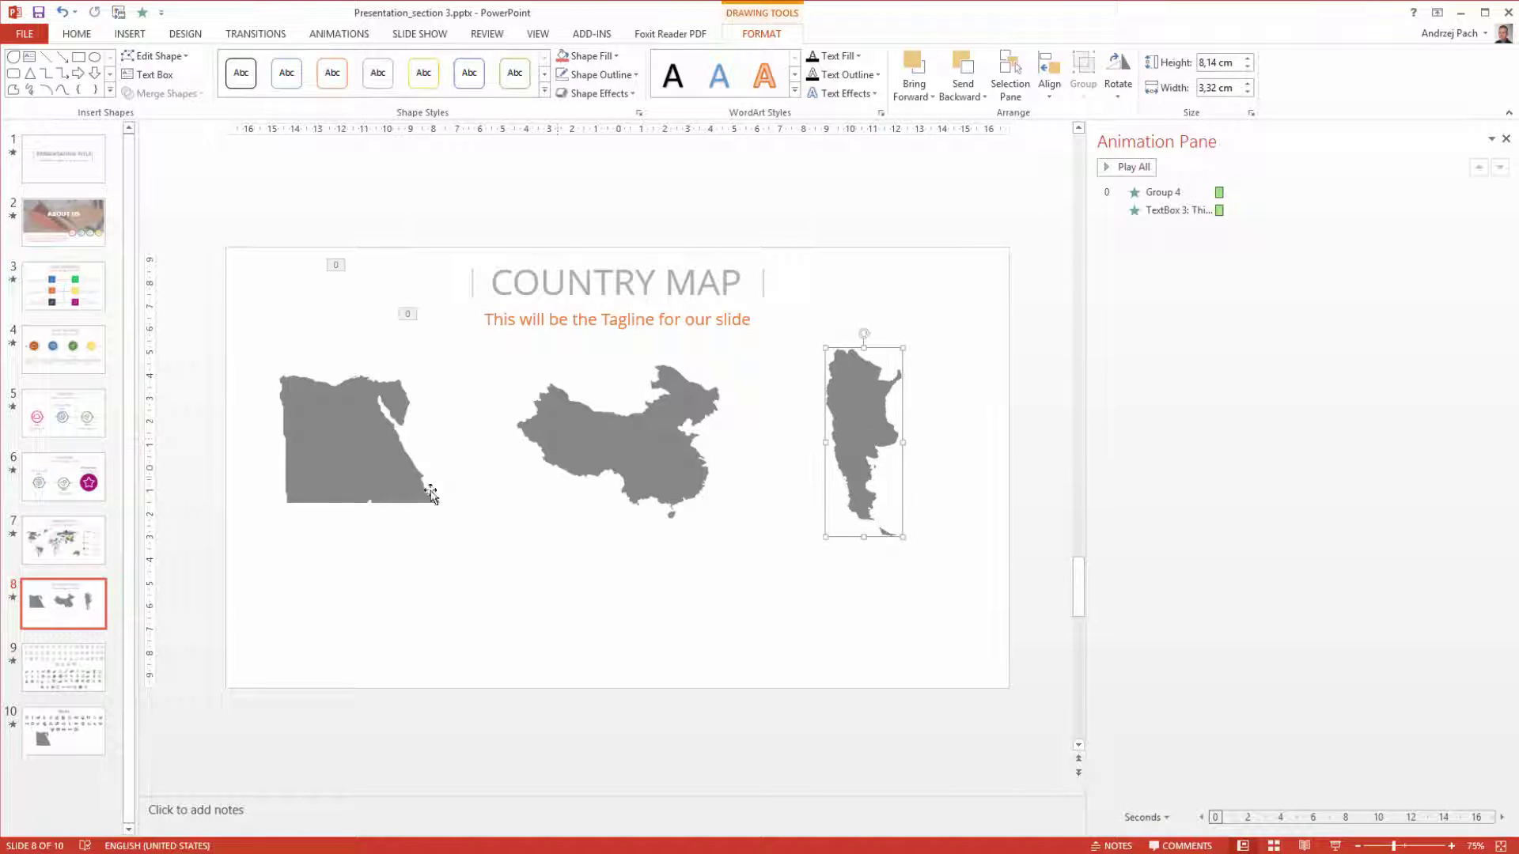
pyautogui.moveTo(376, 495); pyautogui.dragTo(377, 503)
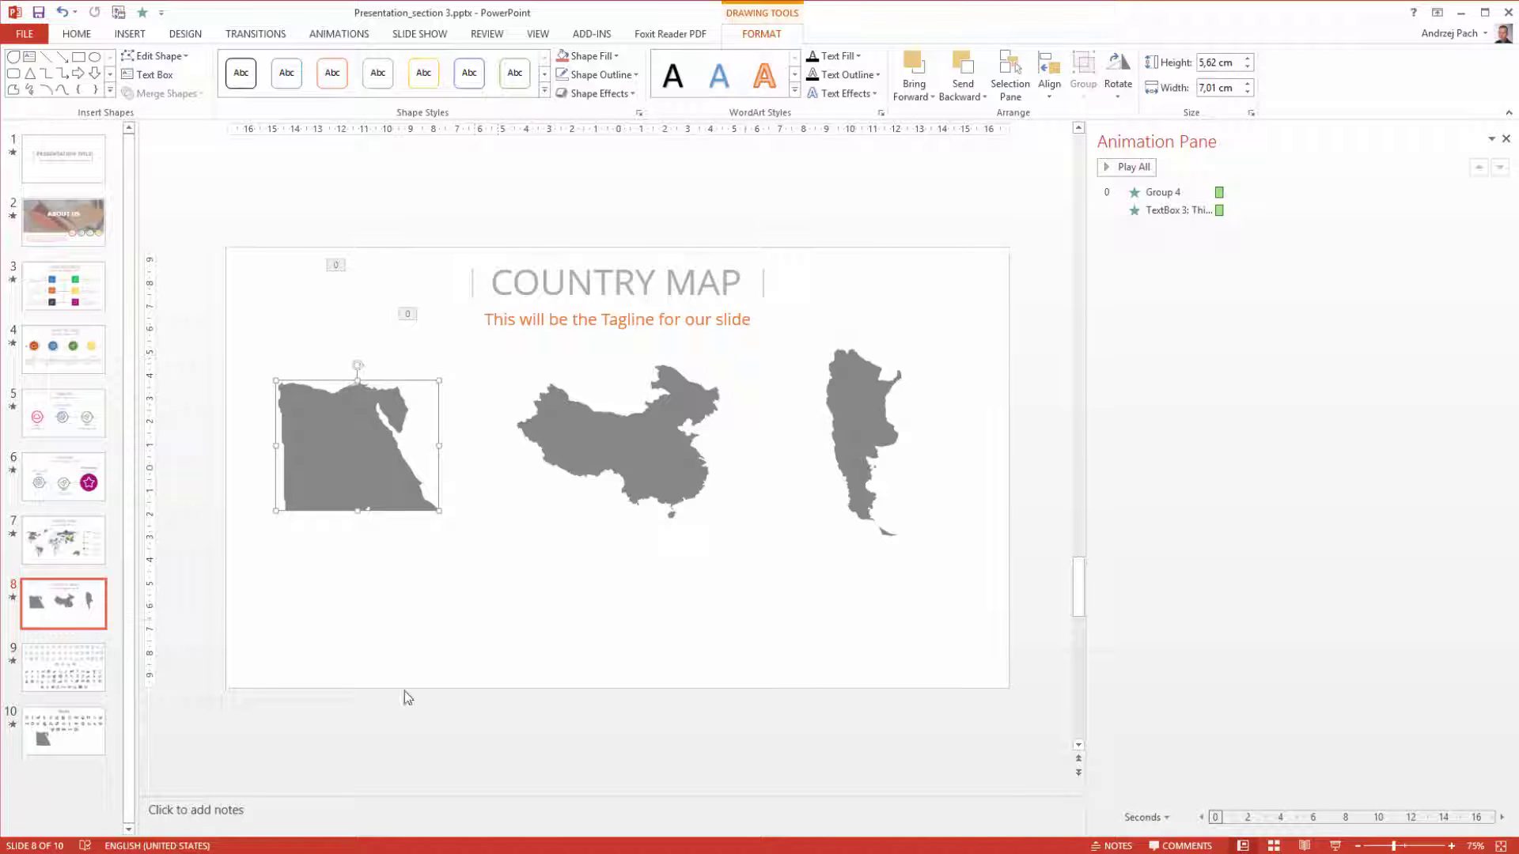
# Copy the dotted line from slide 7 and place two copies between Egypt, China and Argentina.
pyautogui.click(49, 544)
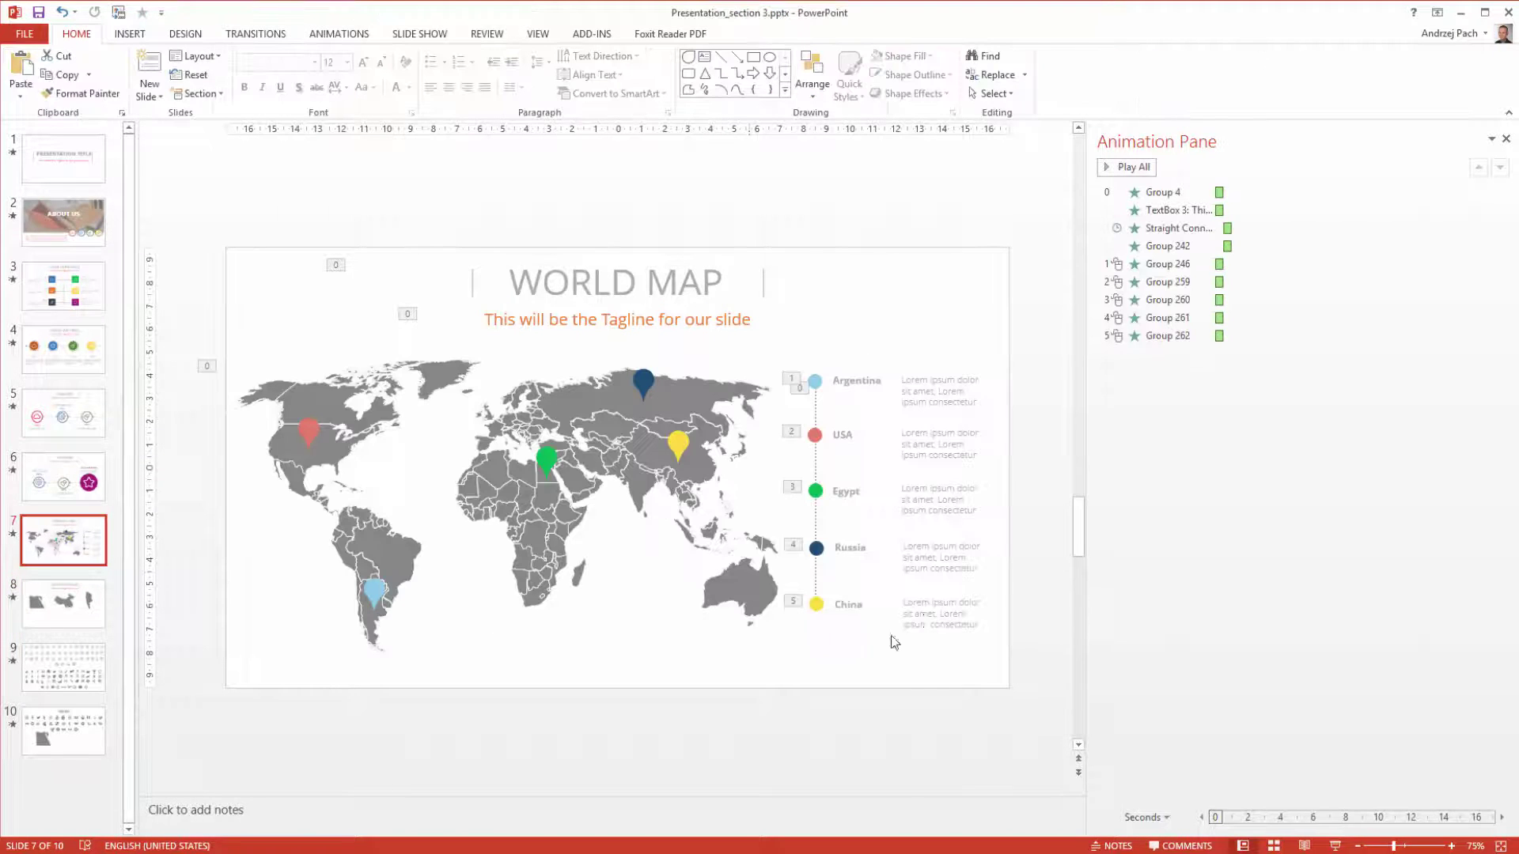
pyautogui.click(811, 571)
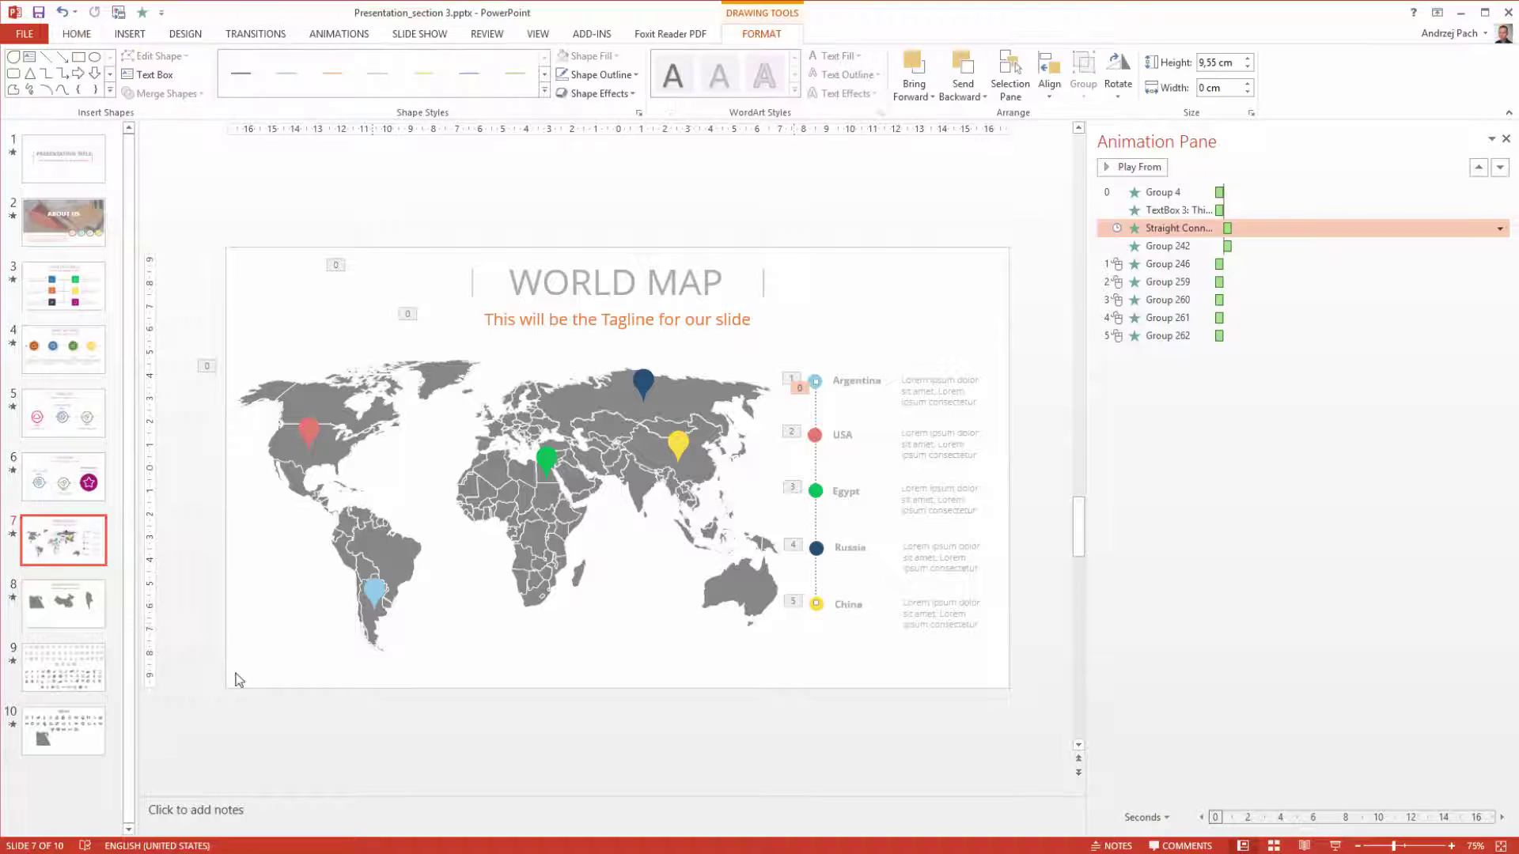
pyautogui.click(59, 612)
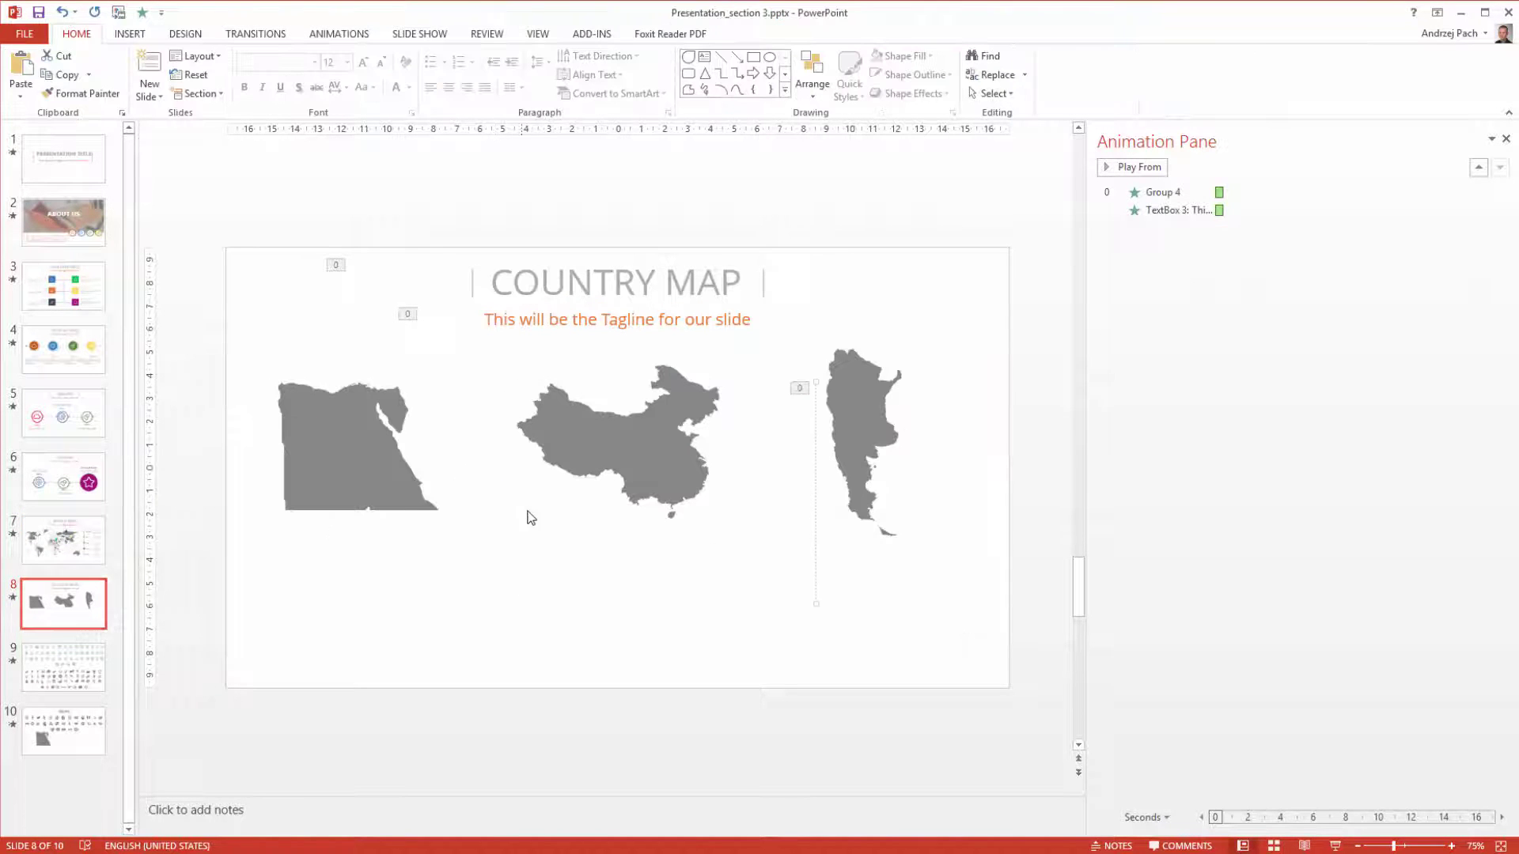
pyautogui.click(815, 535)
pyautogui.moveTo(813, 538); pyautogui.dragTo(473, 514)
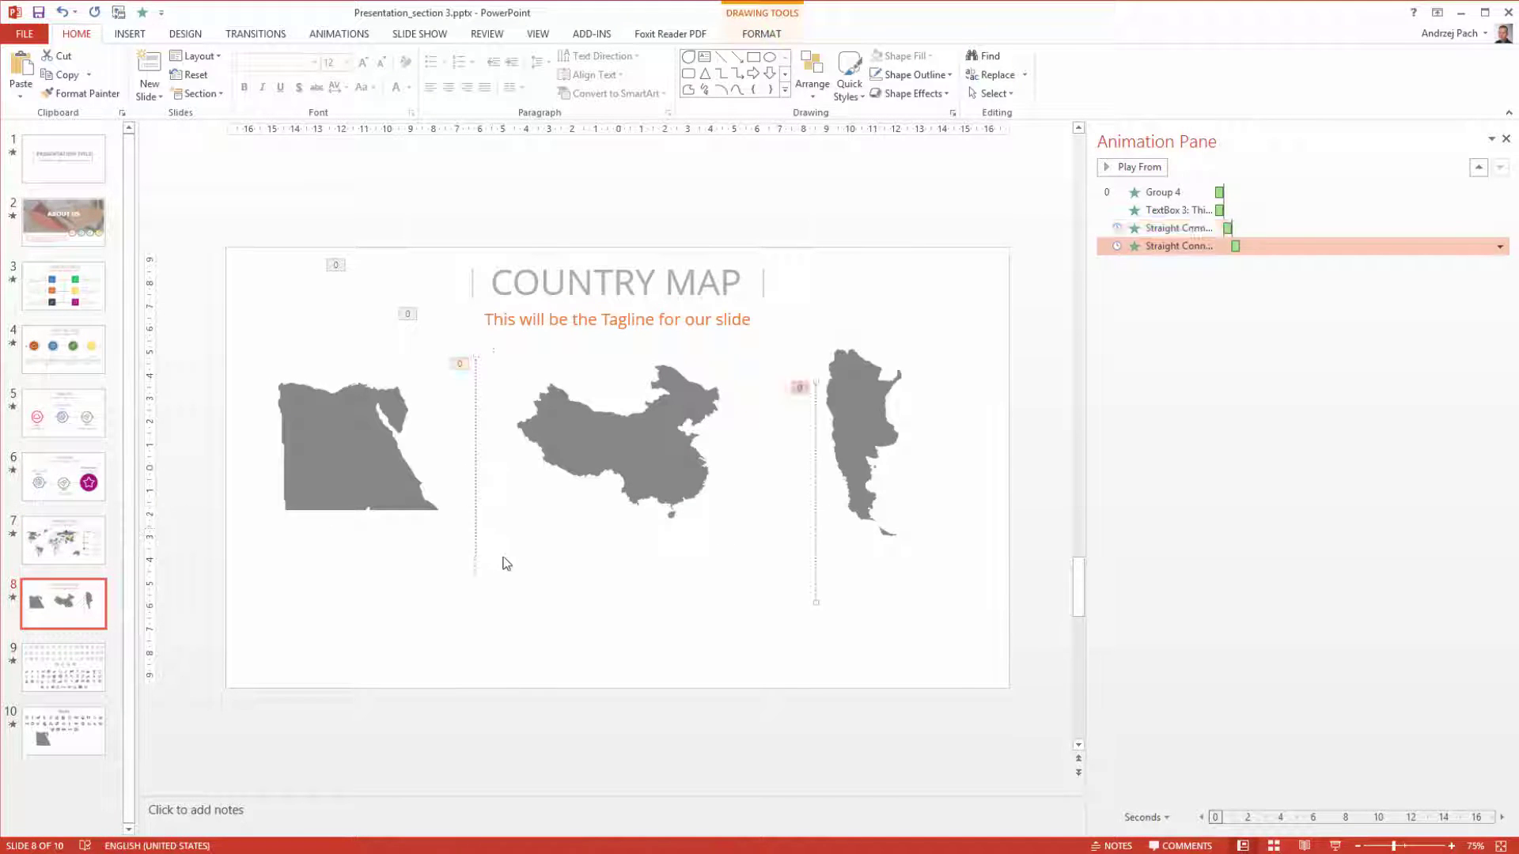
pyautogui.moveTo(810, 531); pyautogui.dragTo(784, 519)
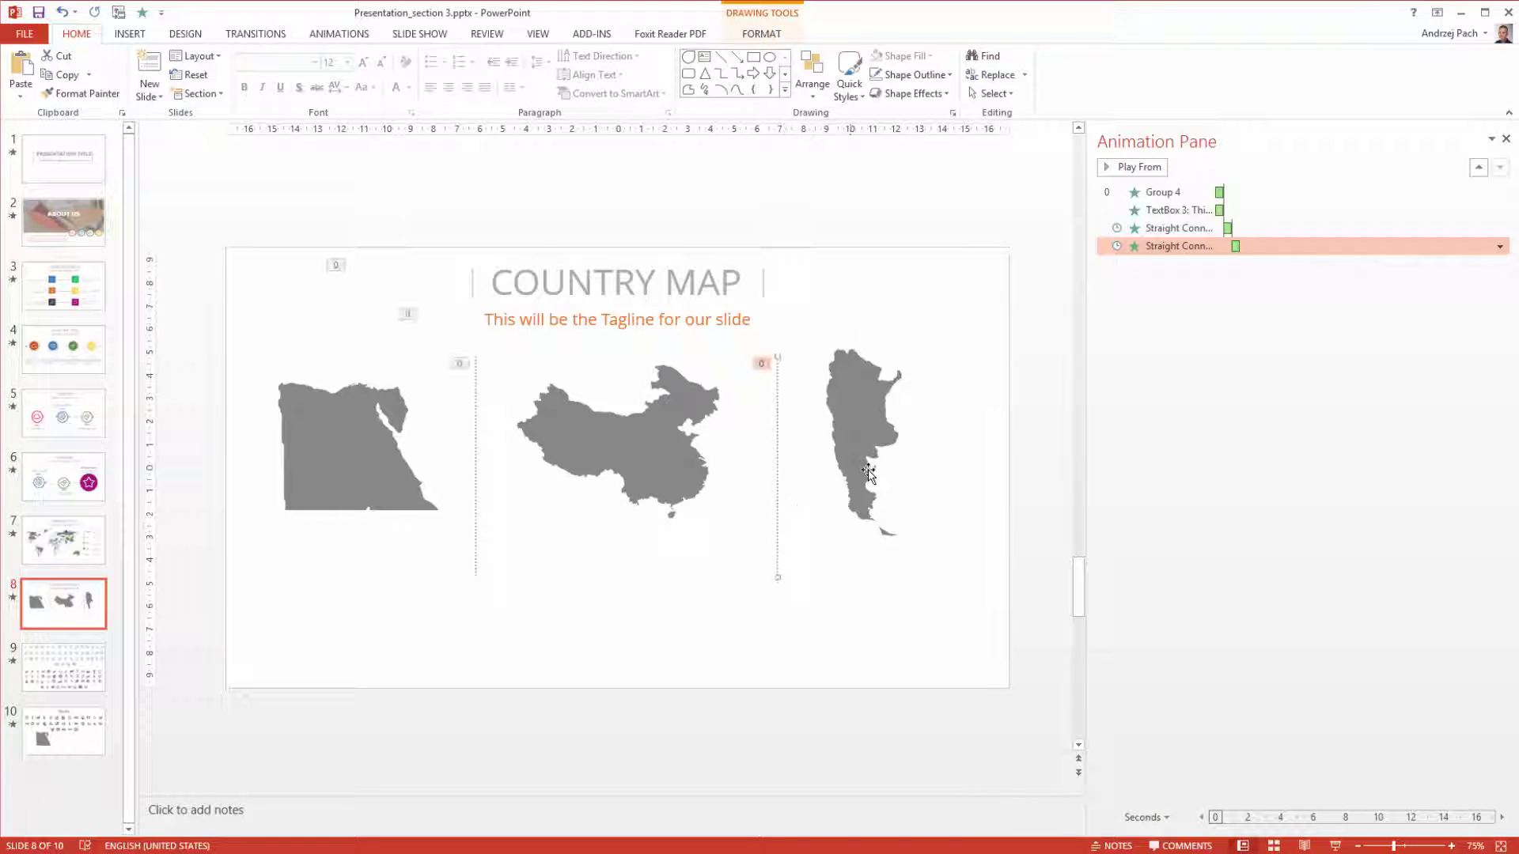
pyautogui.click(868, 475)
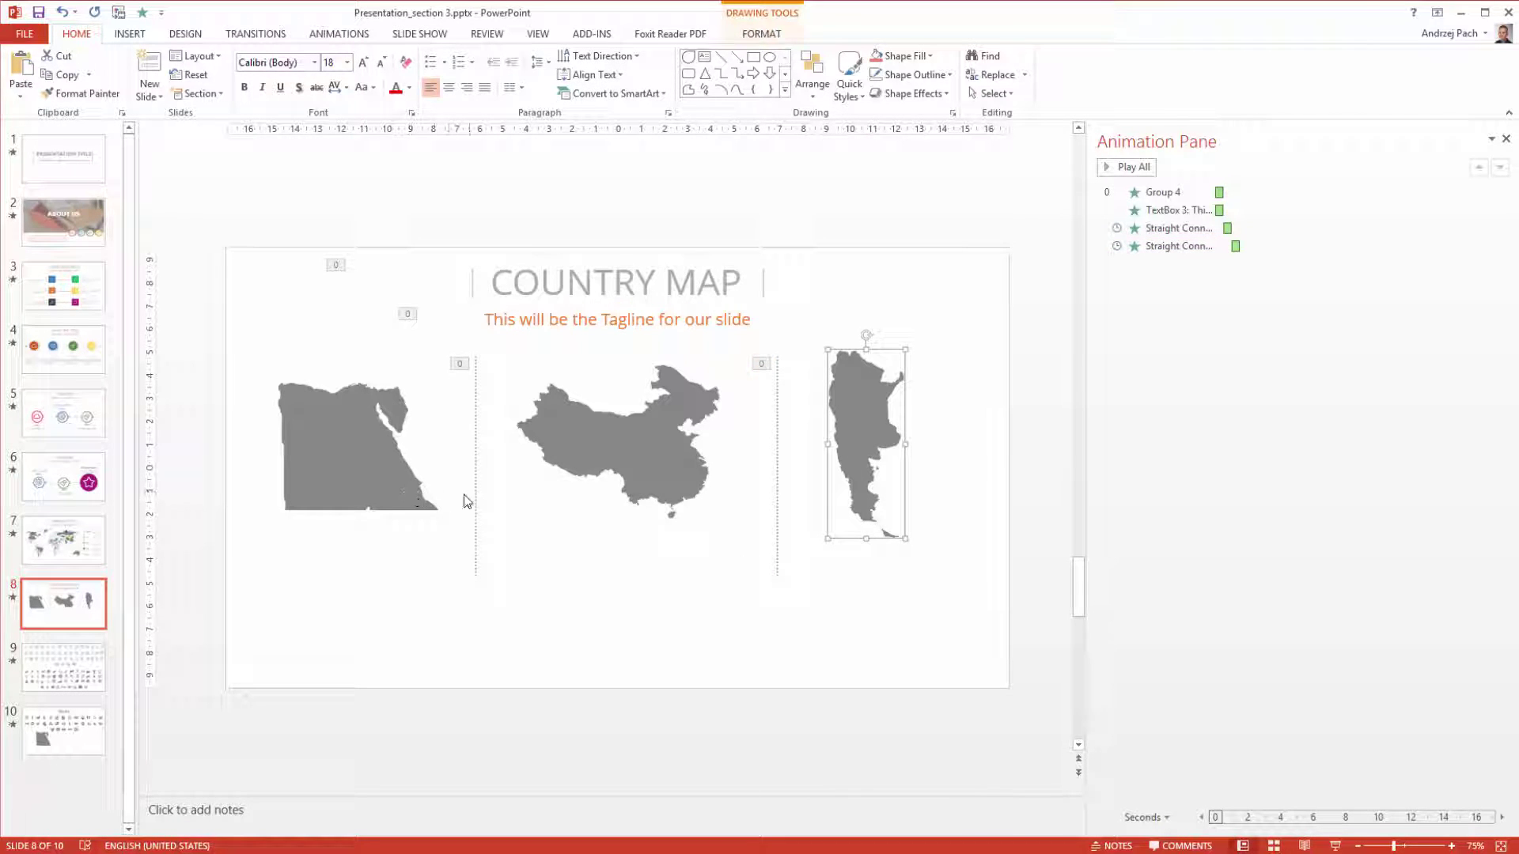
pyautogui.moveTo(342, 475); pyautogui.dragTo(337, 475)
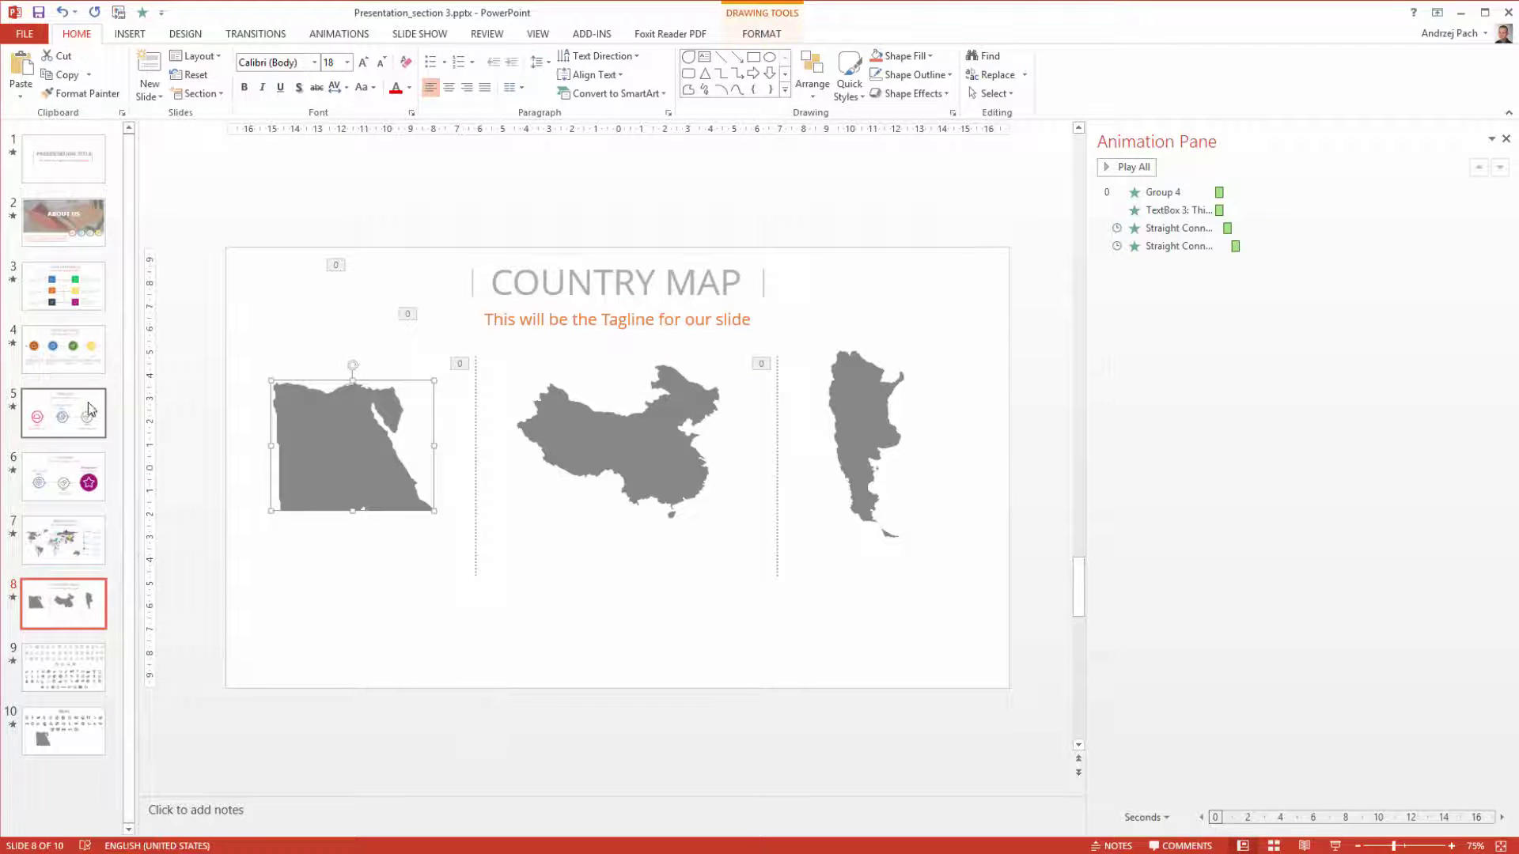
# Copy the Step 1, Step 2 and Step 3 text boxes onto the Country Map slide.
pyautogui.click(85, 358)
pyautogui.click(364, 569)
pyautogui.keyDown('shift'); pyautogui.click(509, 575); pyautogui.keyUp('shift')
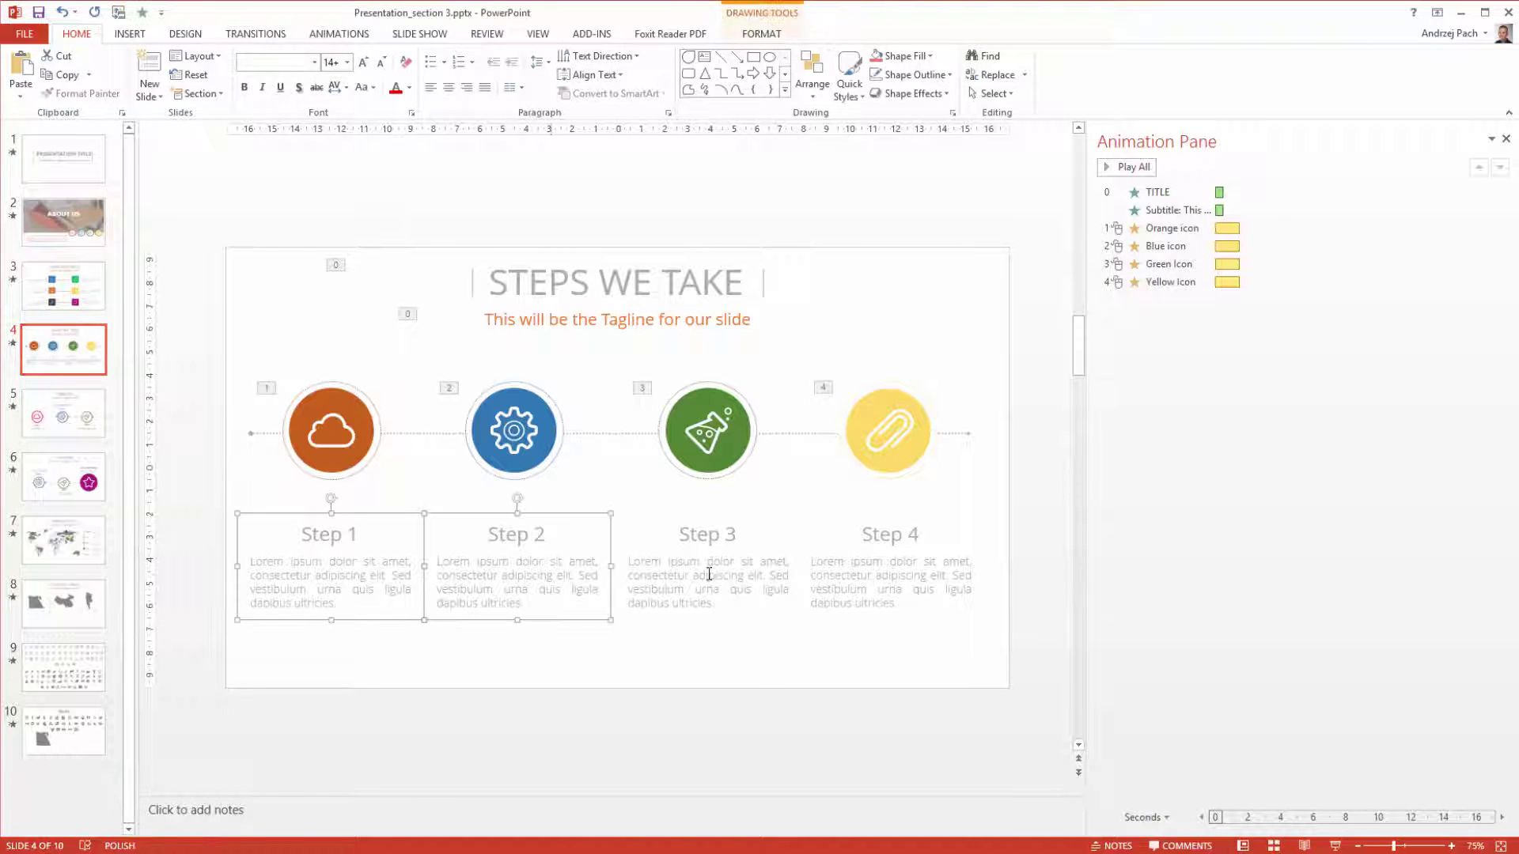
pyautogui.keyDown('shift'); pyautogui.click(704, 574); pyautogui.keyUp('shift')
pyautogui.click(83, 622)
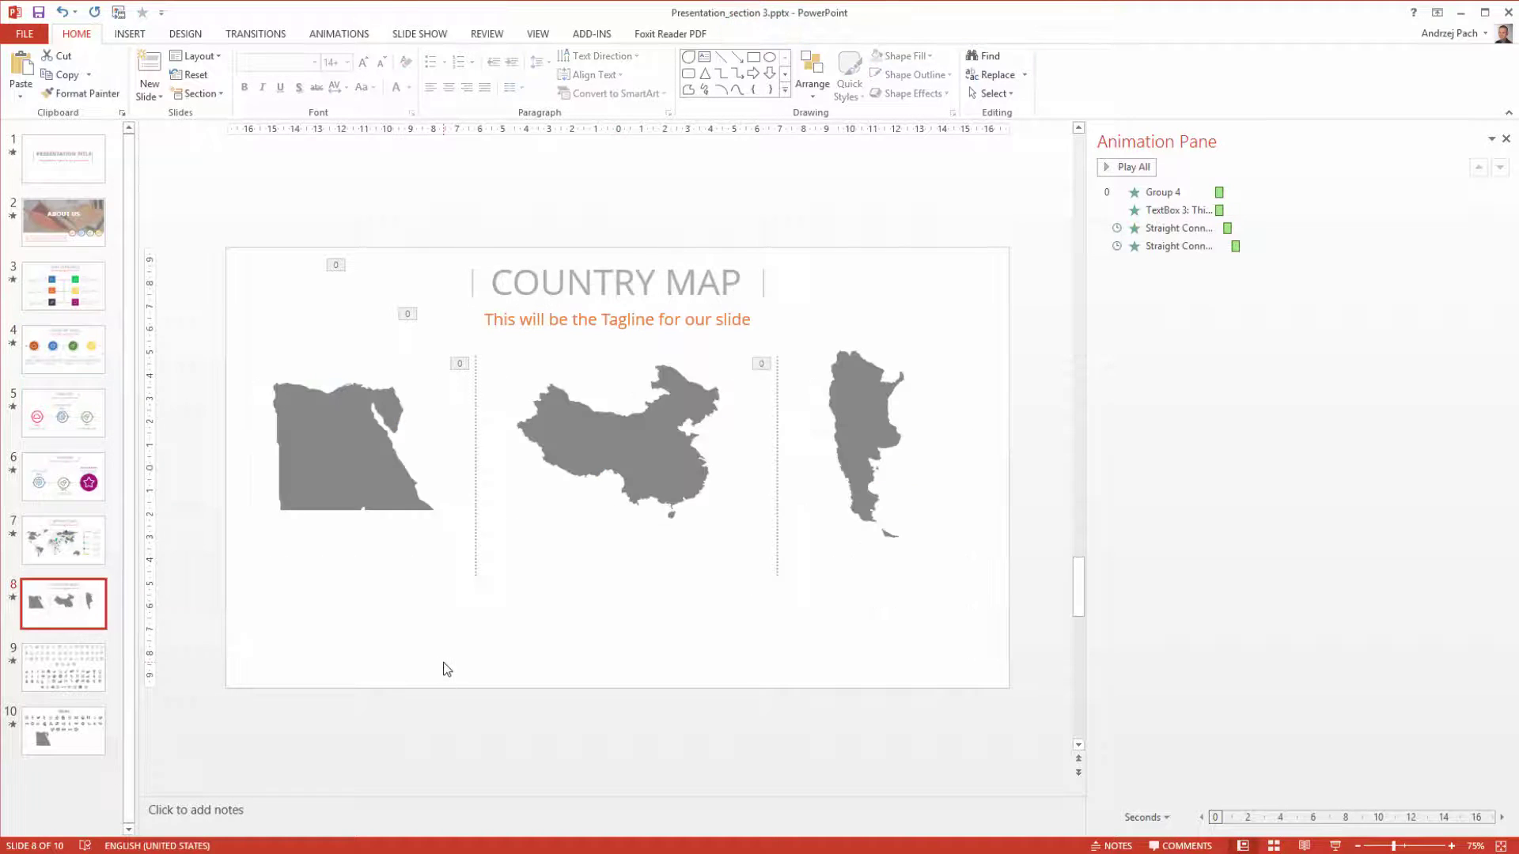
pyautogui.hotkey('ctrl', 'v')
# Position the three Step text boxes beneath the Egypt, China and Argentina maps.
pyautogui.moveTo(360, 625); pyautogui.dragTo(387, 659)
pyautogui.click(639, 708)
pyautogui.click(620, 637)
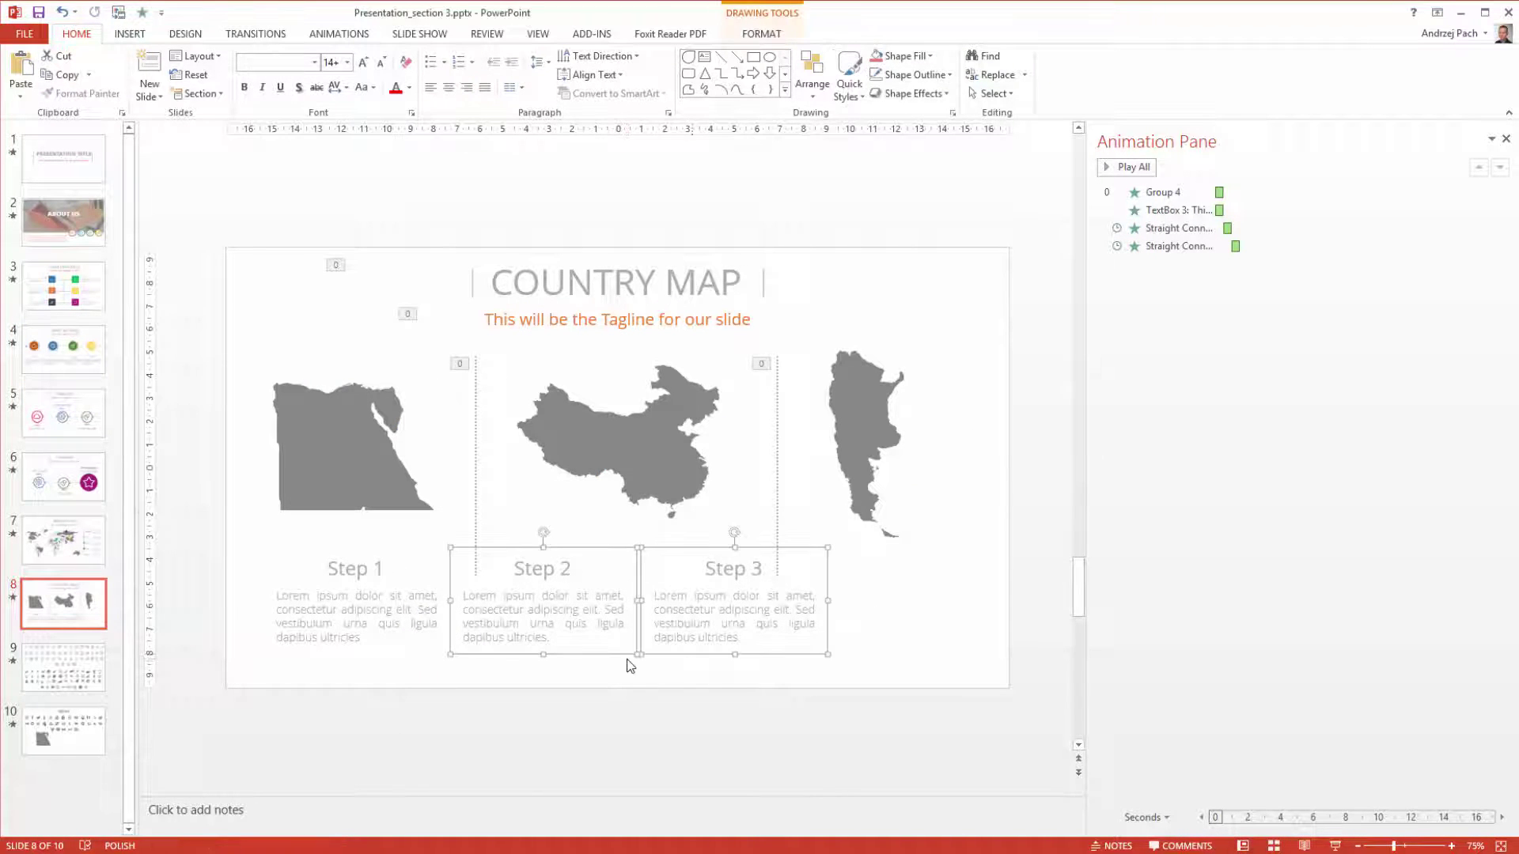
pyautogui.moveTo(614, 653); pyautogui.dragTo(689, 648)
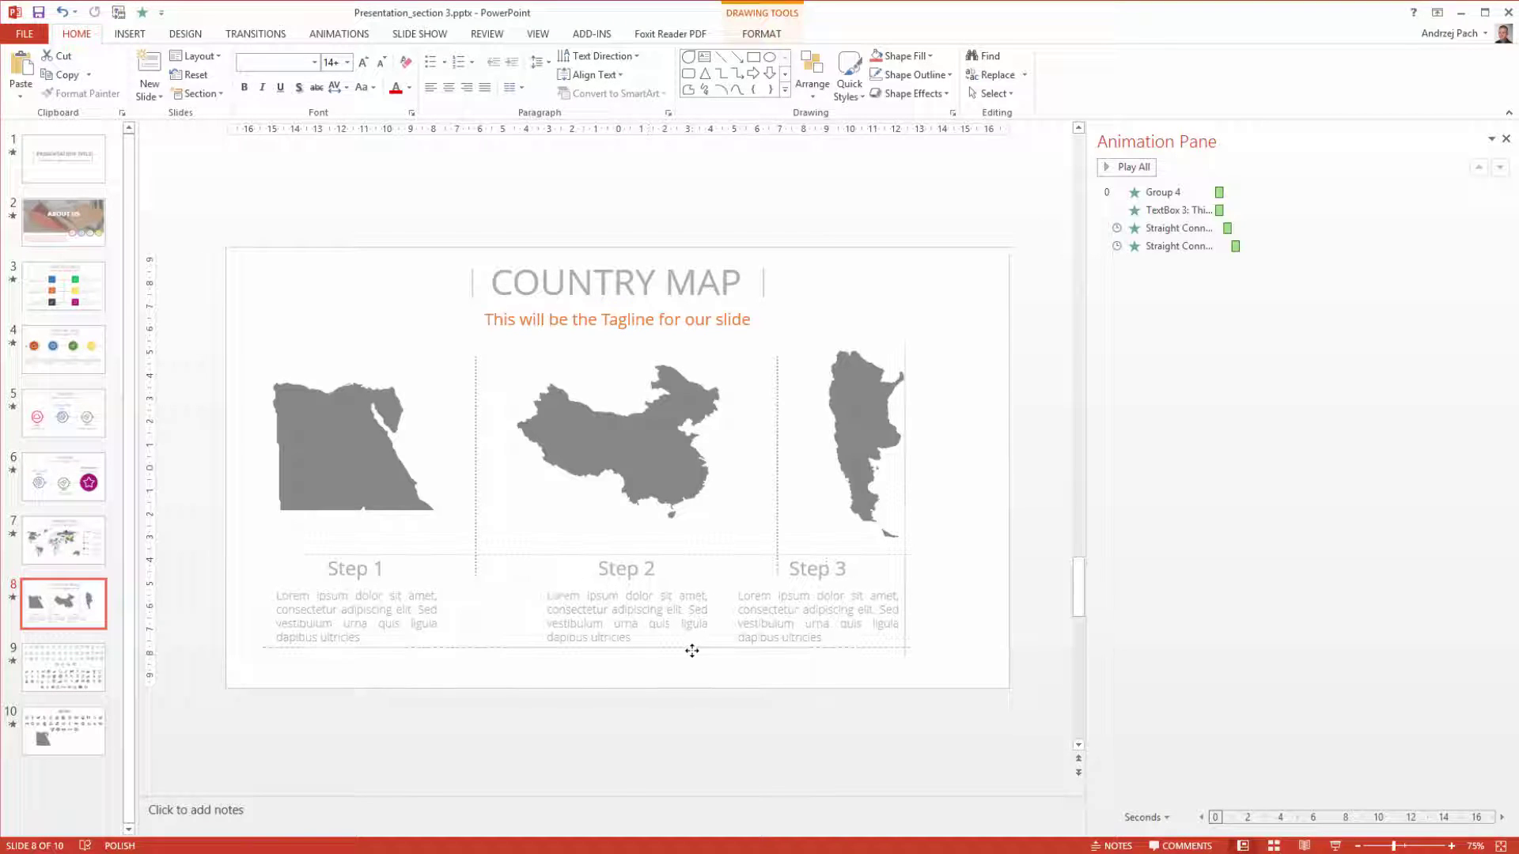
pyautogui.moveTo(819, 638); pyautogui.dragTo(867, 638)
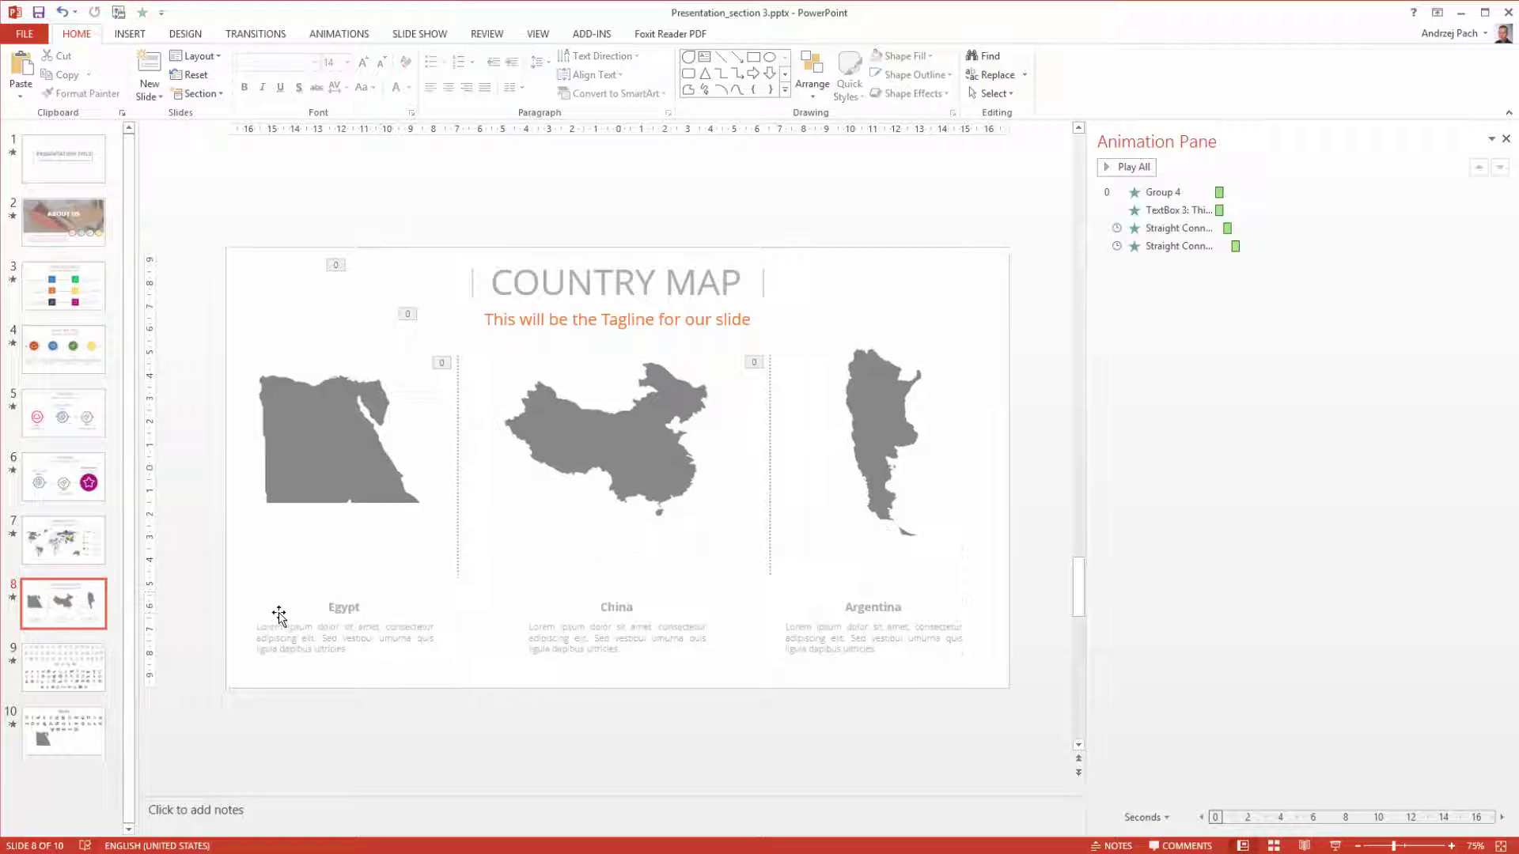
# Apply Shape Fill colours: yellow to Egypt, salmon red to China, light blue to Argentina.
pyautogui.click(328, 462)
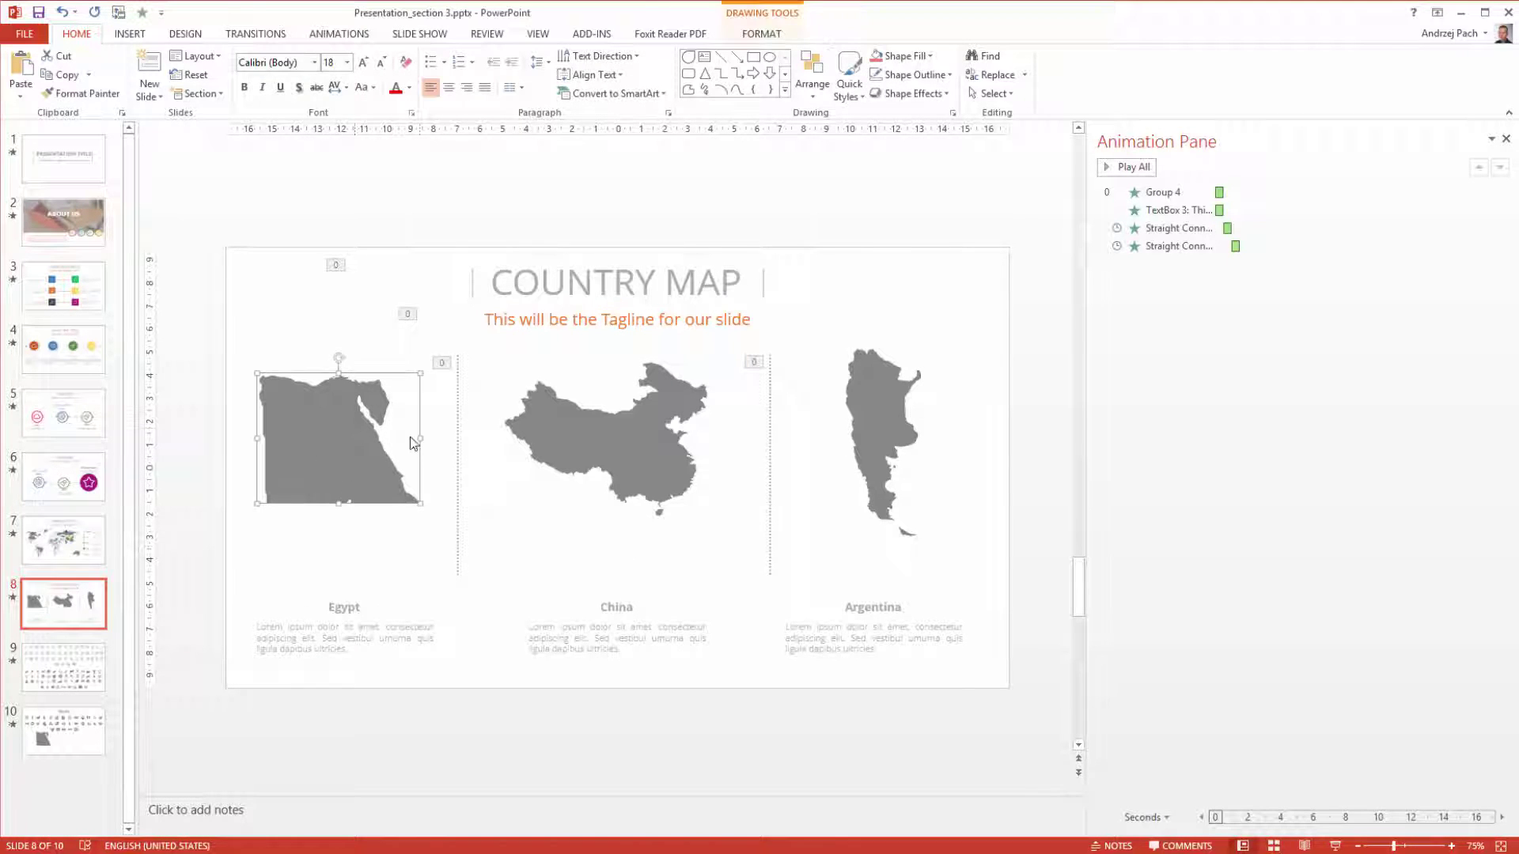
pyautogui.click(761, 33)
pyautogui.click(589, 56)
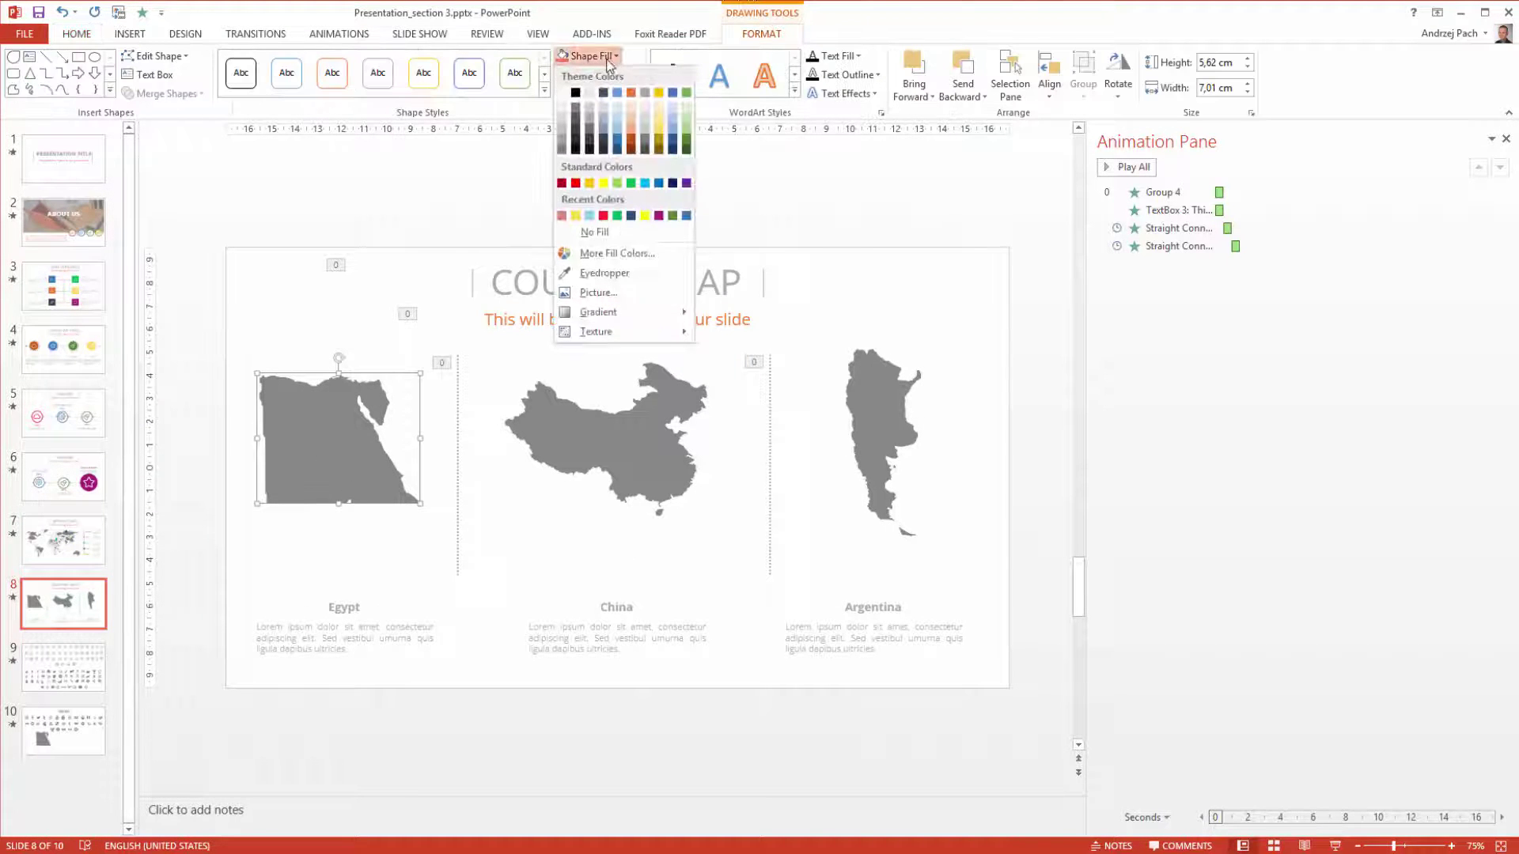
pyautogui.click(588, 184)
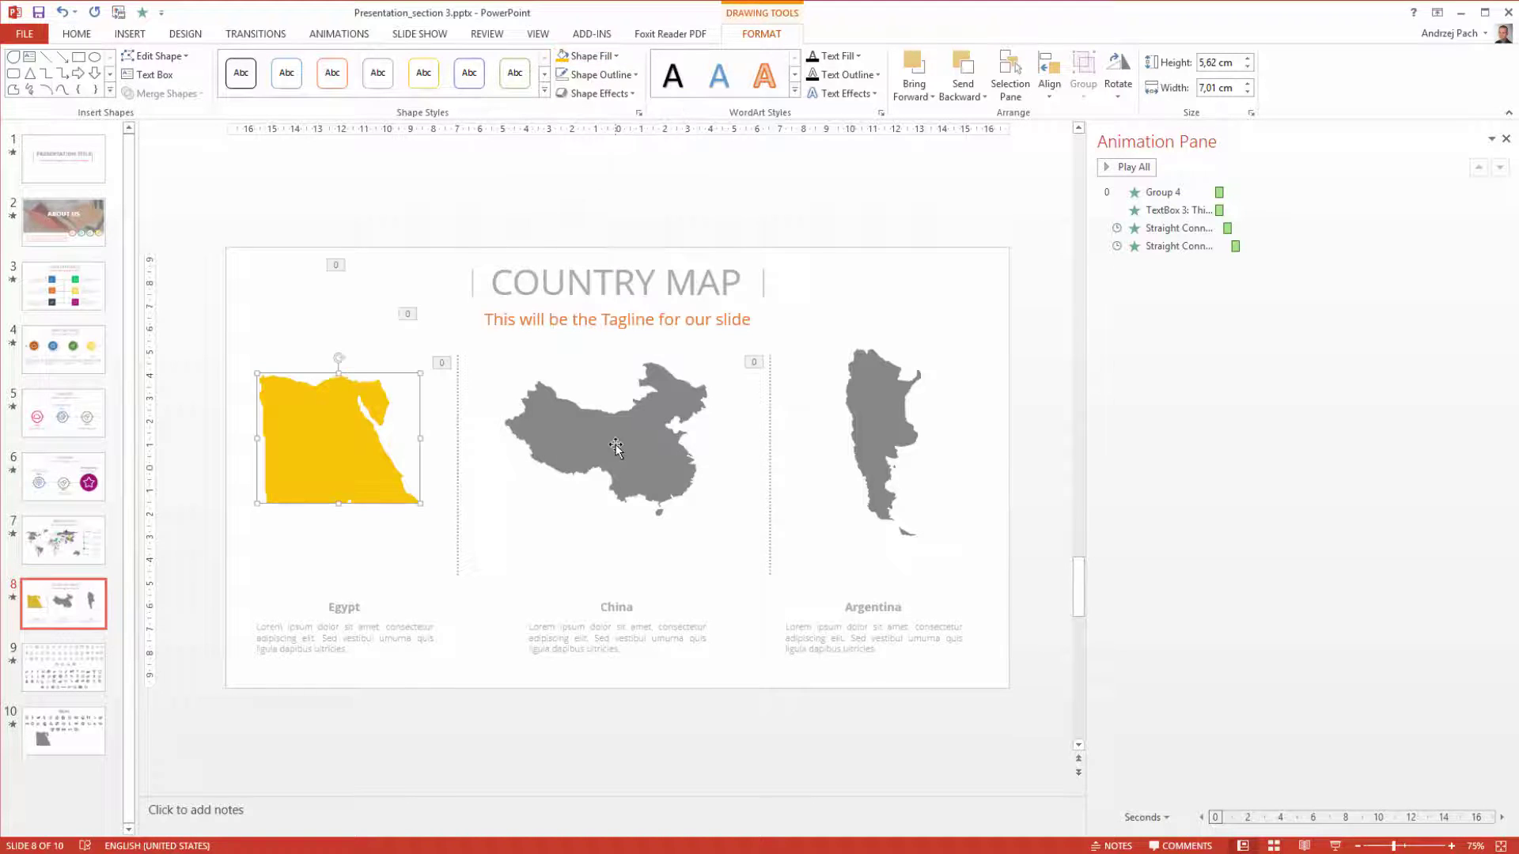
pyautogui.click(614, 445)
pyautogui.click(875, 443)
pyautogui.click(598, 450)
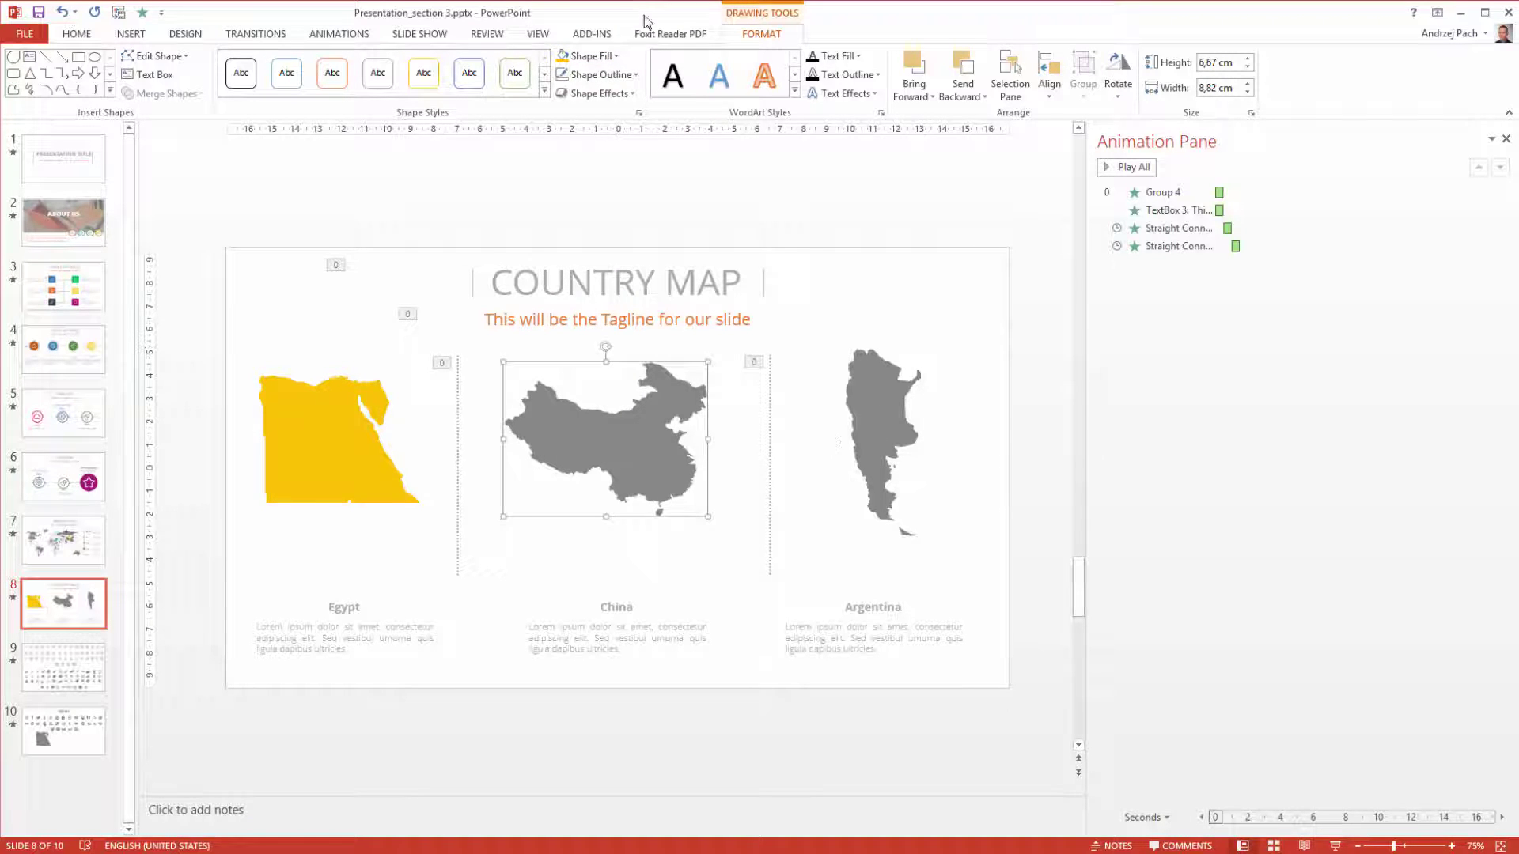
pyautogui.click(588, 55)
pyautogui.click(562, 215)
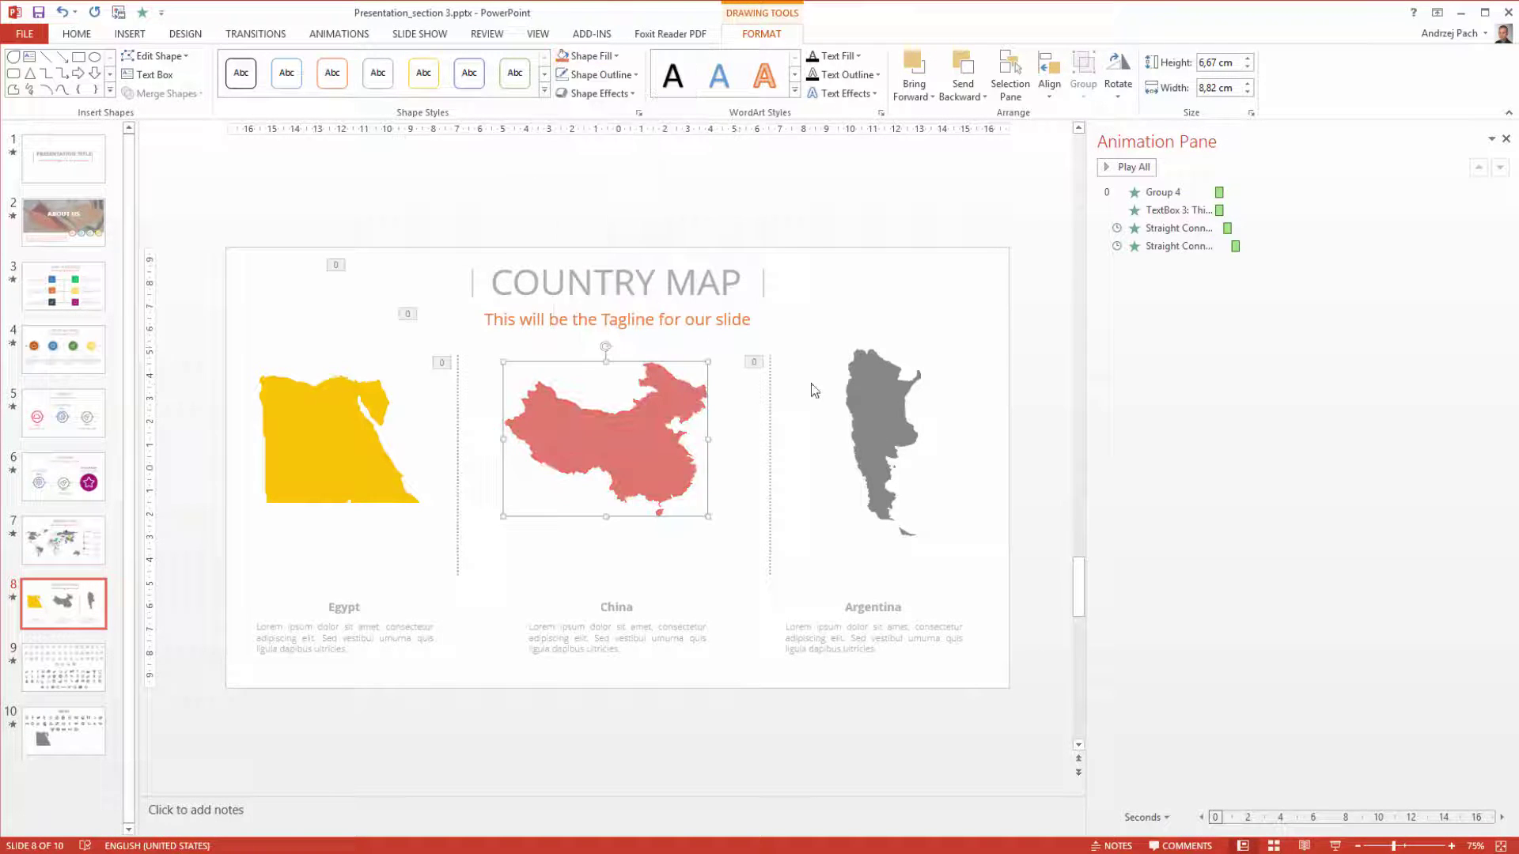
pyautogui.click(876, 416)
pyautogui.click(584, 55)
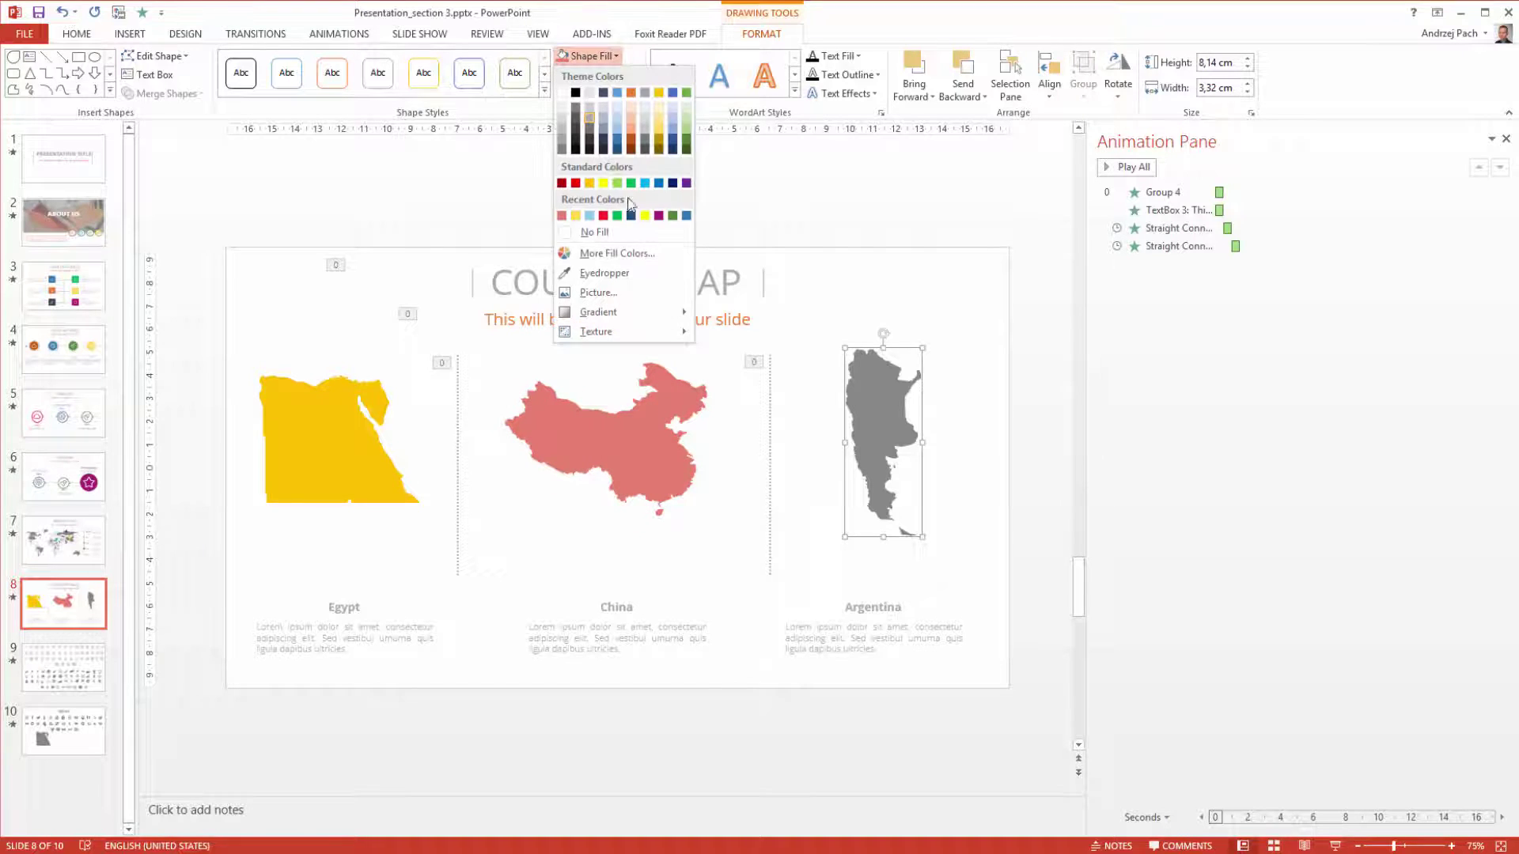
pyautogui.click(593, 217)
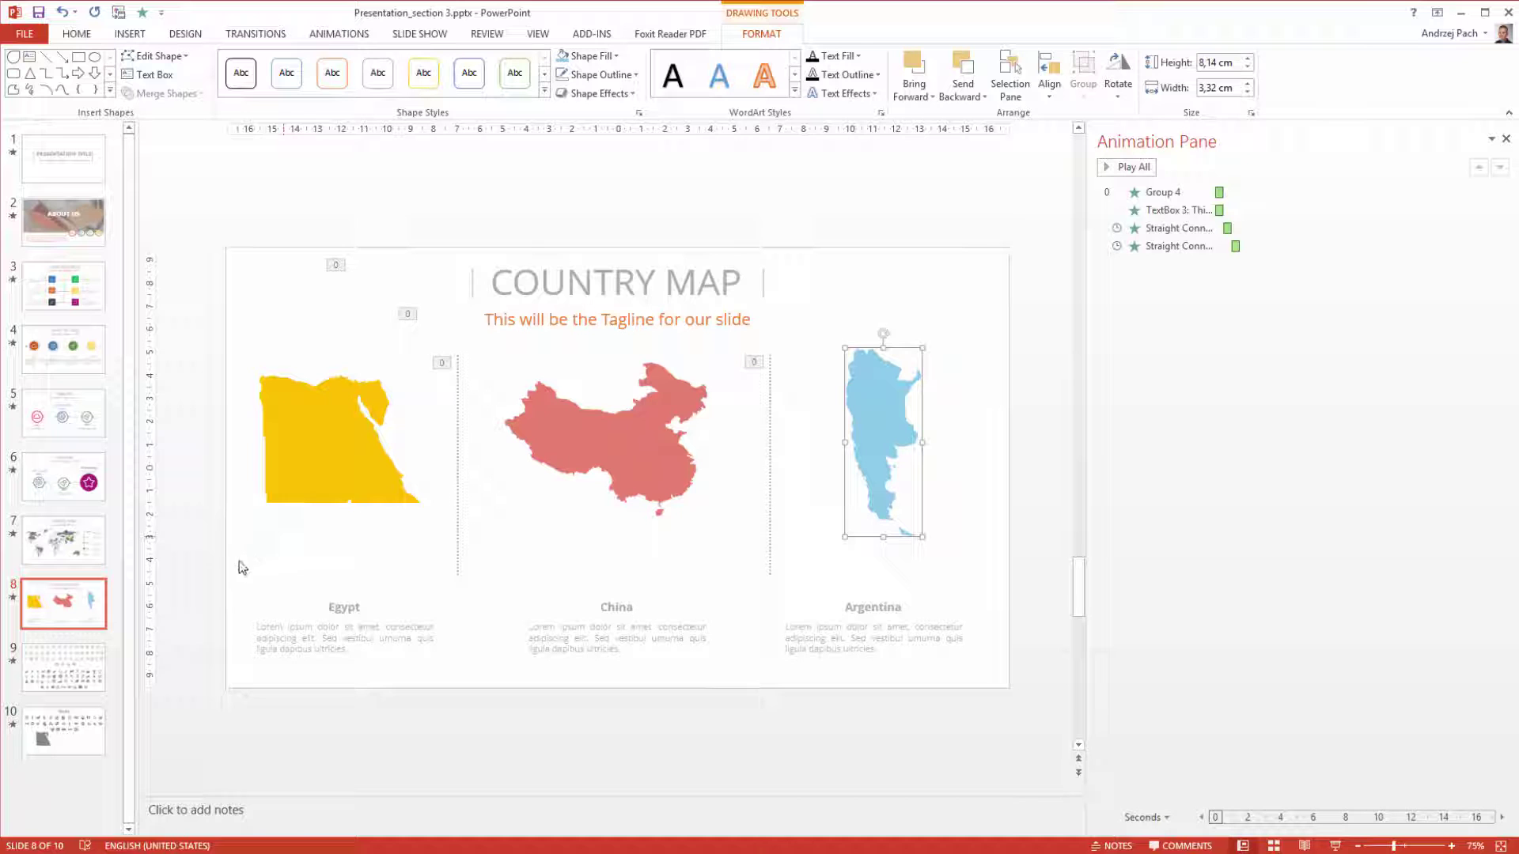
# Delete the stray Egypt map from the social icons slide, leaving the Facebook icon in place.
pyautogui.scroll(-1, 889, 566)
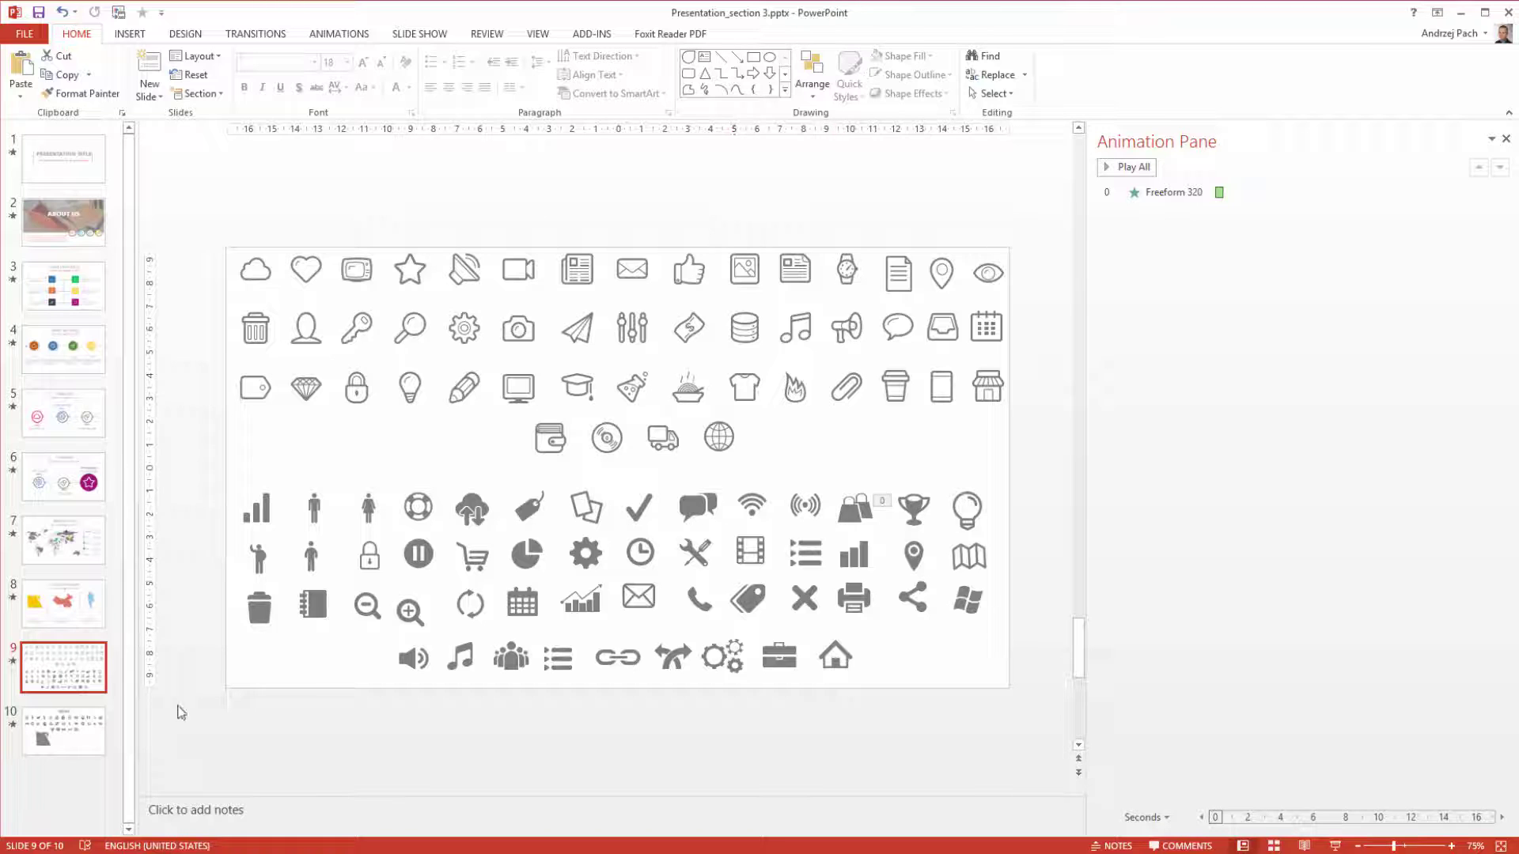
pyautogui.scroll(-1, 181, 713)
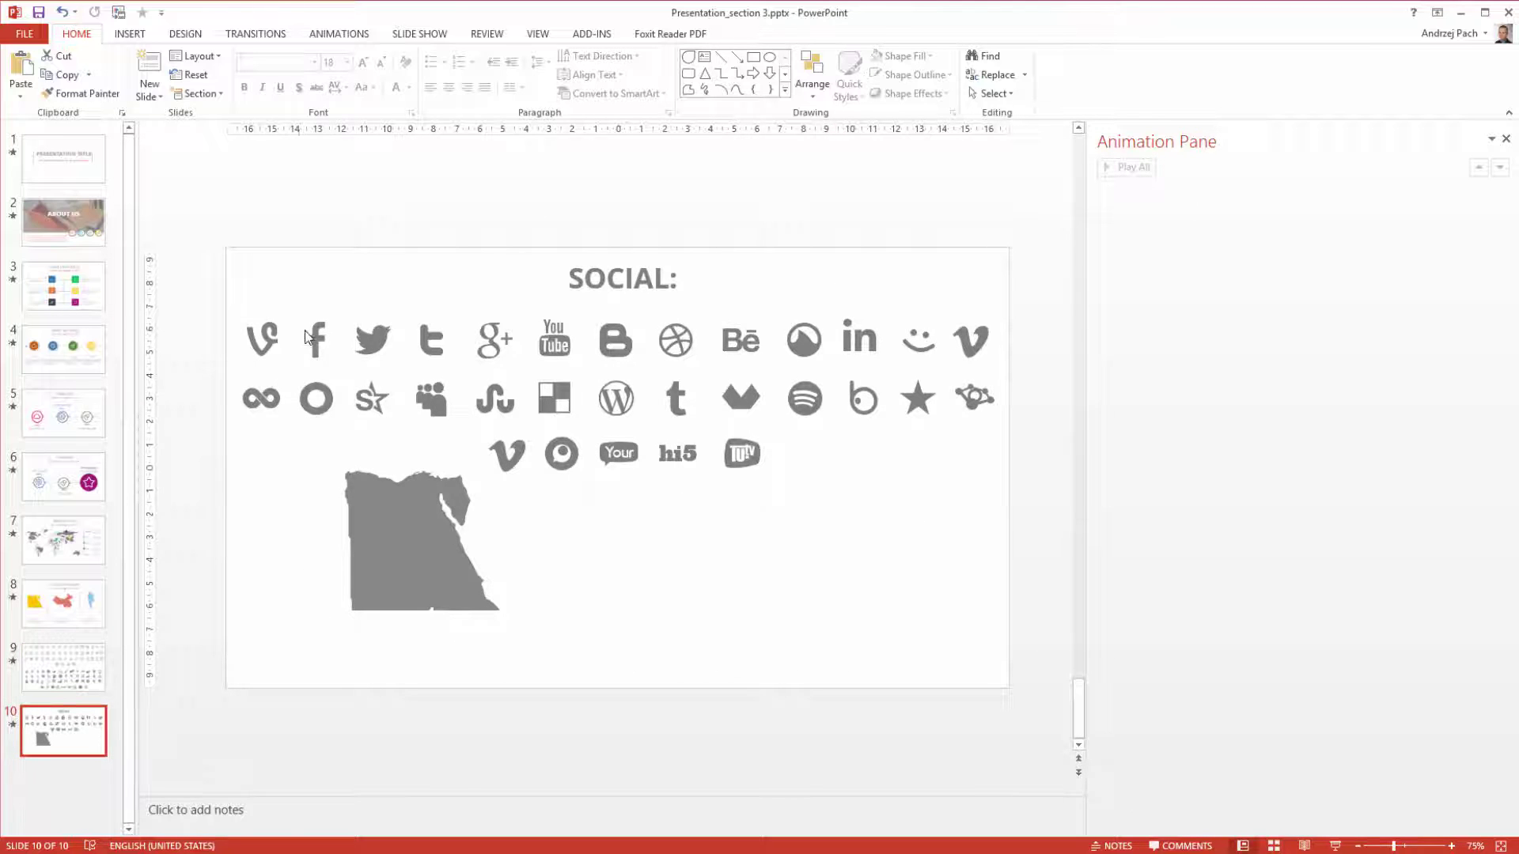
pyautogui.moveTo(307, 338); pyautogui.dragTo(333, 292)
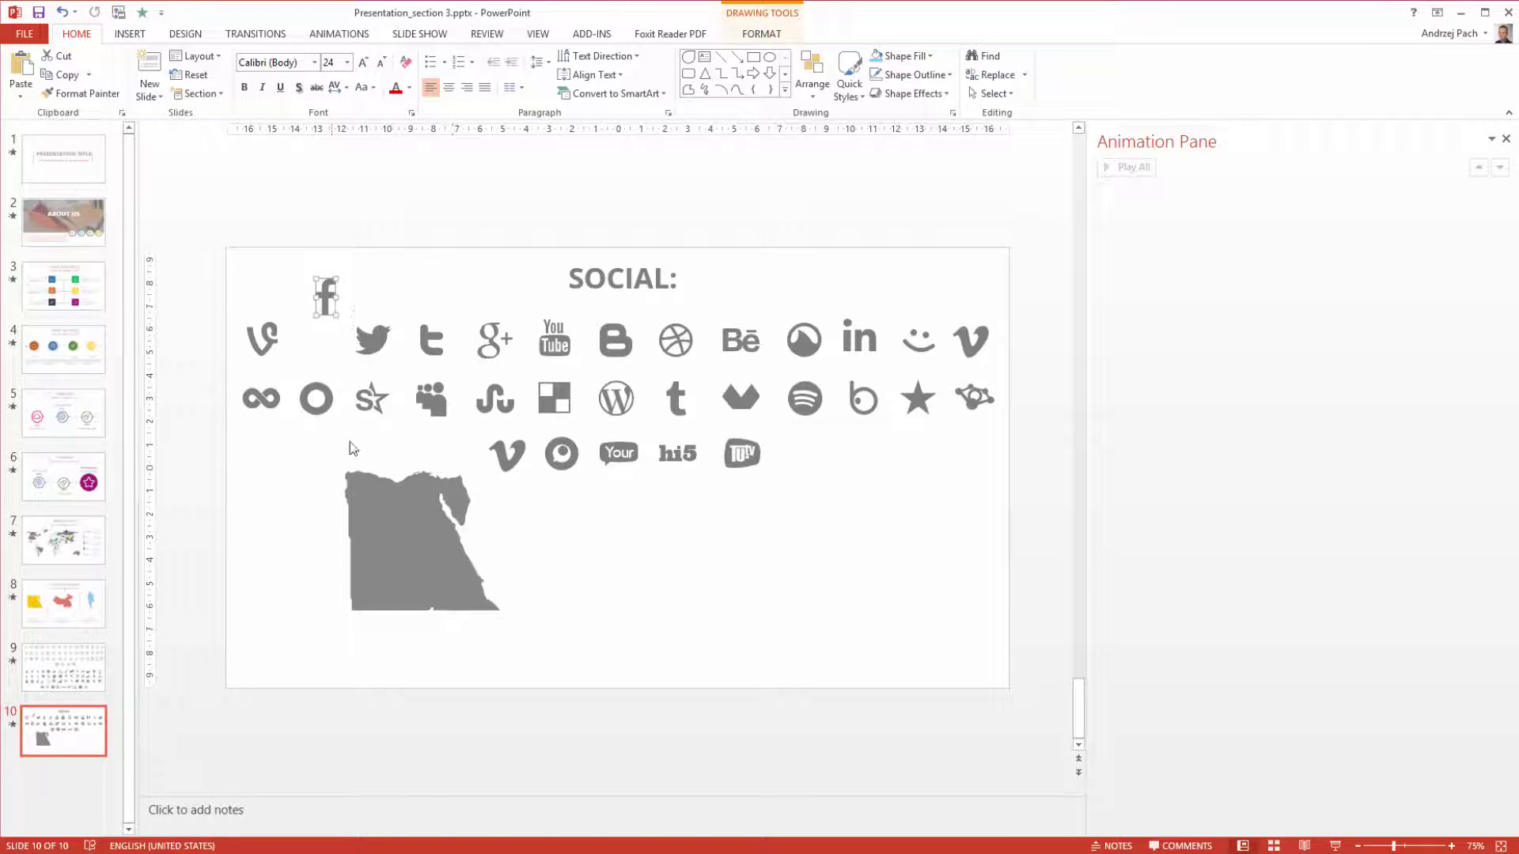
pyautogui.click(384, 562)
pyautogui.press('Delete')
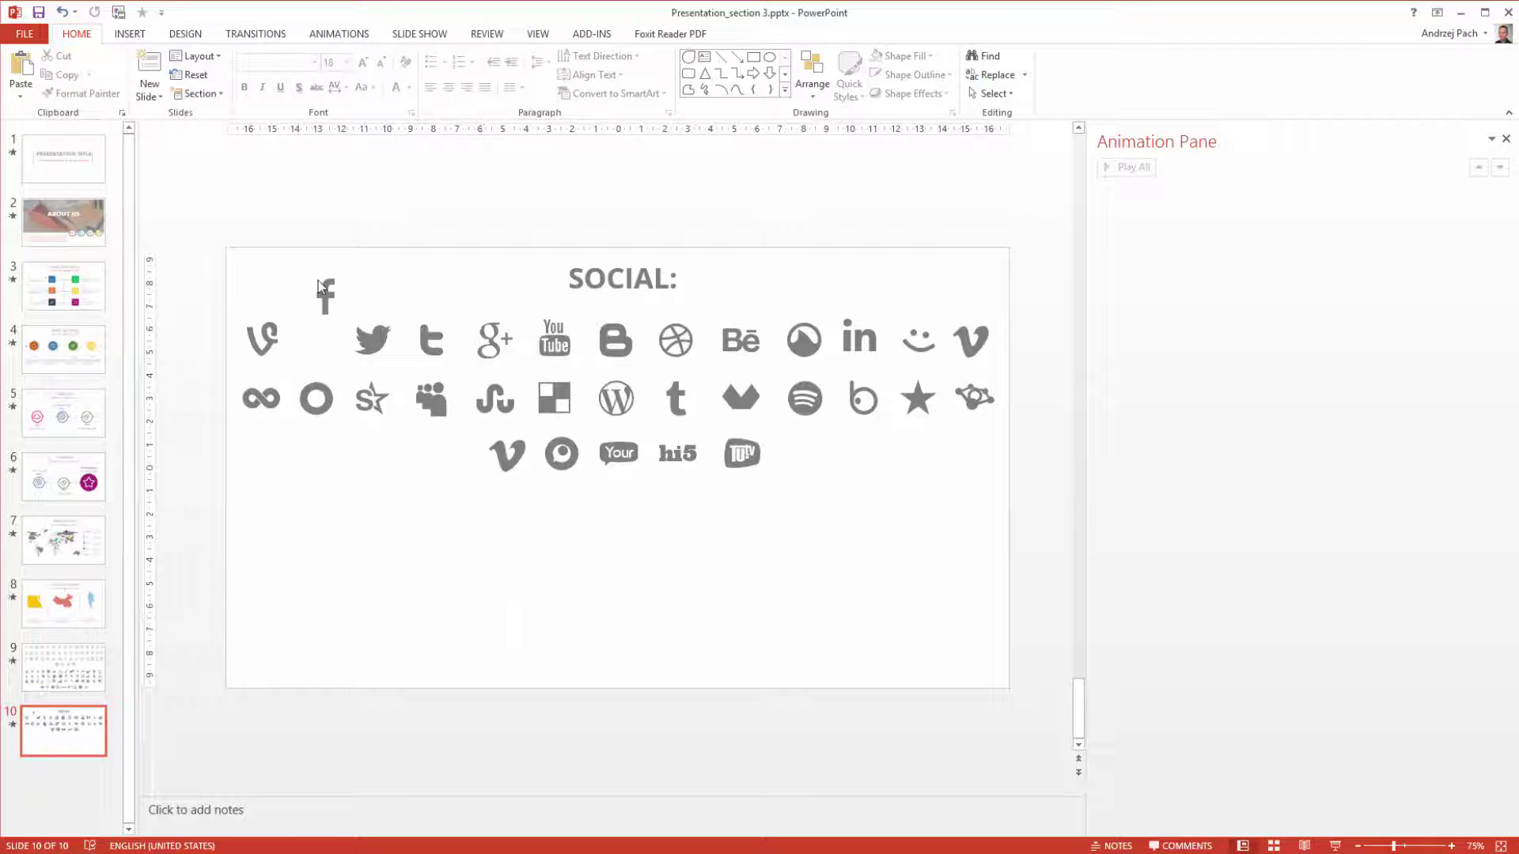
pyautogui.moveTo(325, 297); pyautogui.dragTo(314, 337)
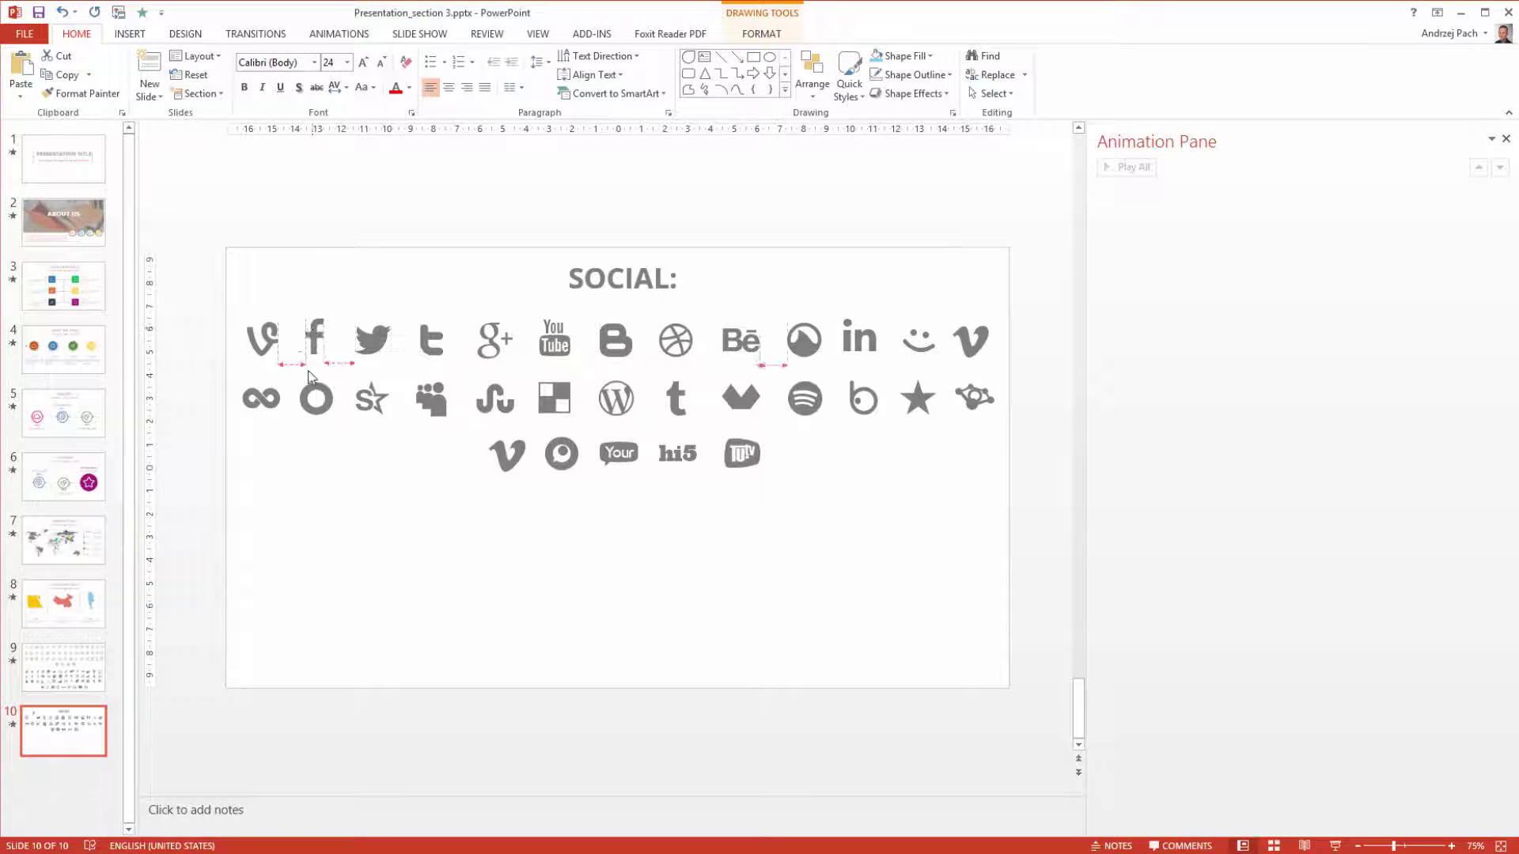
# Select the outline lightbulb icon on the icons slide and return to the Country Map slide.
pyautogui.click(60, 672)
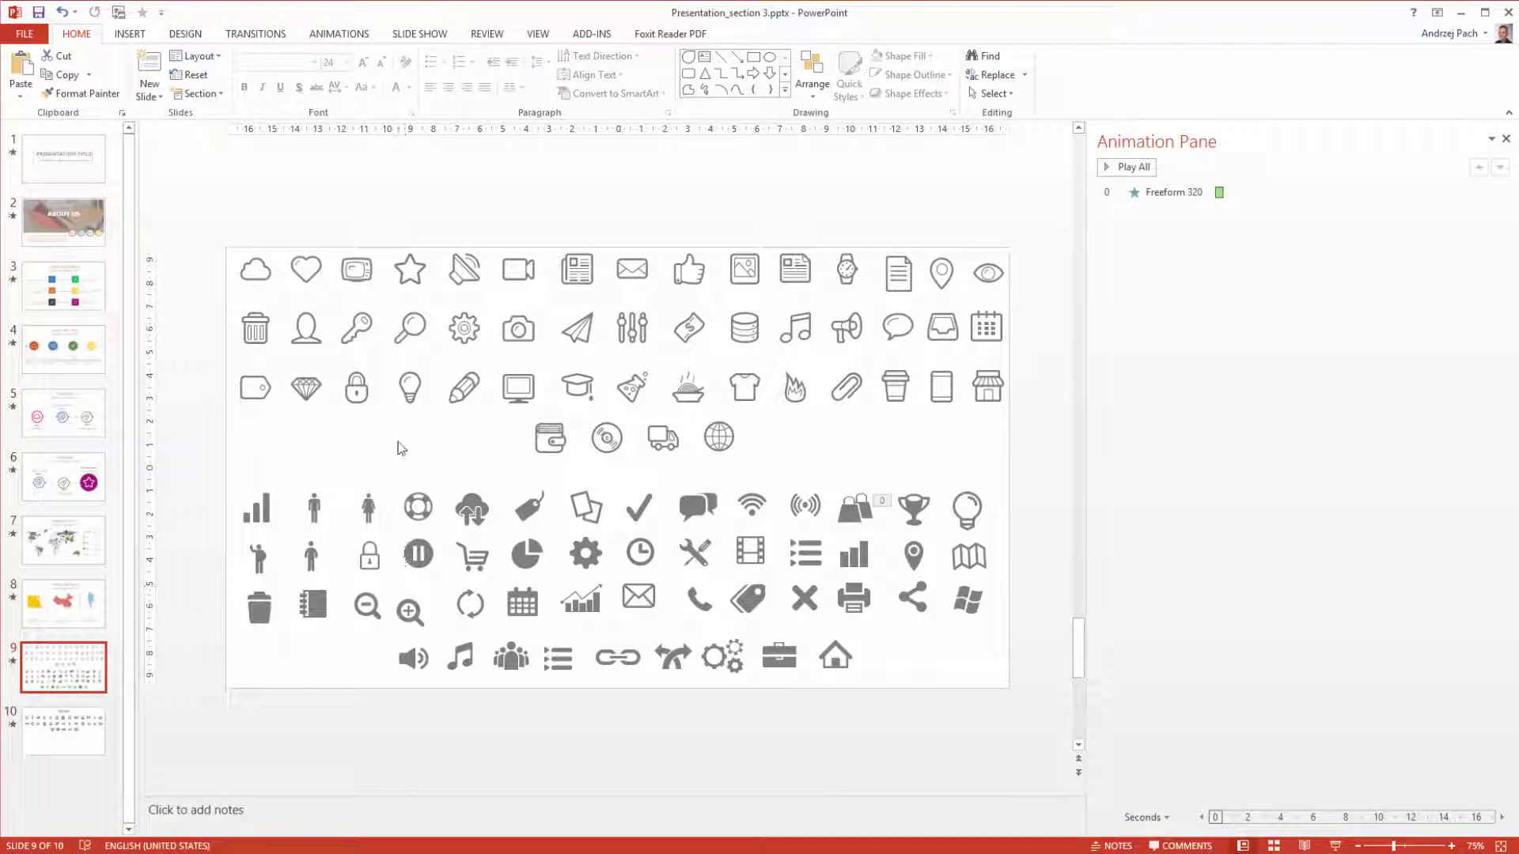
pyautogui.click(426, 402)
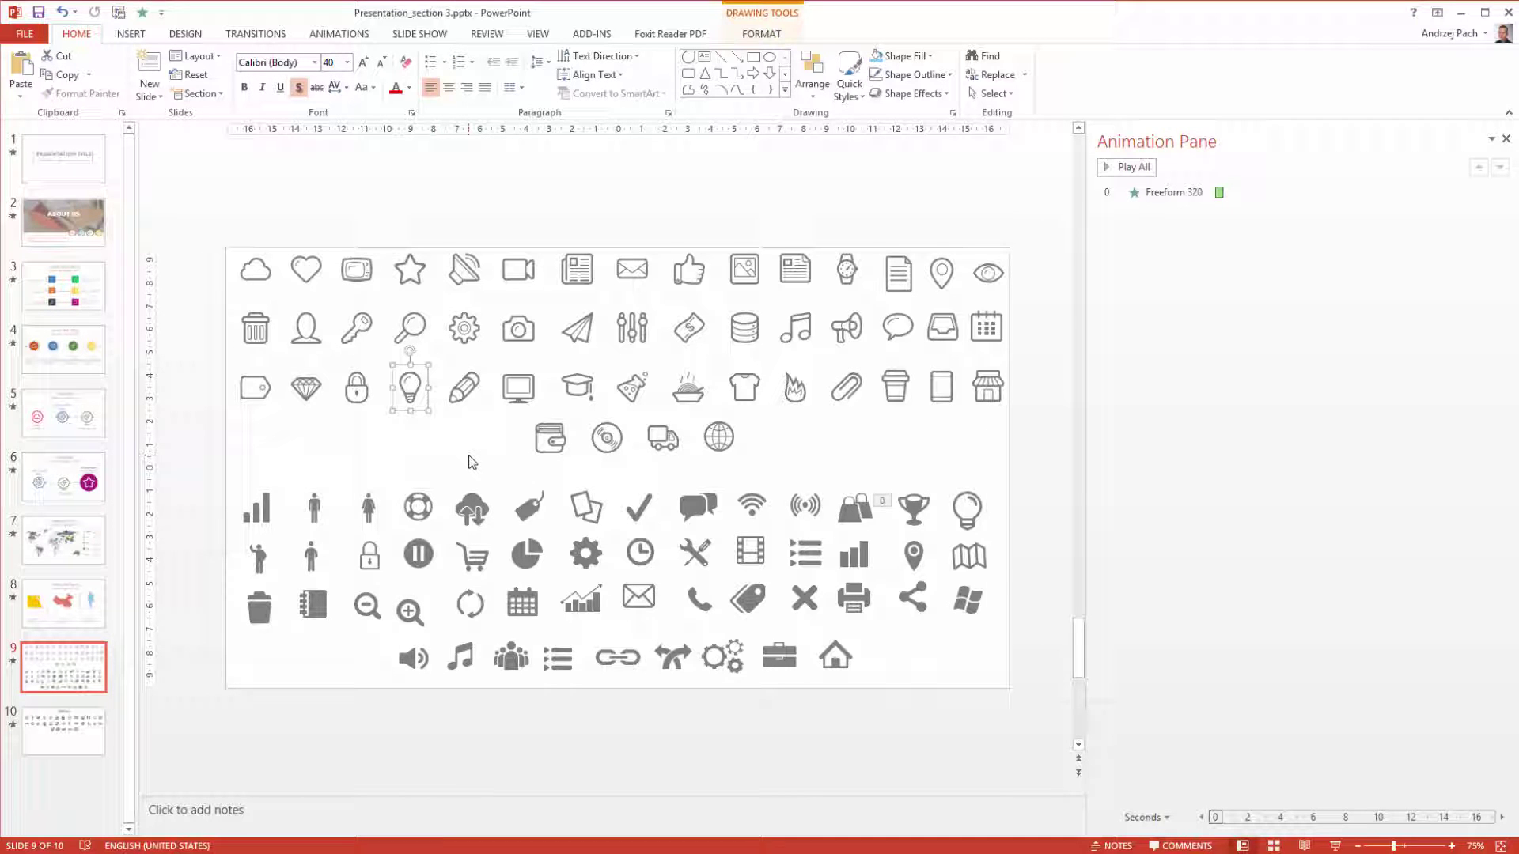
pyautogui.click(63, 604)
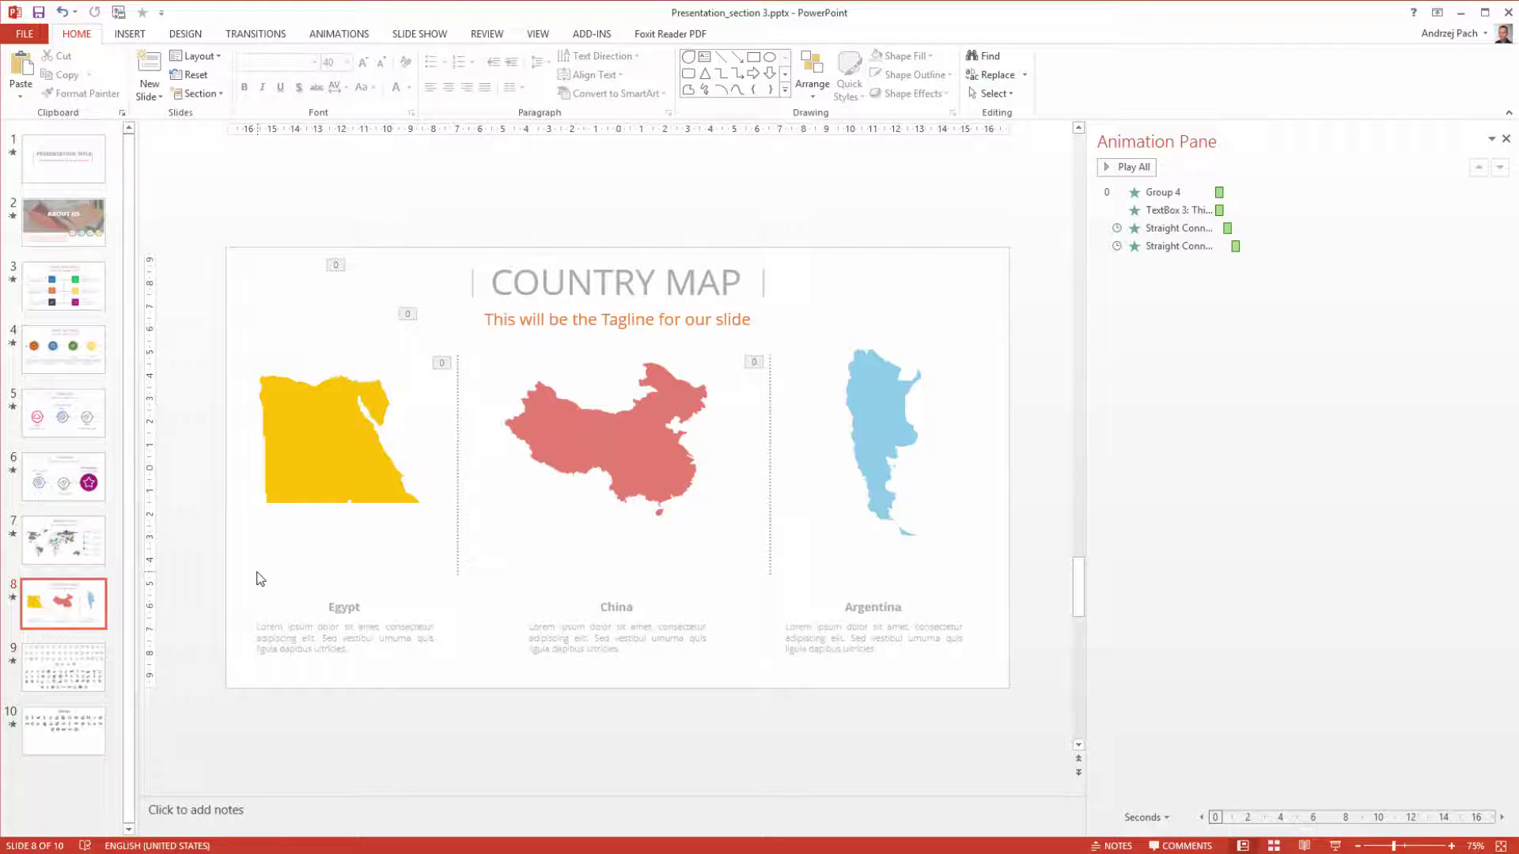
# Paste the lightbulb under the Egypt map and copy it into a row of six bulbs.
pyautogui.hotkey('ctrl', 'v')
pyautogui.moveTo(408, 405)
pyautogui.mouseDown()
pyautogui.moveTo(356, 522)
pyautogui.moveTo(283, 567)
pyautogui.moveTo(264, 552)
pyautogui.mouseUp()
pyautogui.click(24, 514)
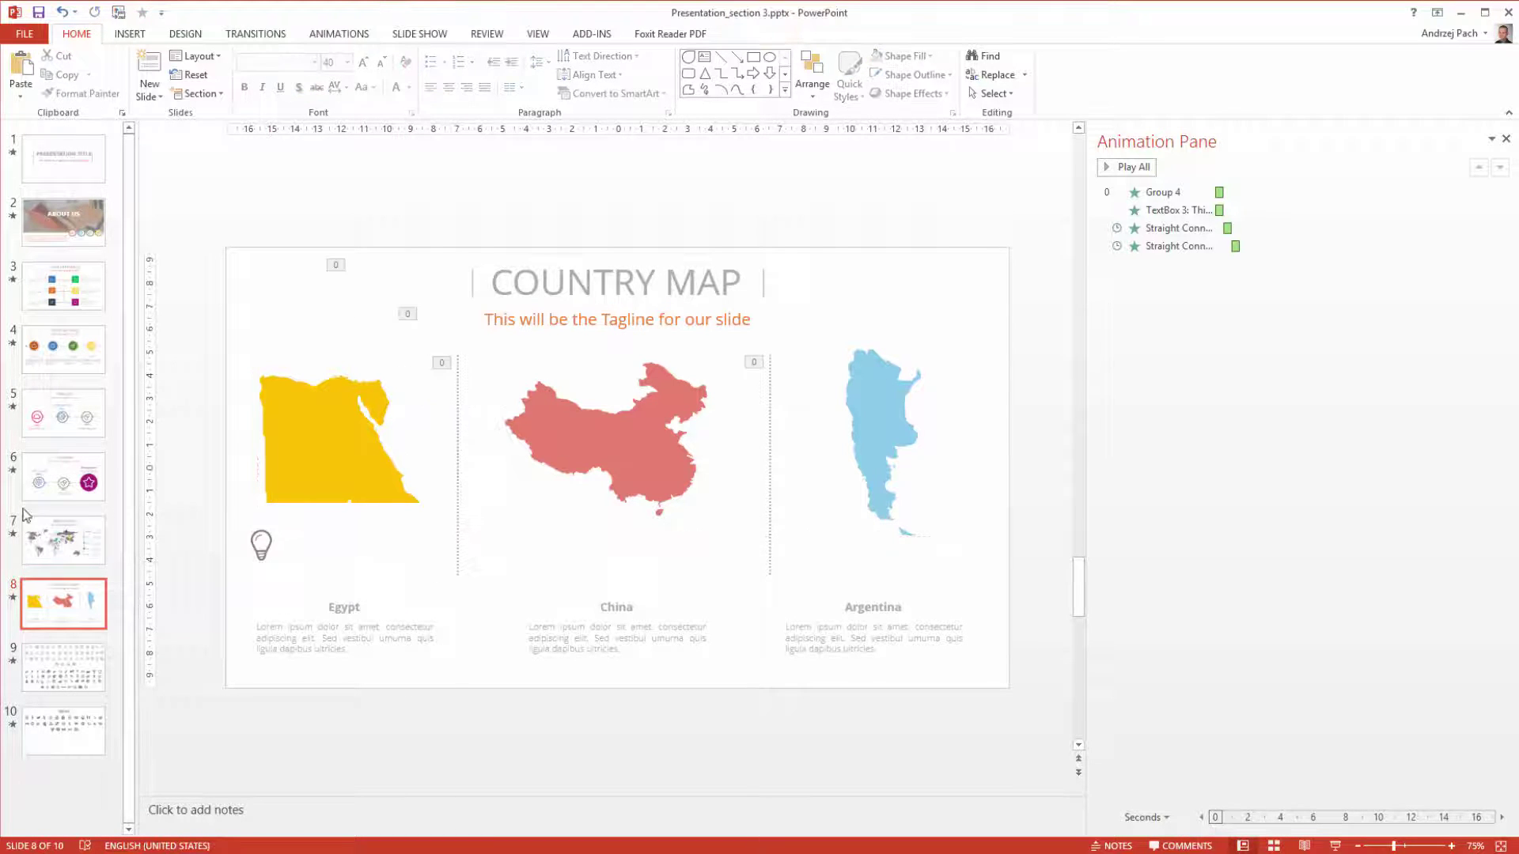
pyautogui.click(263, 548)
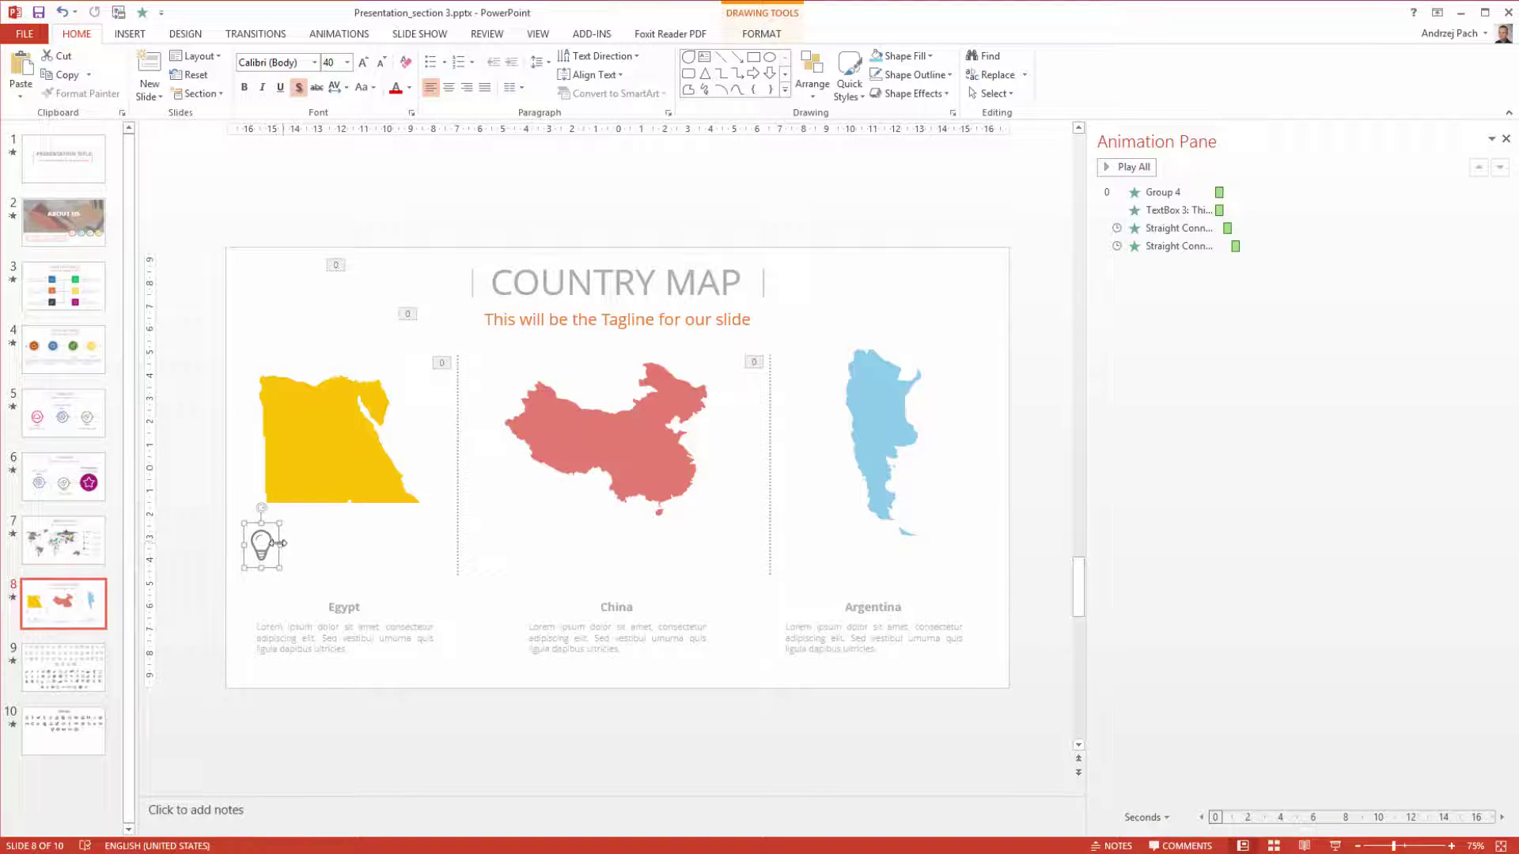
pyautogui.hotkey('ctrl', 'v')
pyautogui.hotkey('ctrl', 'v')
pyautogui.hotkey('ctrl', 'v')
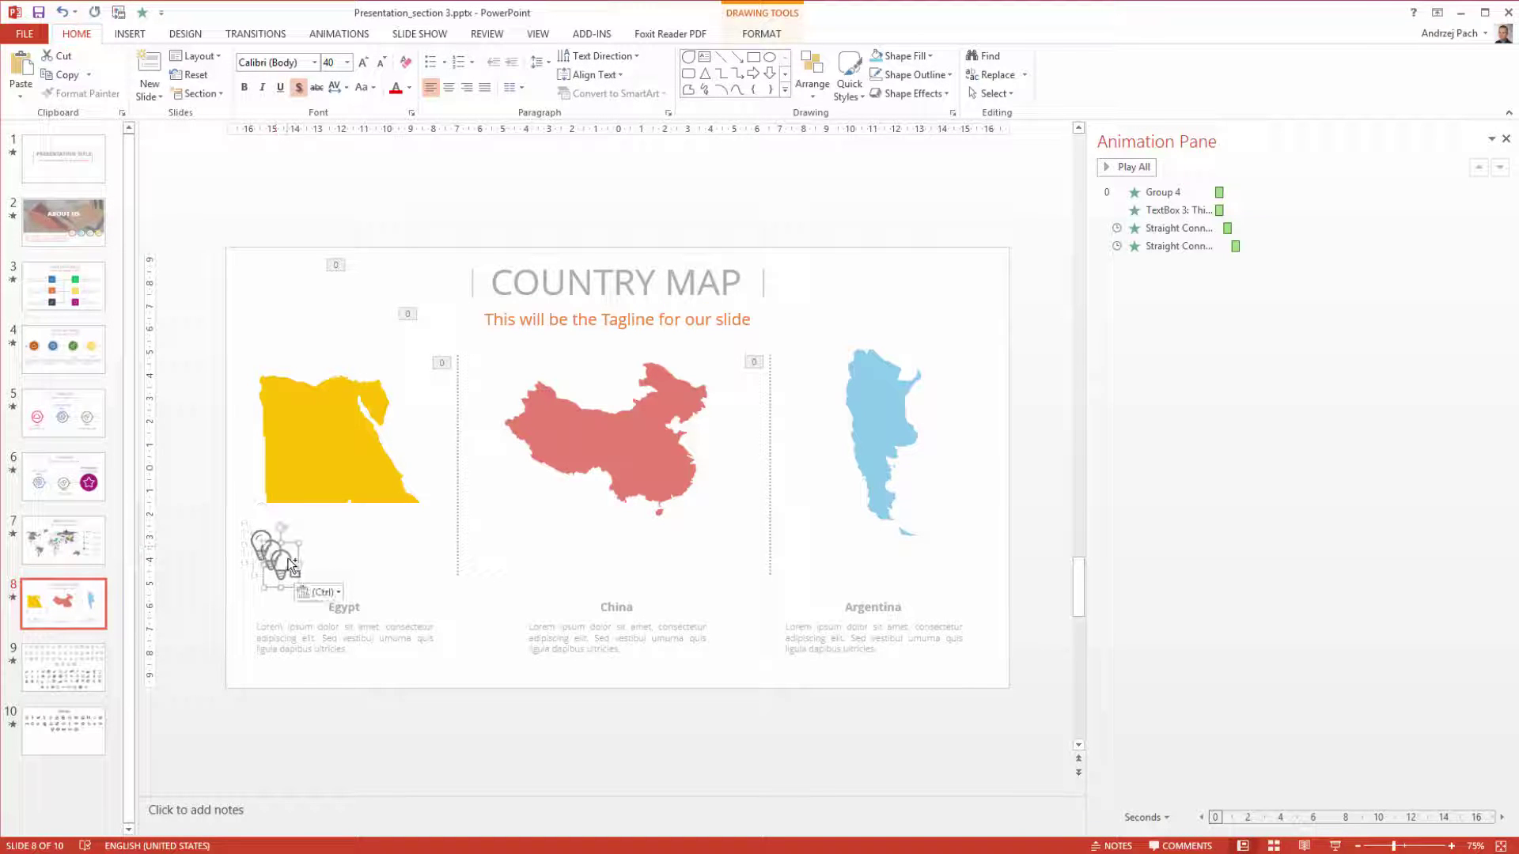
pyautogui.moveTo(297, 568); pyautogui.dragTo(379, 543)
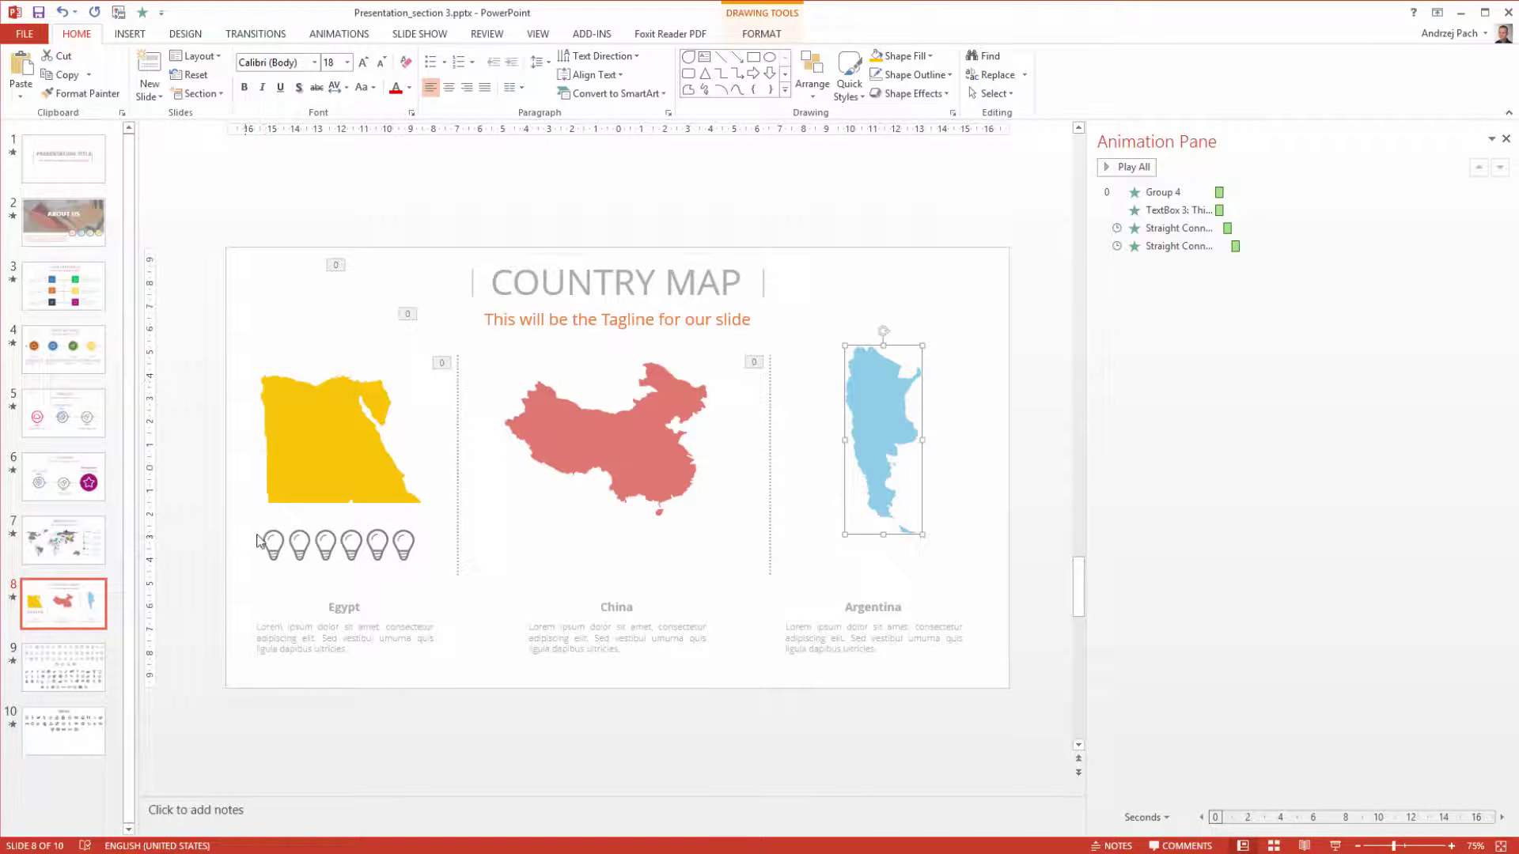
pyautogui.moveTo(217, 512); pyautogui.dragTo(374, 581)
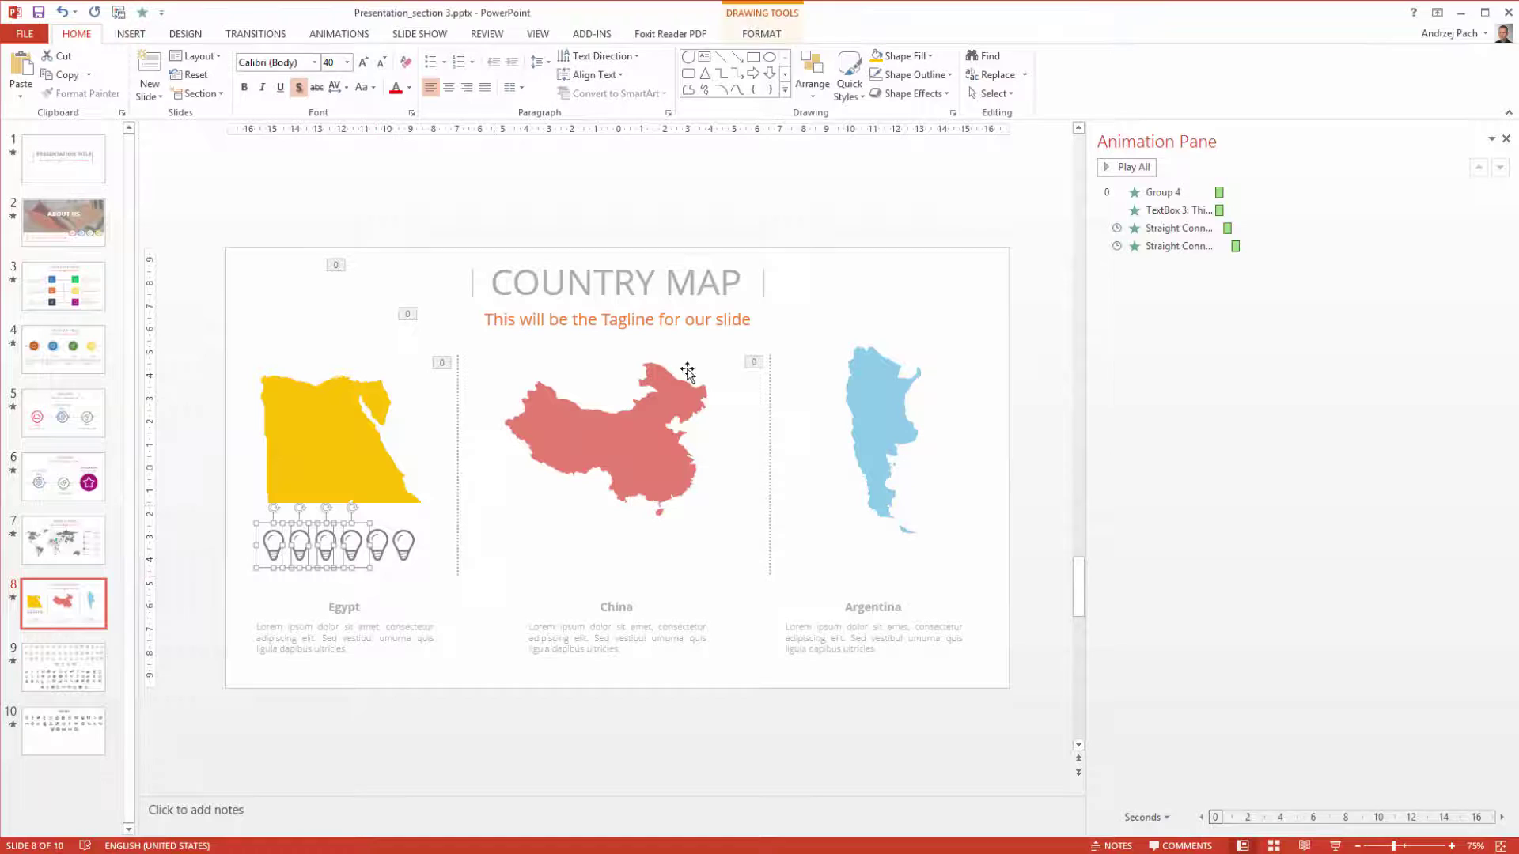
# Fill the first four Egypt bulbs with the map's yellow using the Shape Fill eyedropper.
pyautogui.click(761, 31)
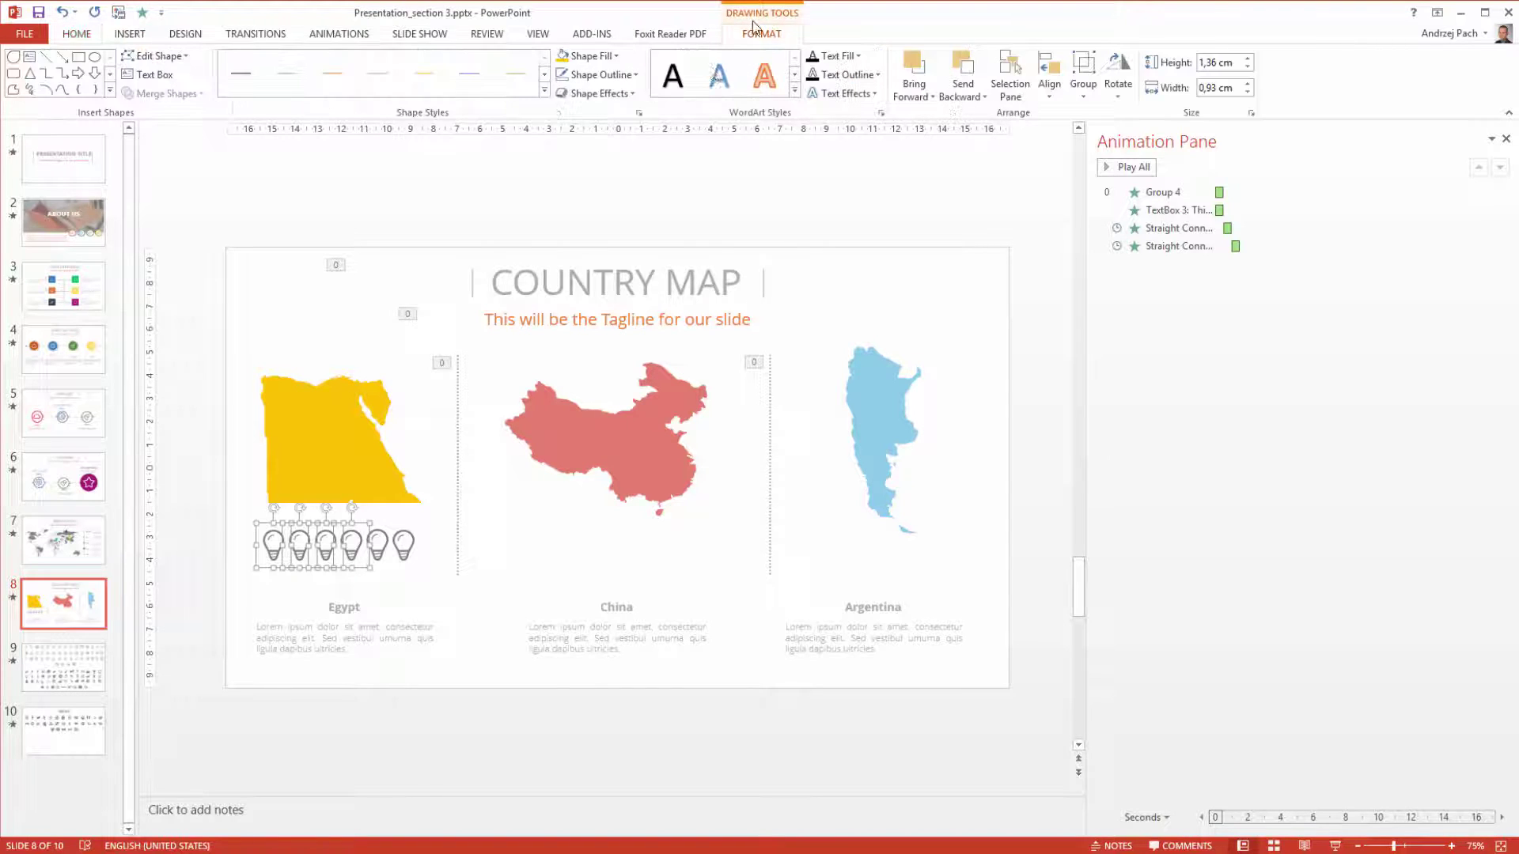
pyautogui.click(587, 56)
pyautogui.click(604, 273)
pyautogui.click(339, 487)
# Duplicate the six-bulb row and place copies under the China and Argentina maps.
pyautogui.moveTo(240, 514); pyautogui.dragTo(620, 551)
pyautogui.hotkey('ctrl', 'd')
pyautogui.hotkey('ctrl', 'v')
pyautogui.moveTo(354, 548); pyautogui.dragTo(891, 548)
# Shrink the Argentina map to about 7.29 × 2.97 cm and move it above its bulbs.
pyautogui.click(871, 451)
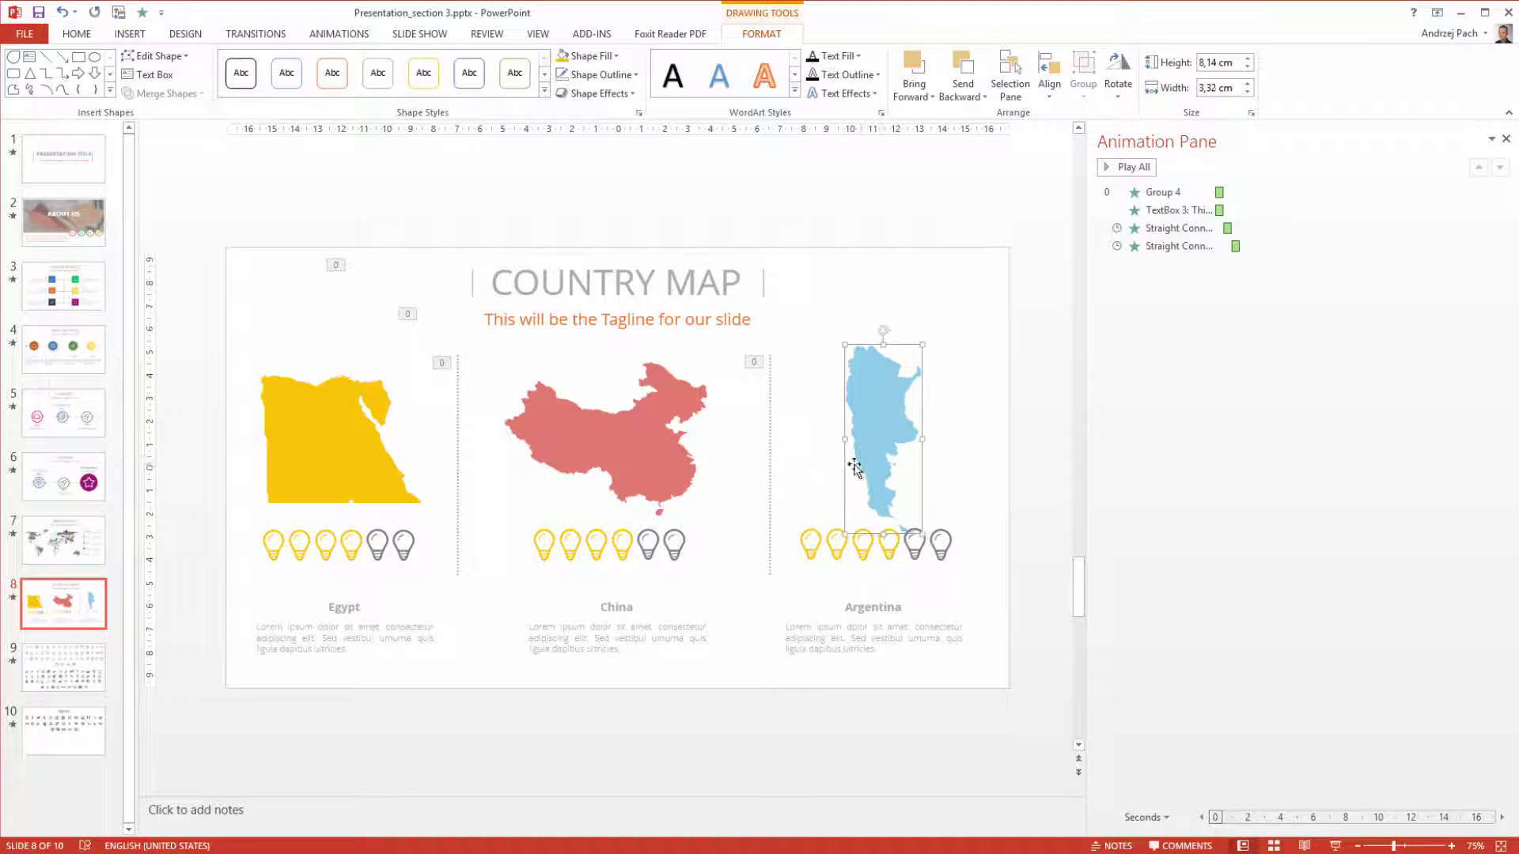
pyautogui.moveTo(856, 468); pyautogui.dragTo(854, 466)
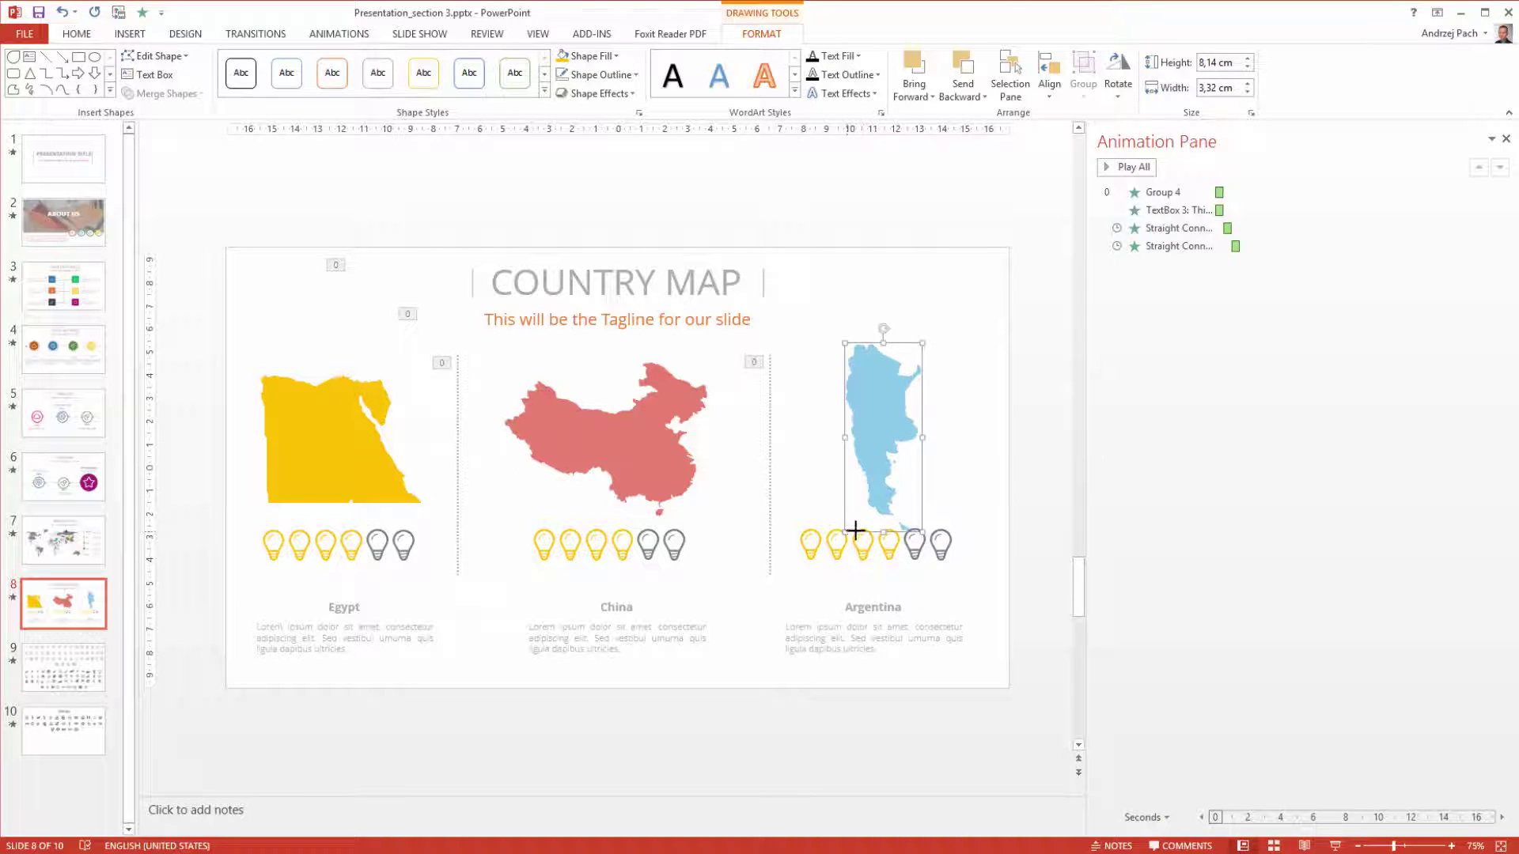
pyautogui.moveTo(856, 530); pyautogui.dragTo(907, 518)
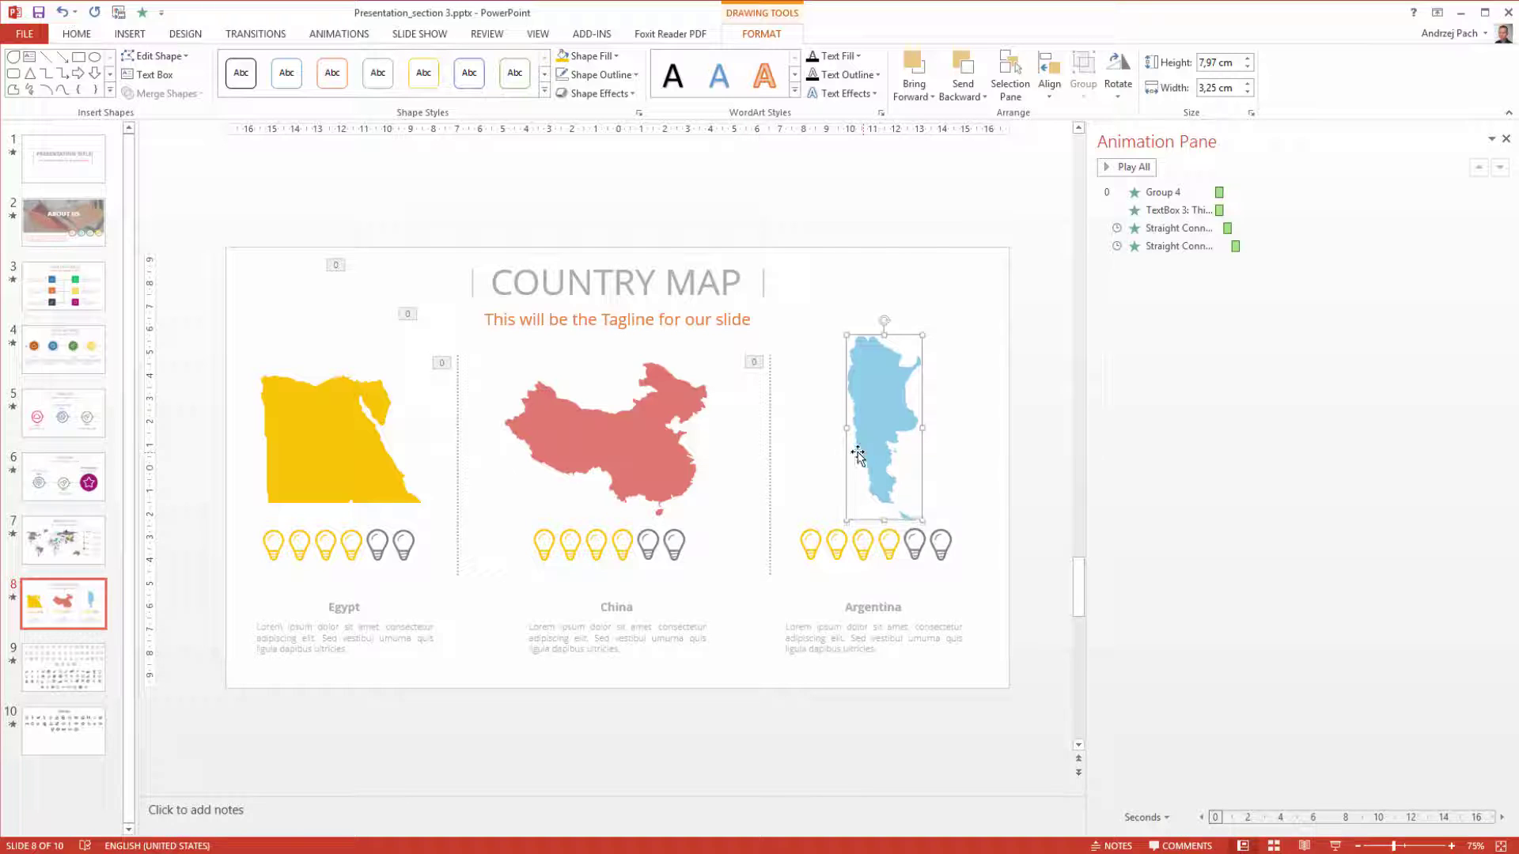
pyautogui.moveTo(844, 512); pyautogui.dragTo(987, 590)
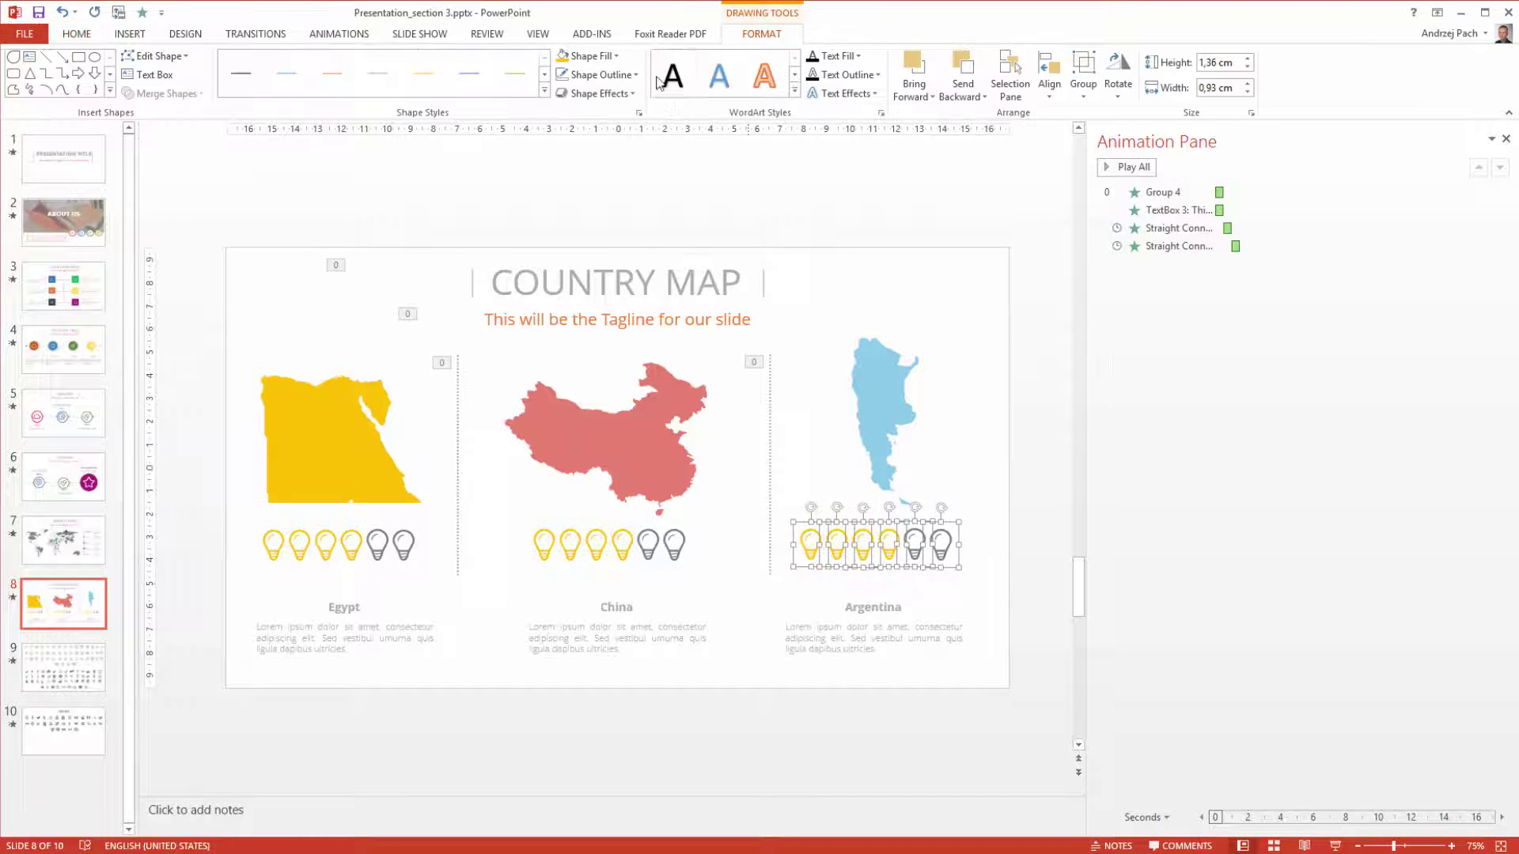
# Fill the selected Argentina bulbs with the map's light blue using the eyedropper.
pyautogui.click(617, 56)
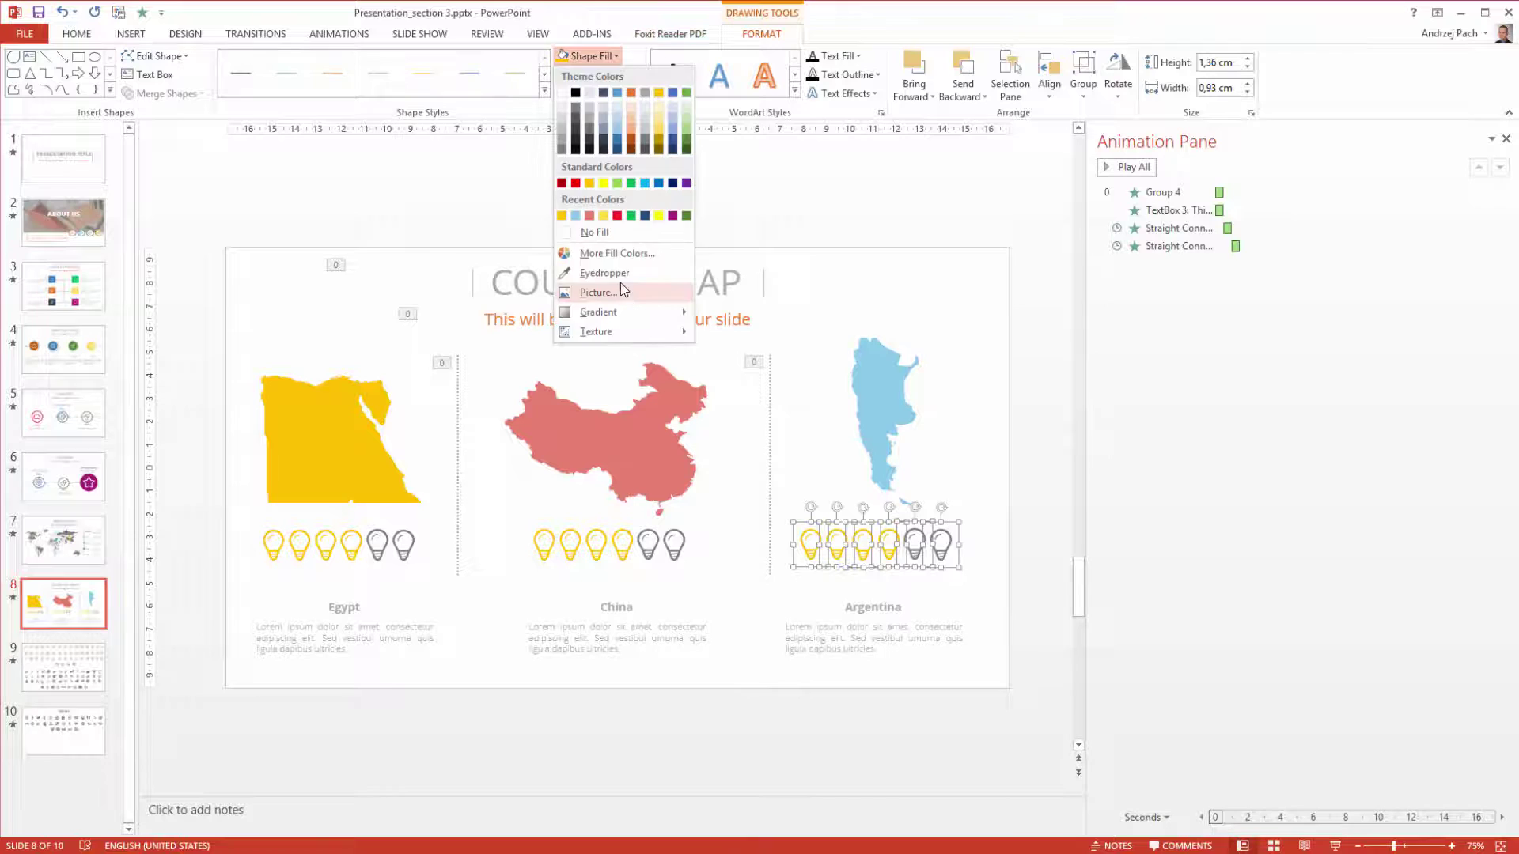
pyautogui.click(621, 283)
pyautogui.click(886, 430)
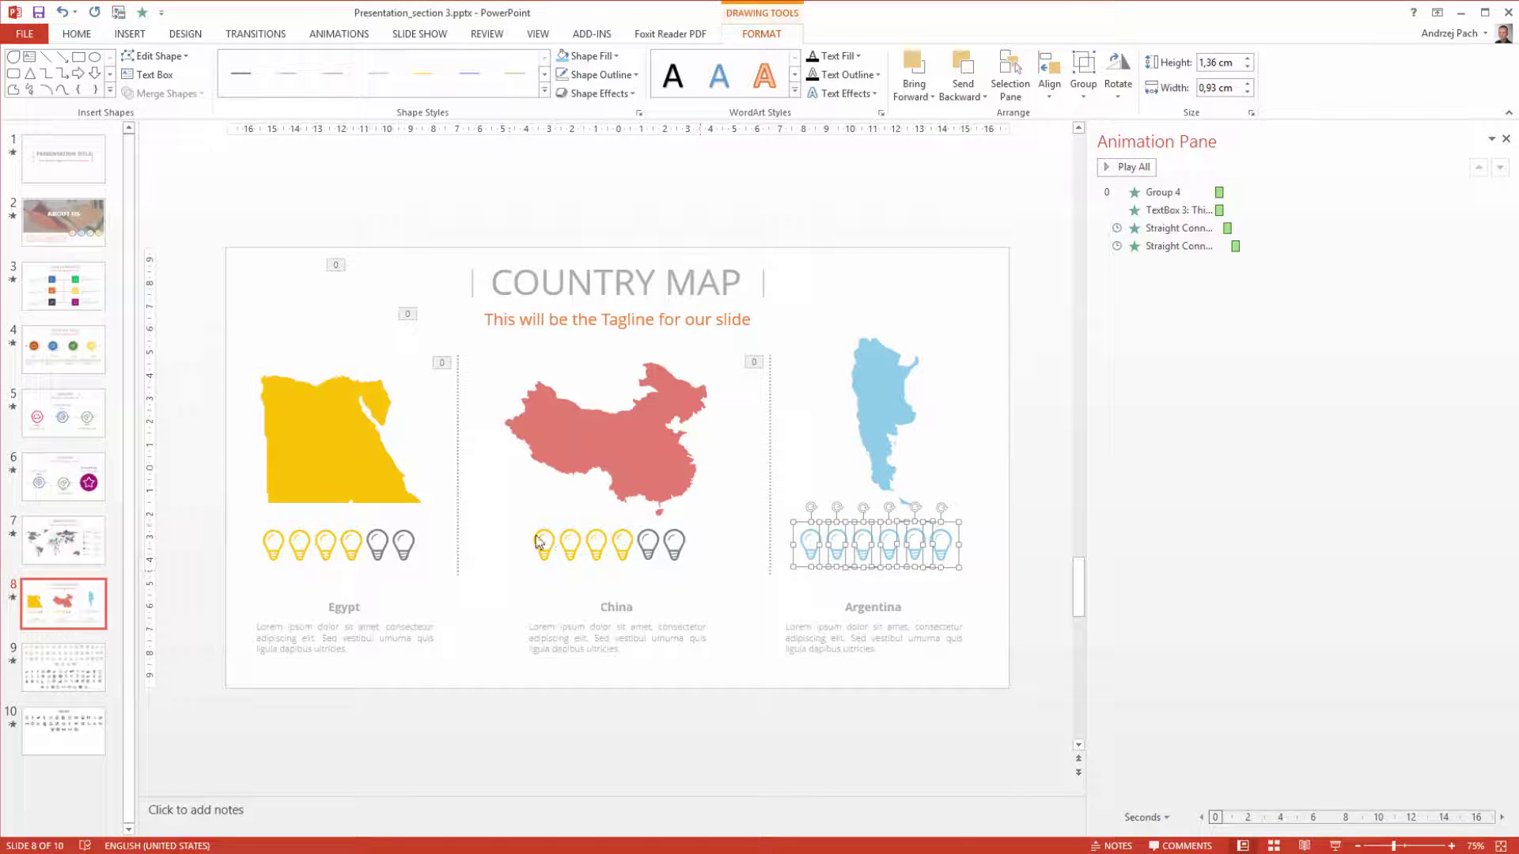
# Colour China's four yellow bulbs grey, sampled from an unlit bulb.
pyautogui.moveTo(511, 522); pyautogui.dragTo(646, 580)
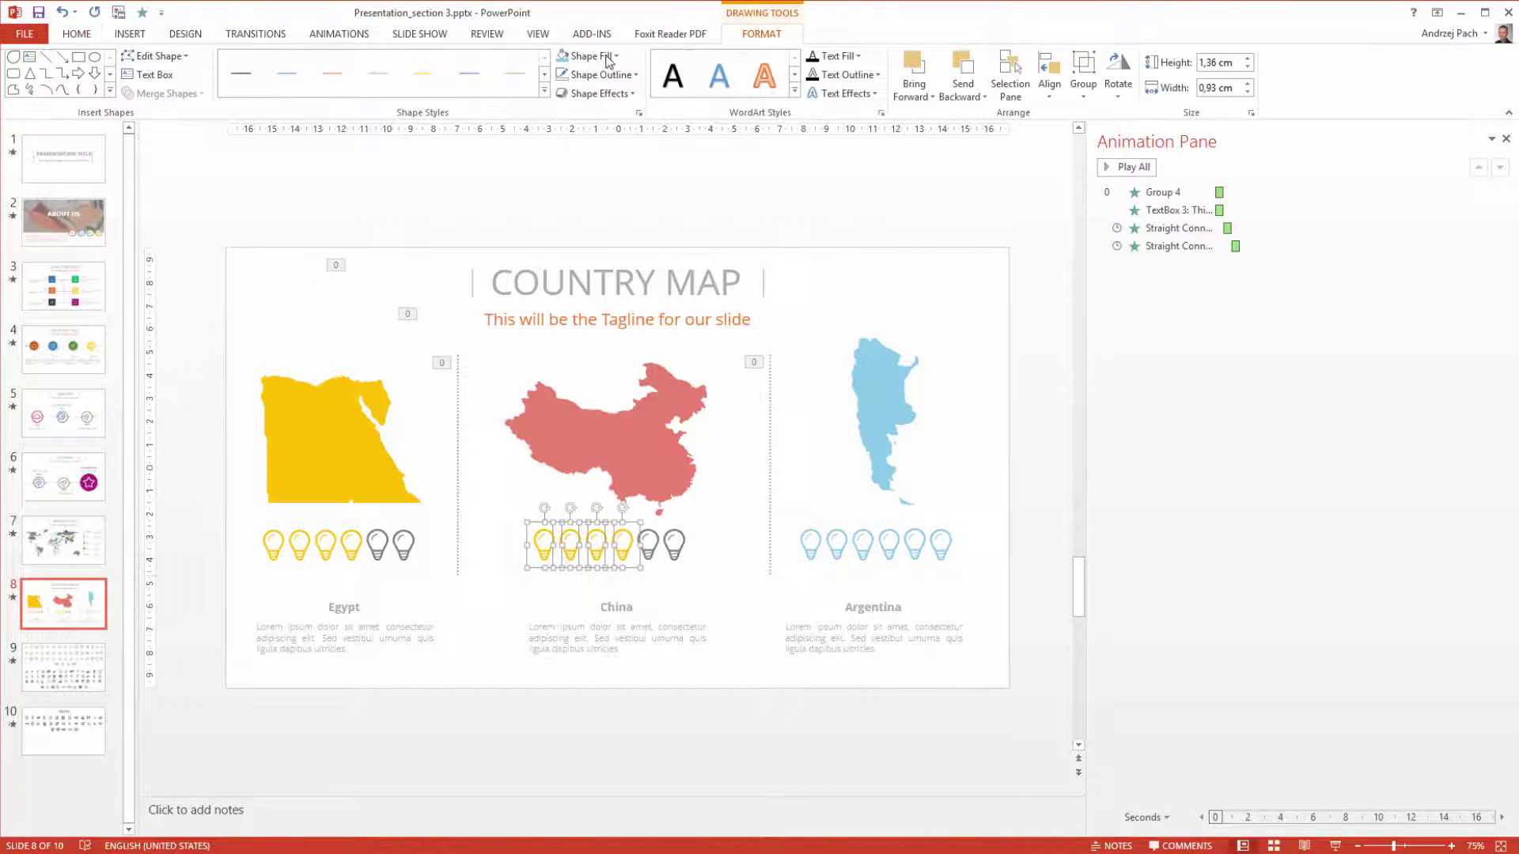
pyautogui.click(595, 56)
pyautogui.click(610, 274)
pyautogui.click(656, 543)
# Fill China's first two bulbs with the salmon red recent colour.
pyautogui.moveTo(494, 506); pyautogui.dragTo(592, 586)
pyautogui.click(762, 33)
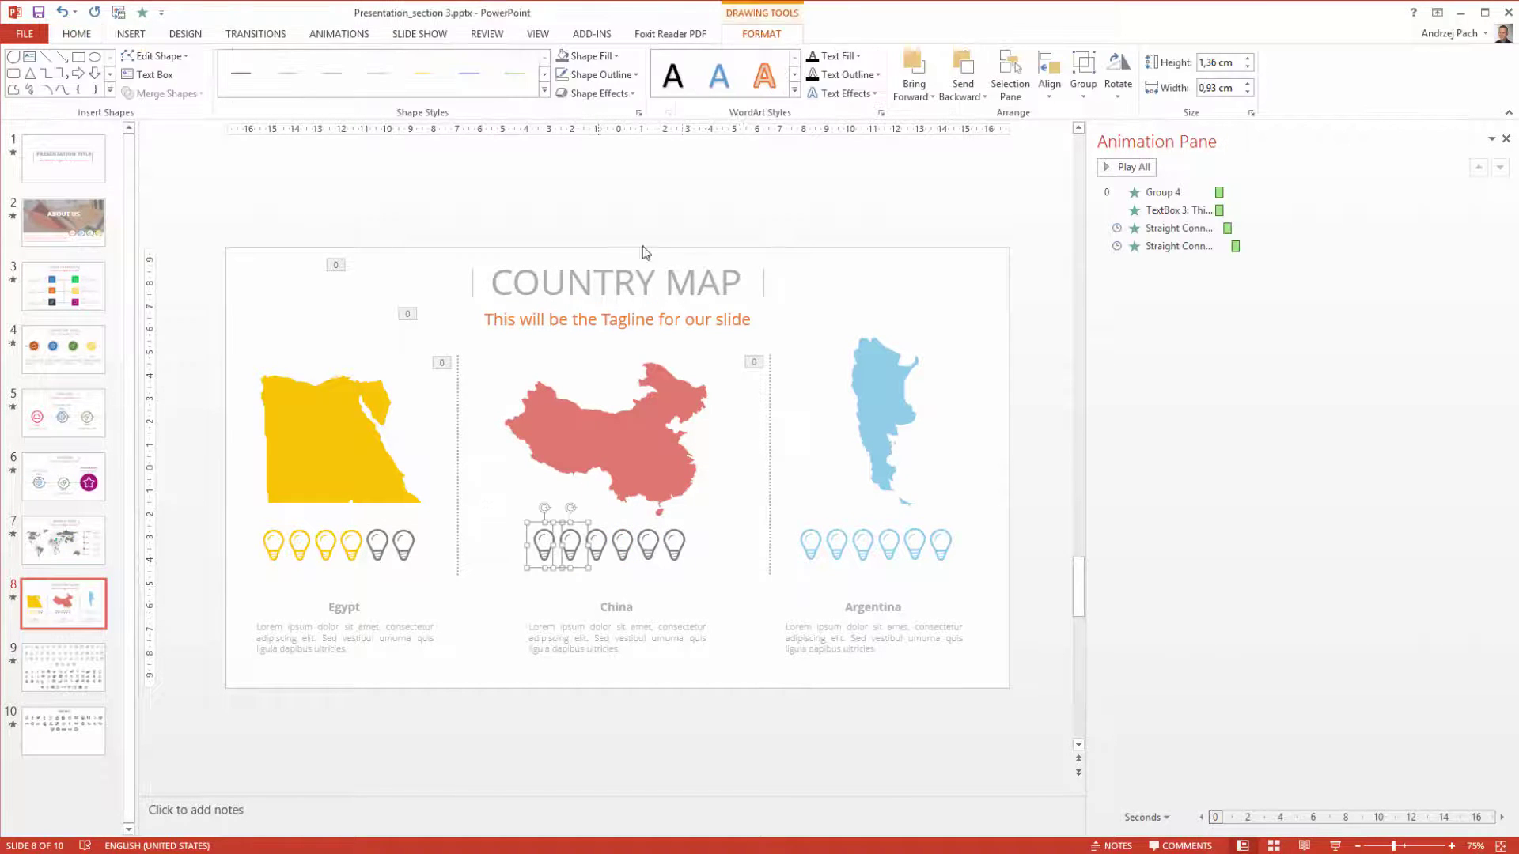
pyautogui.click(590, 56)
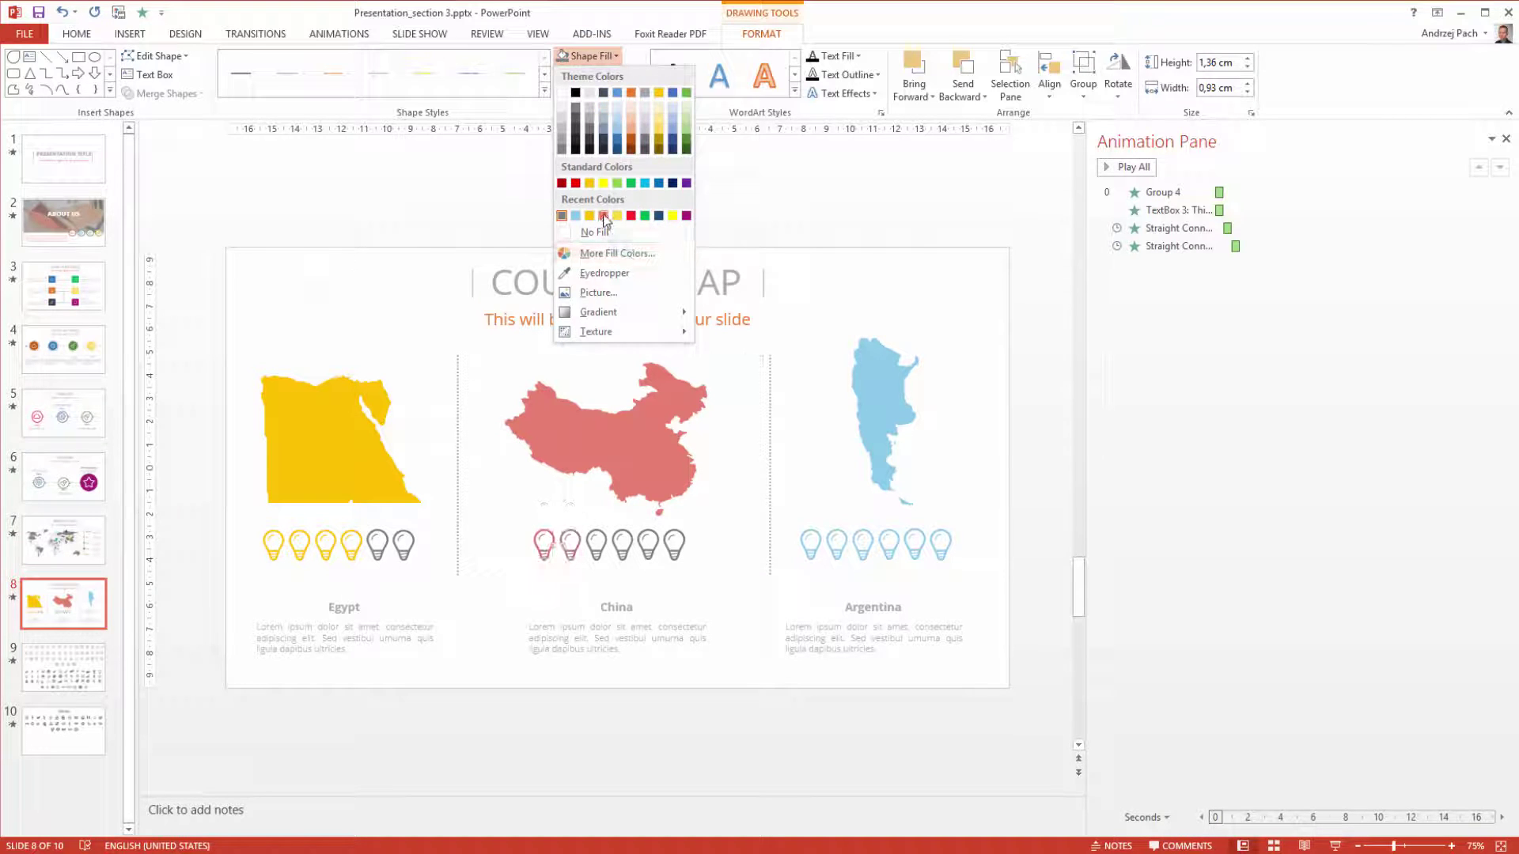
pyautogui.click(603, 216)
pyautogui.click(722, 518)
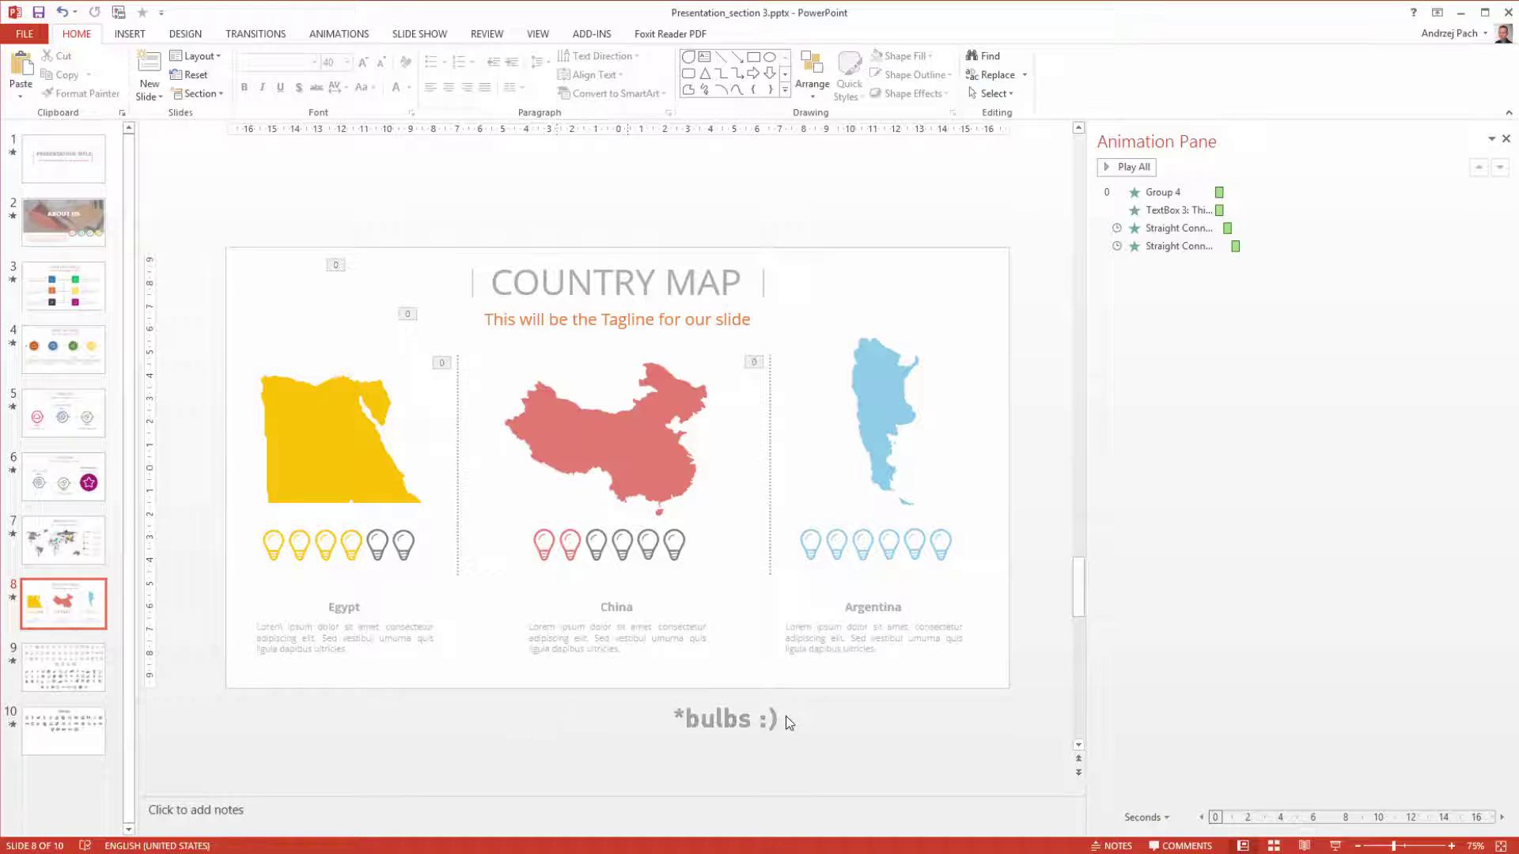
# Select Argentina's bulb row and bring up the animation settings.
pyautogui.moveTo(1025, 494); pyautogui.dragTo(733, 614)
pyautogui.moveTo(230, 520); pyautogui.dragTo(174, 520)
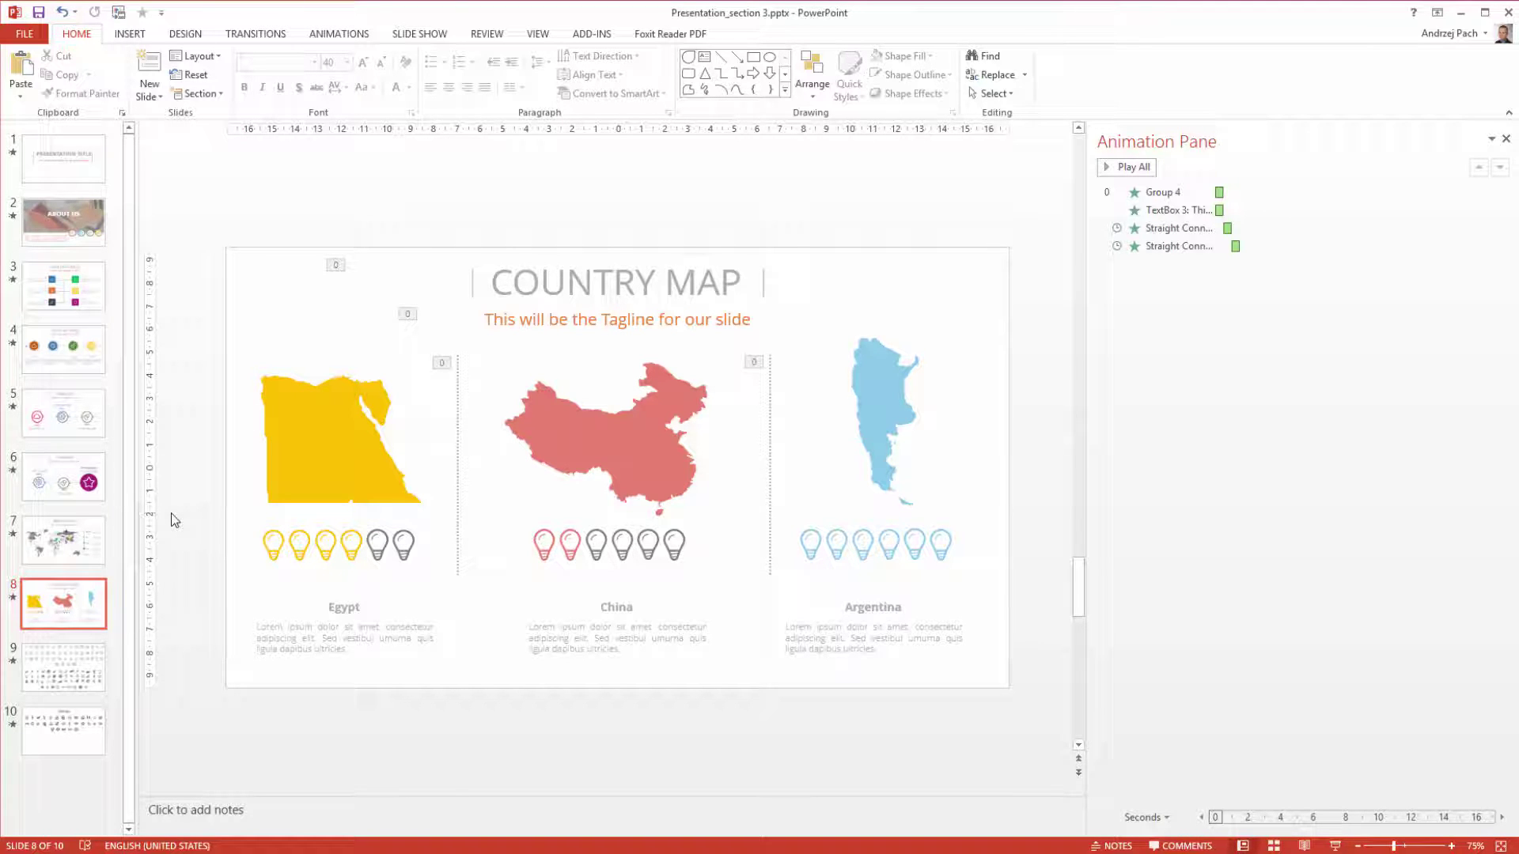
pyautogui.click(338, 34)
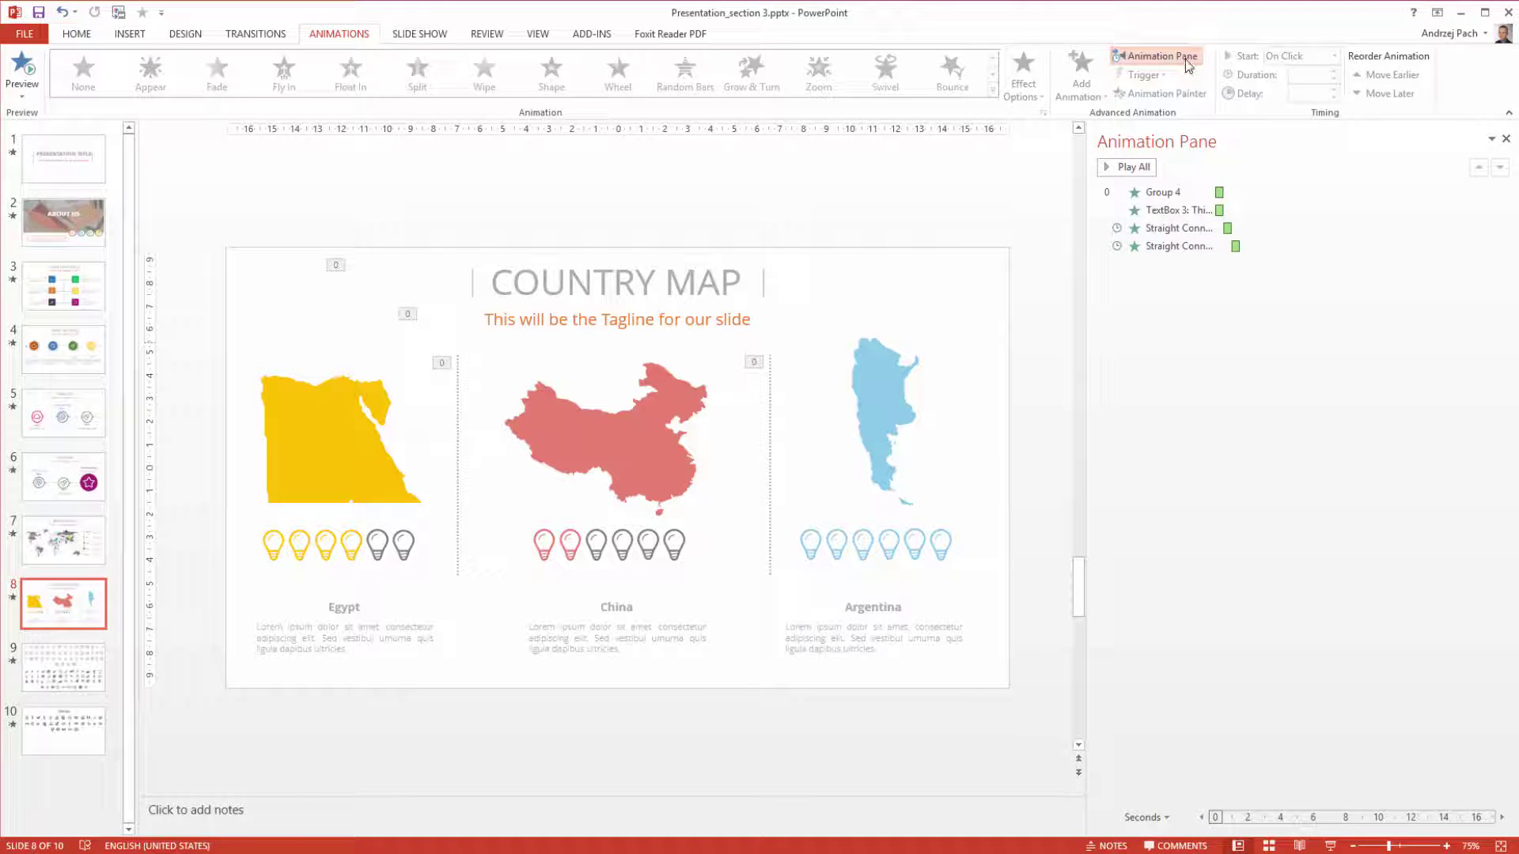
pyautogui.click(1178, 193)
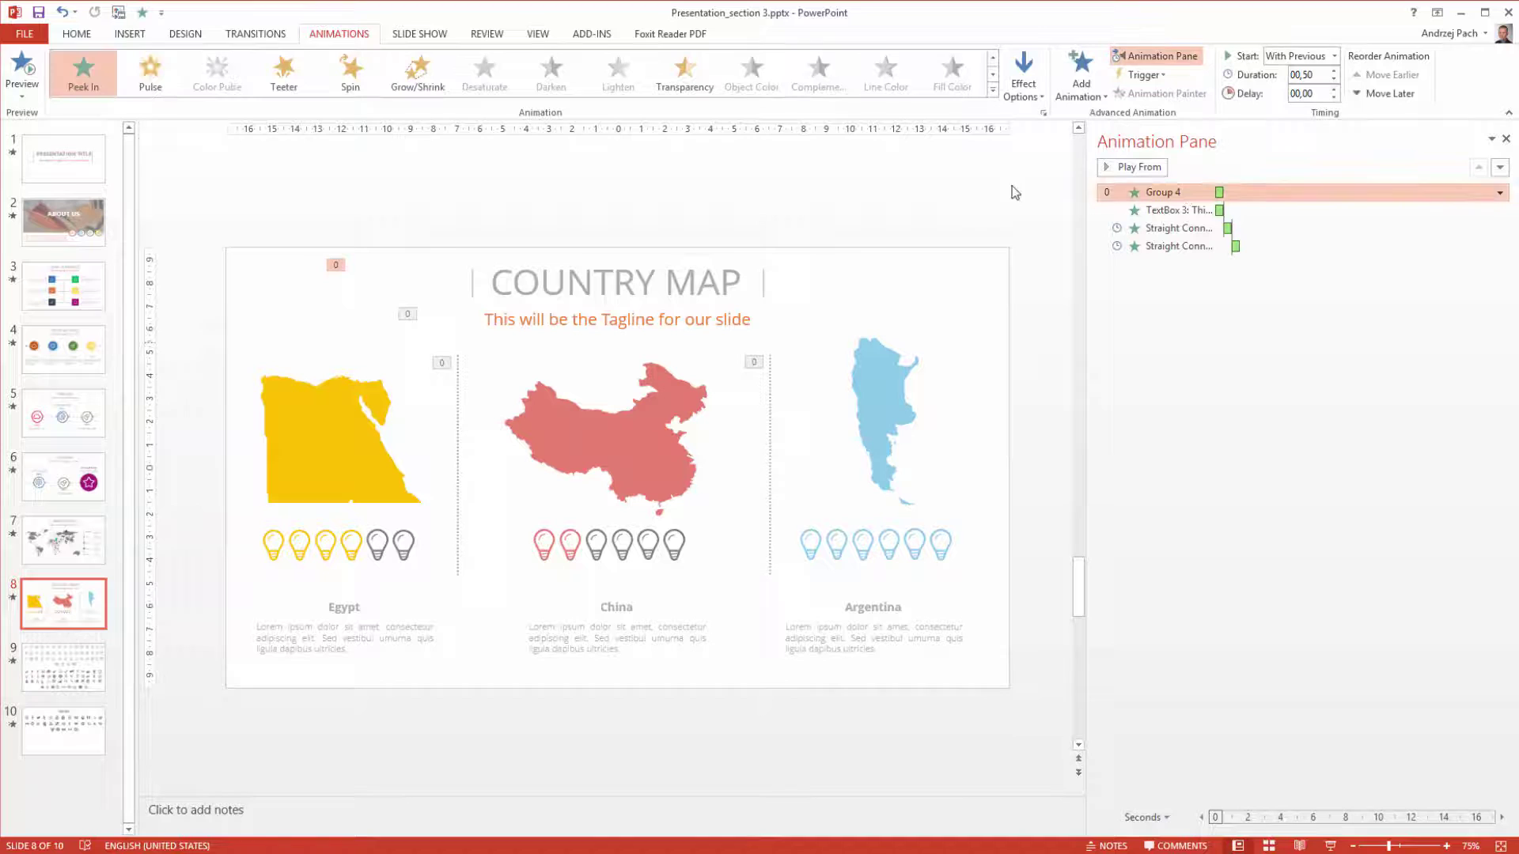
pyautogui.click(1131, 166)
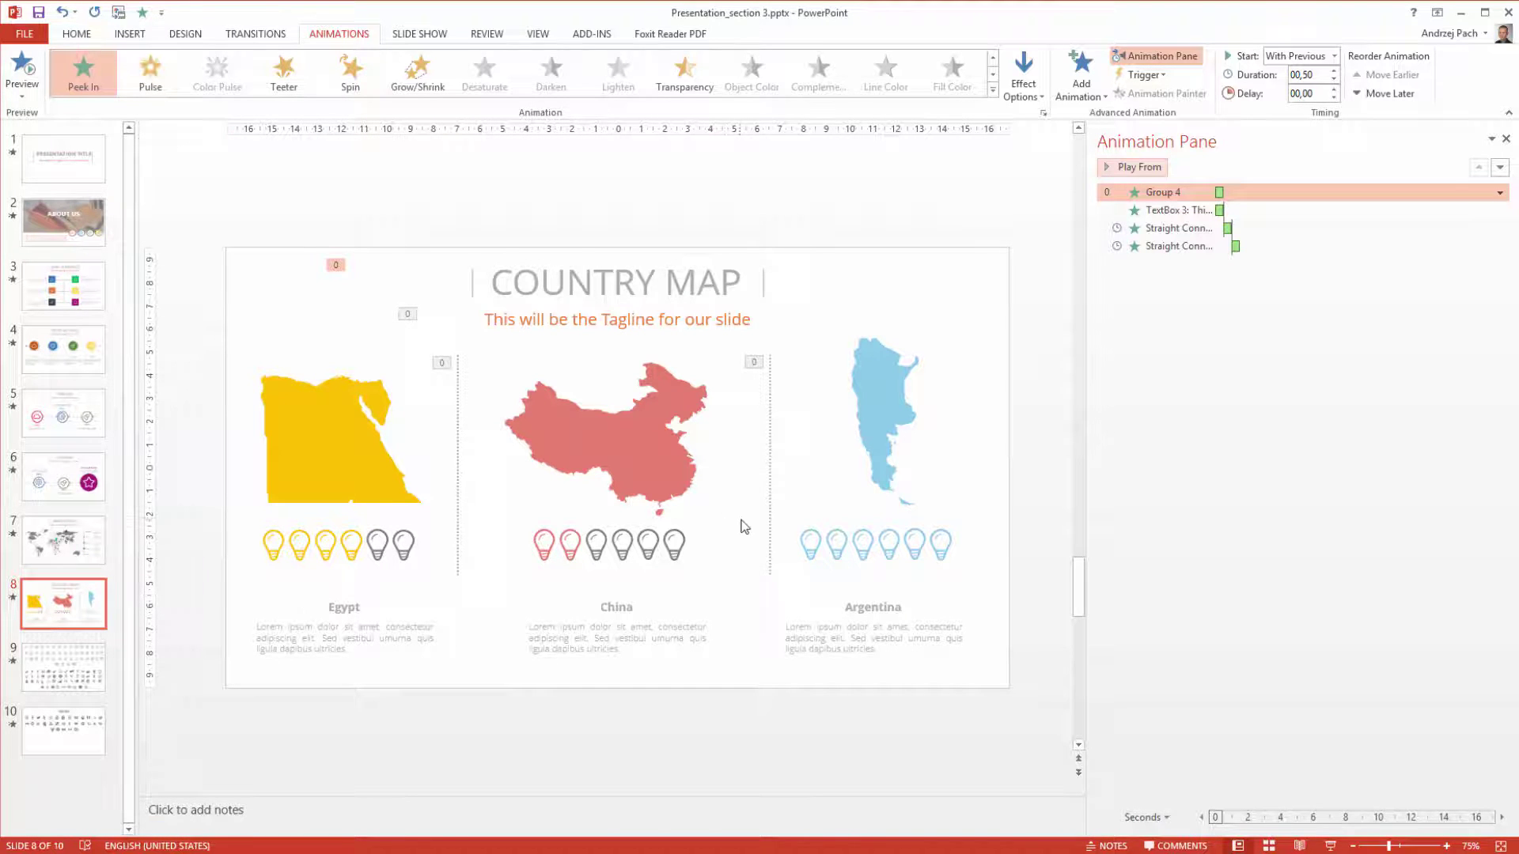
# Duplicate the bulb row and place a copy as a second row under each country's bulbs.
pyautogui.moveTo(742, 518); pyautogui.dragTo(477, 578)
pyautogui.rightClick(539, 553)
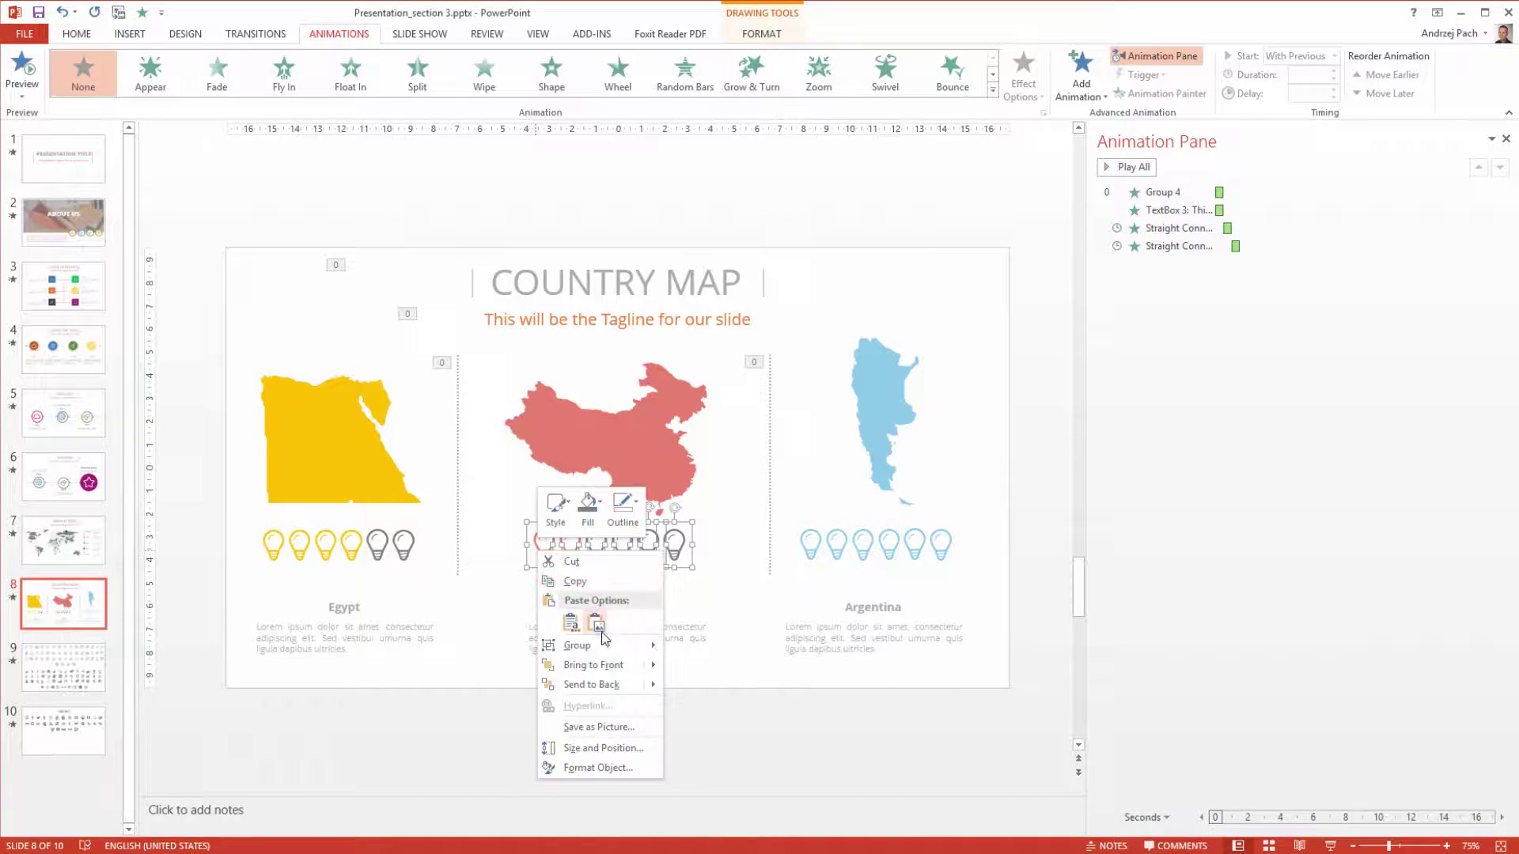
pyautogui.click(698, 646)
pyautogui.hotkey('ctrl', 'v')
pyautogui.moveTo(902, 574); pyautogui.dragTo(286, 578)
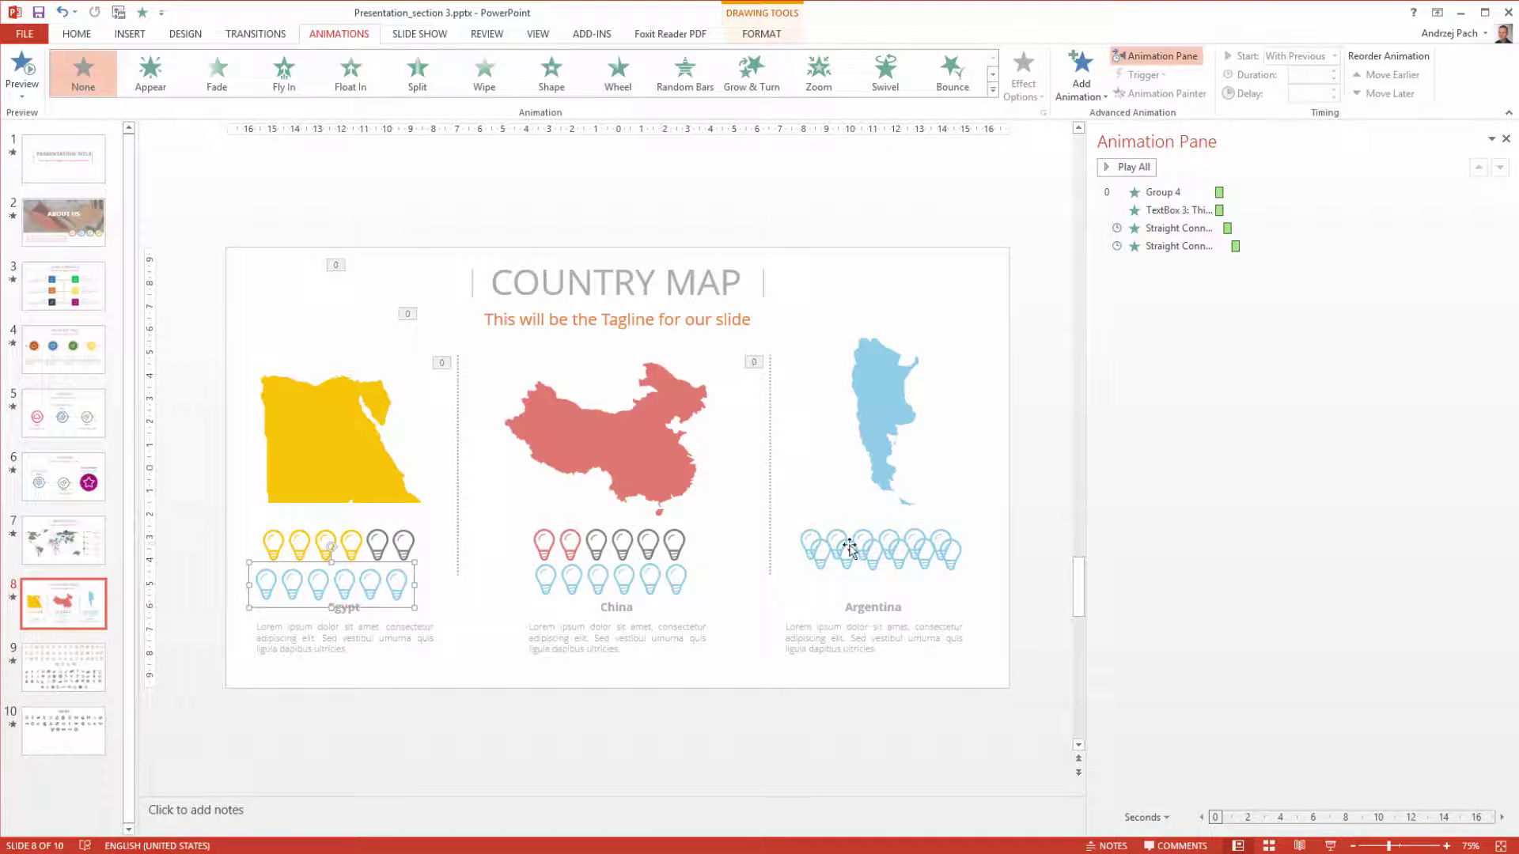
pyautogui.moveTo(849, 548); pyautogui.dragTo(845, 578)
# Fill the three lower bulb rows grey with the eyedropper.
pyautogui.keyDown('shift'); pyautogui.click(621, 581); pyautogui.keyUp('shift')
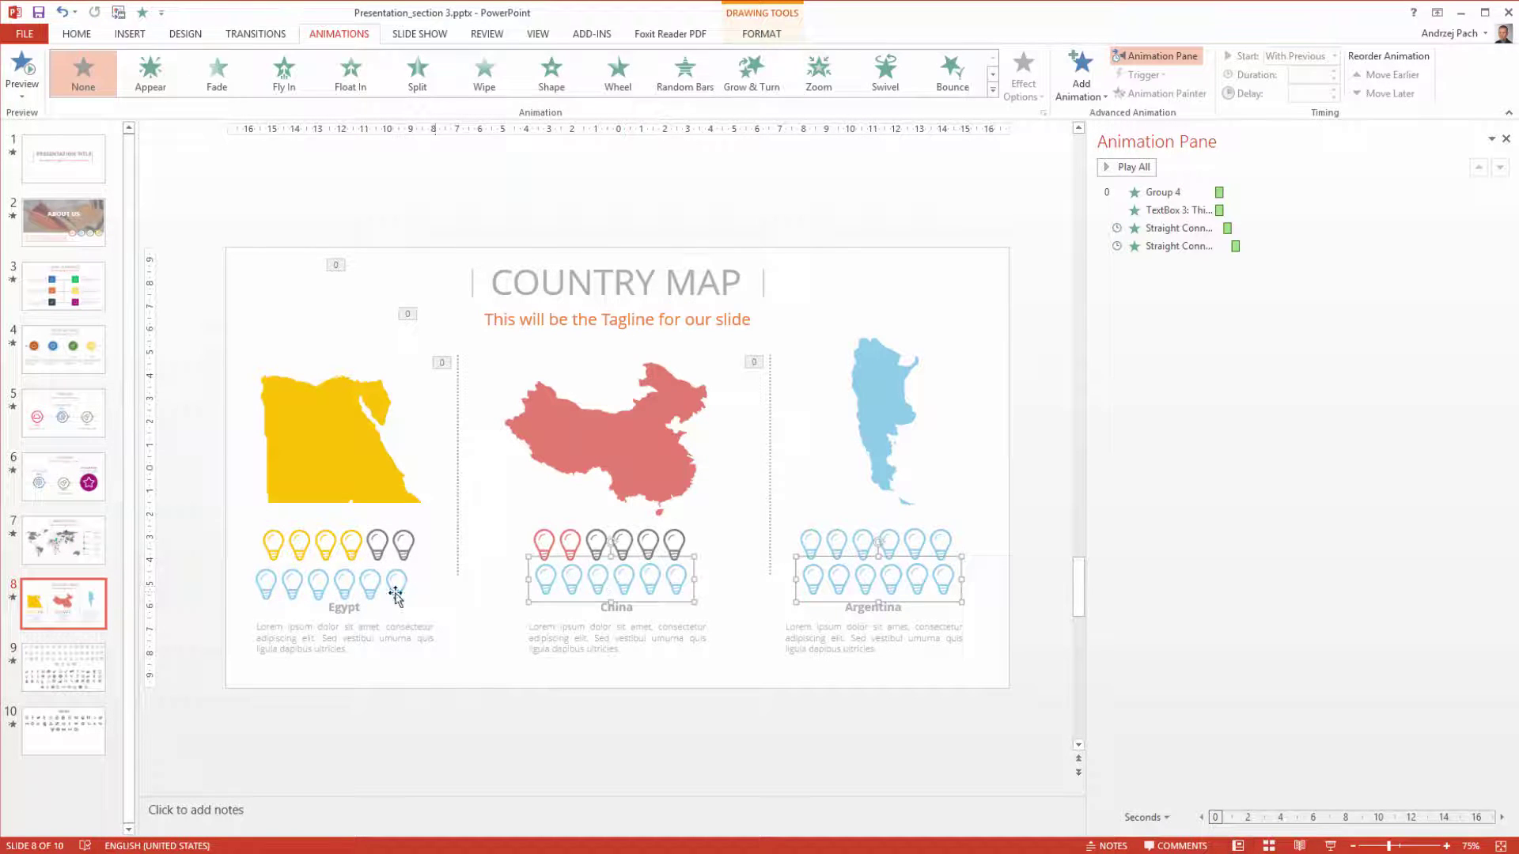
pyautogui.keyDown('shift'); pyautogui.click(396, 595); pyautogui.keyUp('shift')
pyautogui.click(757, 21)
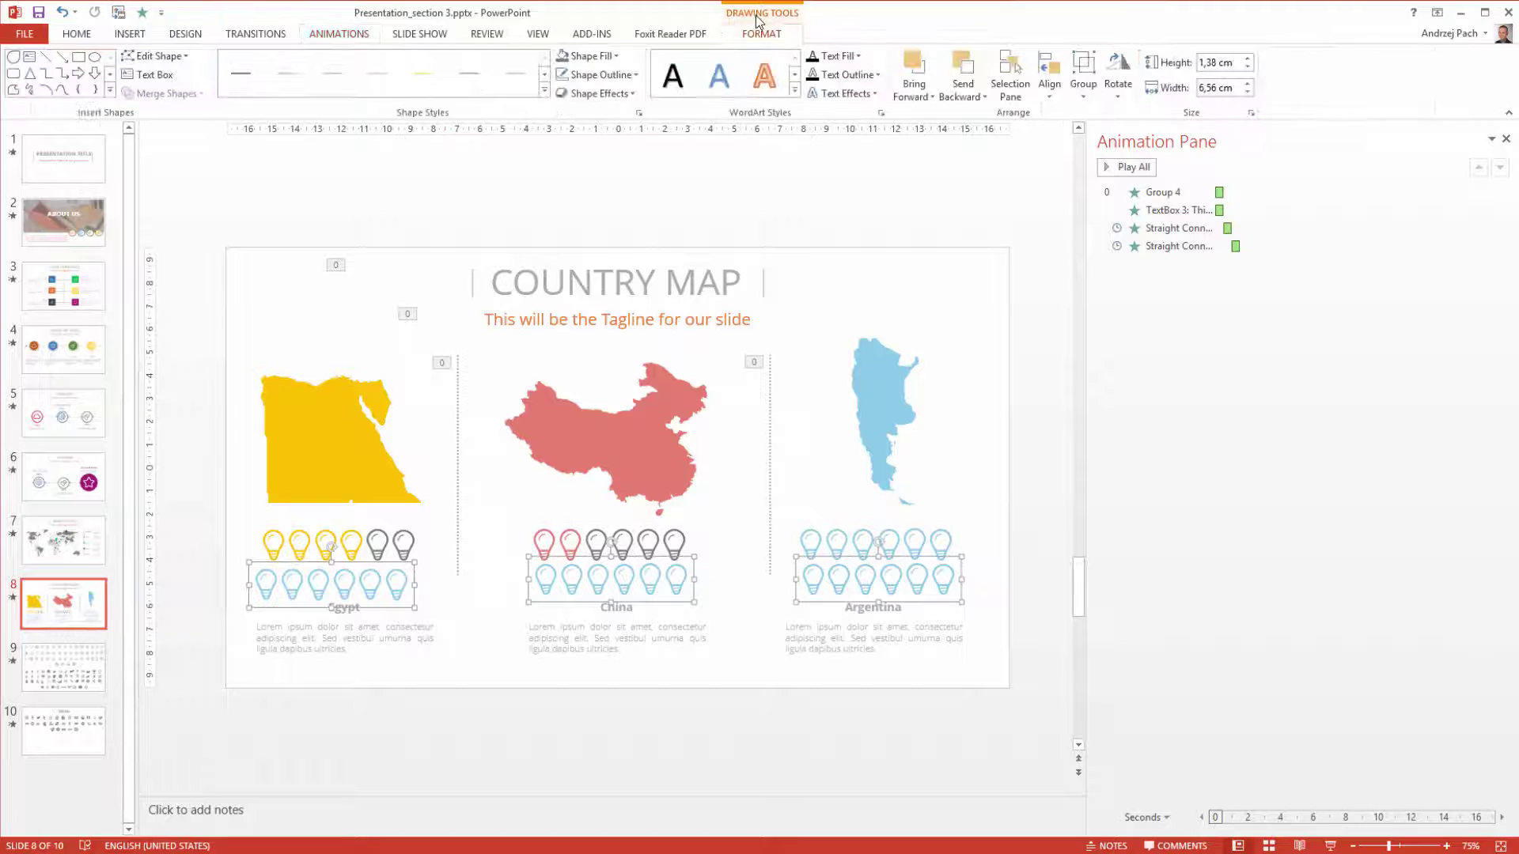
pyautogui.click(592, 57)
pyautogui.click(605, 273)
pyautogui.click(408, 544)
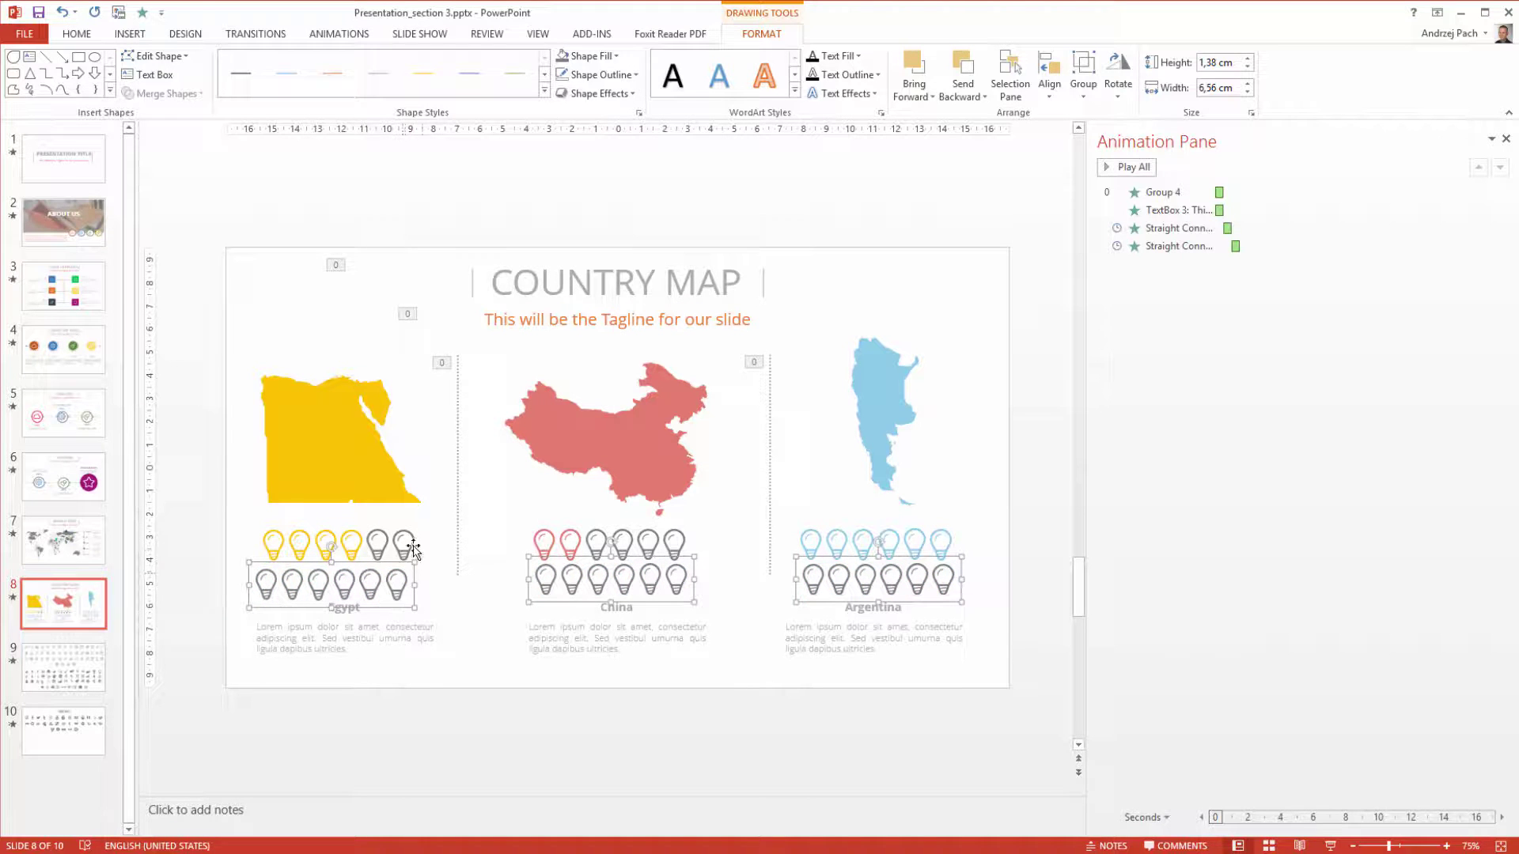
pyautogui.click(434, 587)
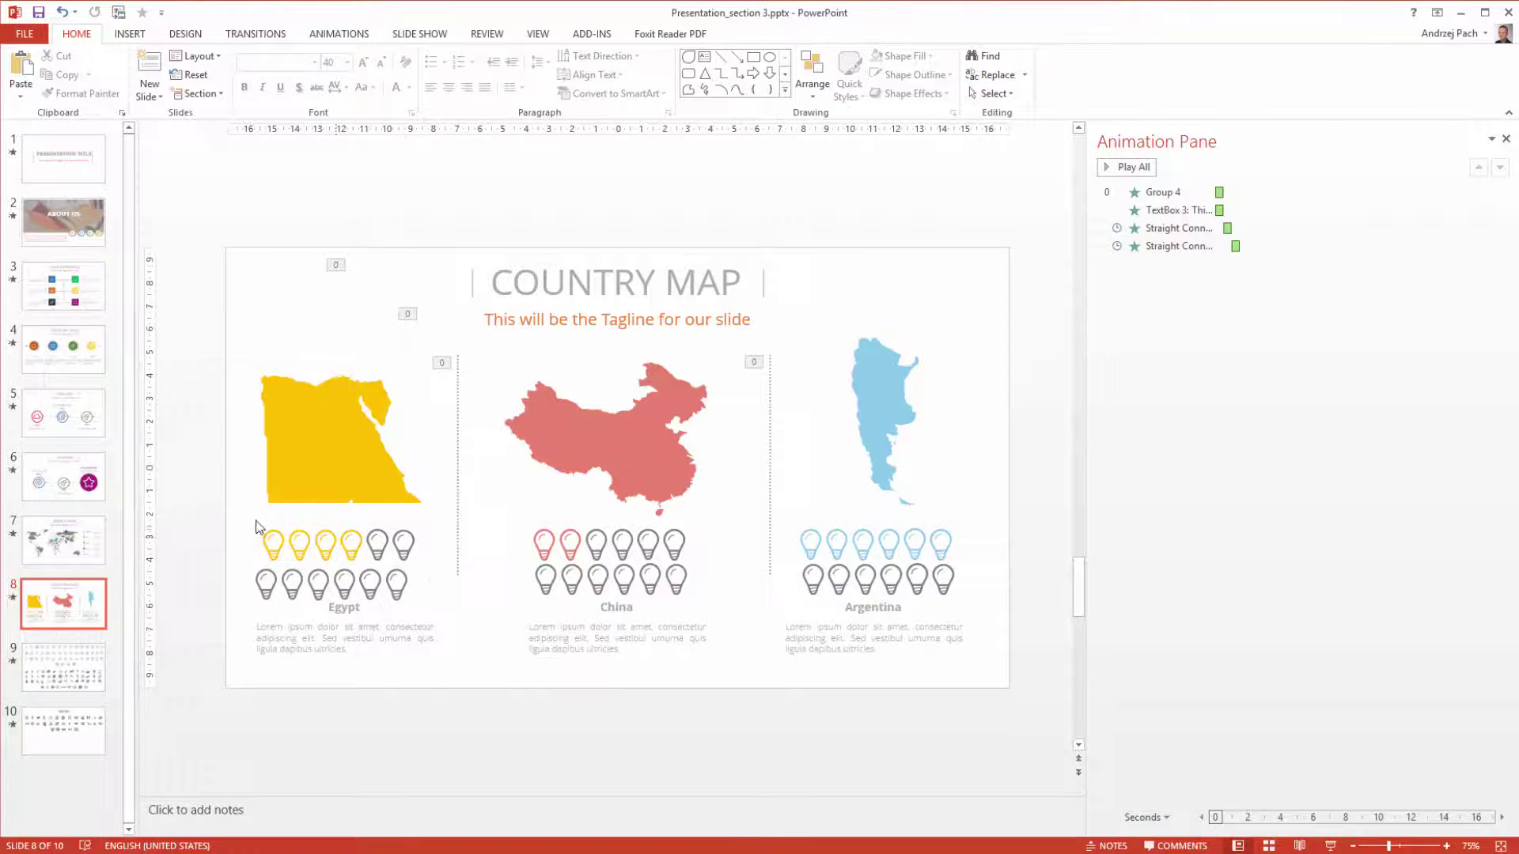
# Apply a Wipe entrance animation to Egypt's, China's and Argentina's coloured bulb rows.
pyautogui.click(324, 545)
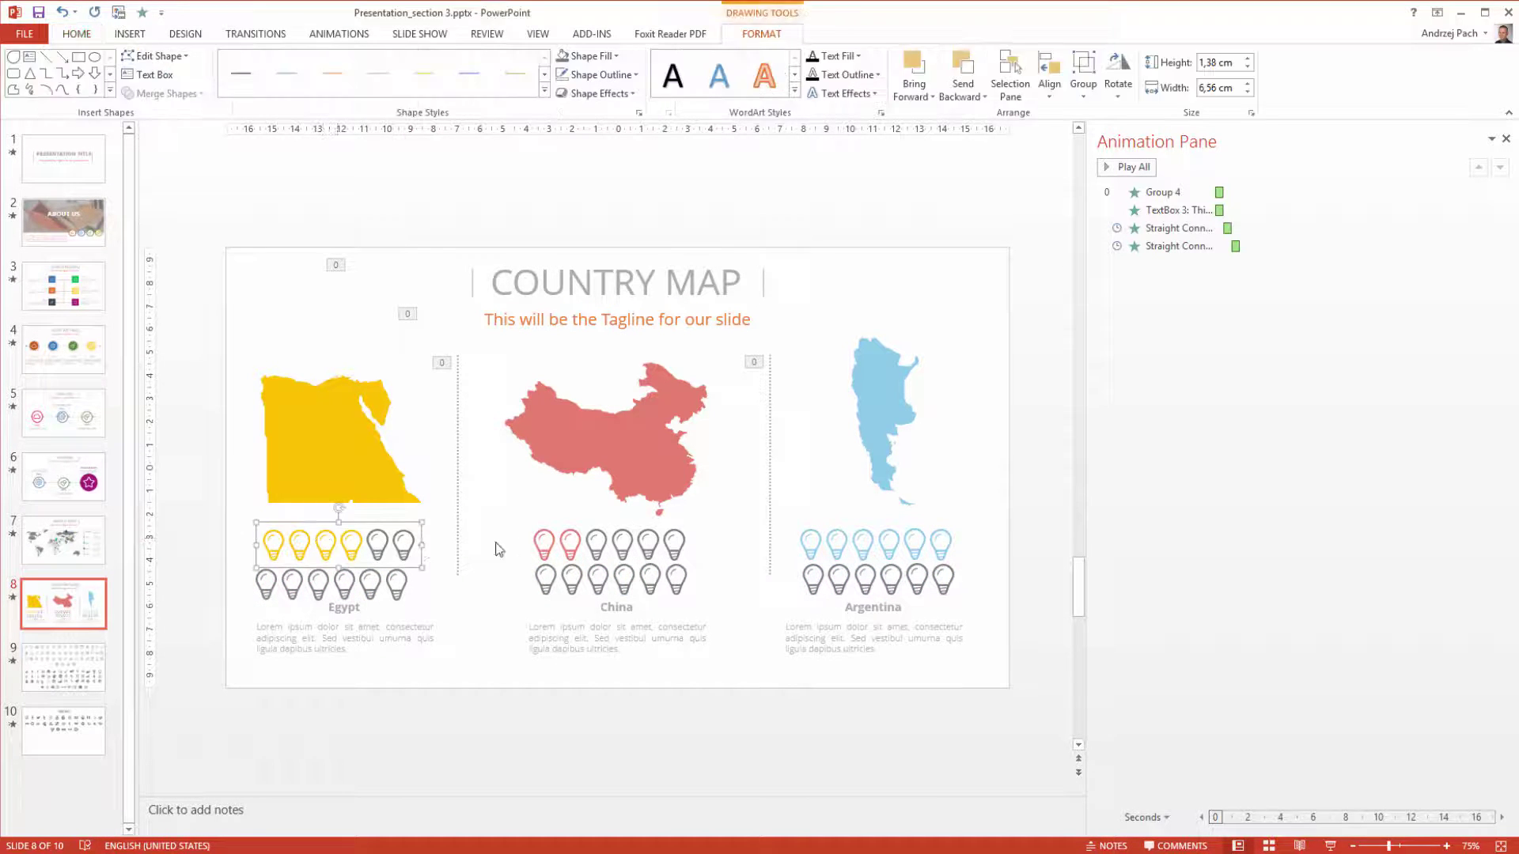
pyautogui.keyDown('shift'); pyautogui.click(599, 542); pyautogui.keyUp('shift')
pyautogui.keyDown('shift'); pyautogui.click(887, 540); pyautogui.keyUp('shift')
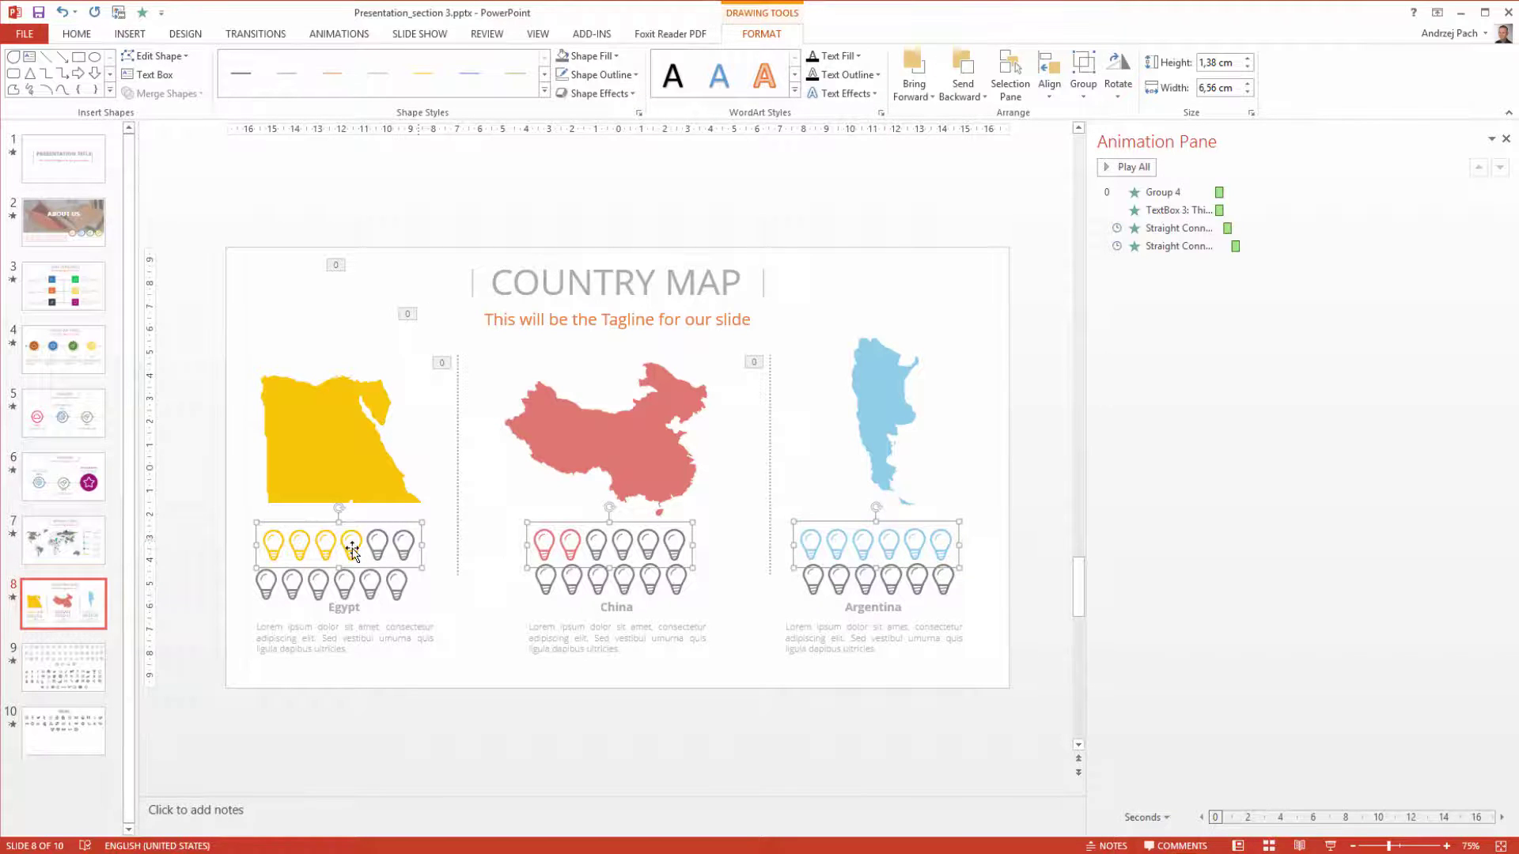
pyautogui.click(338, 33)
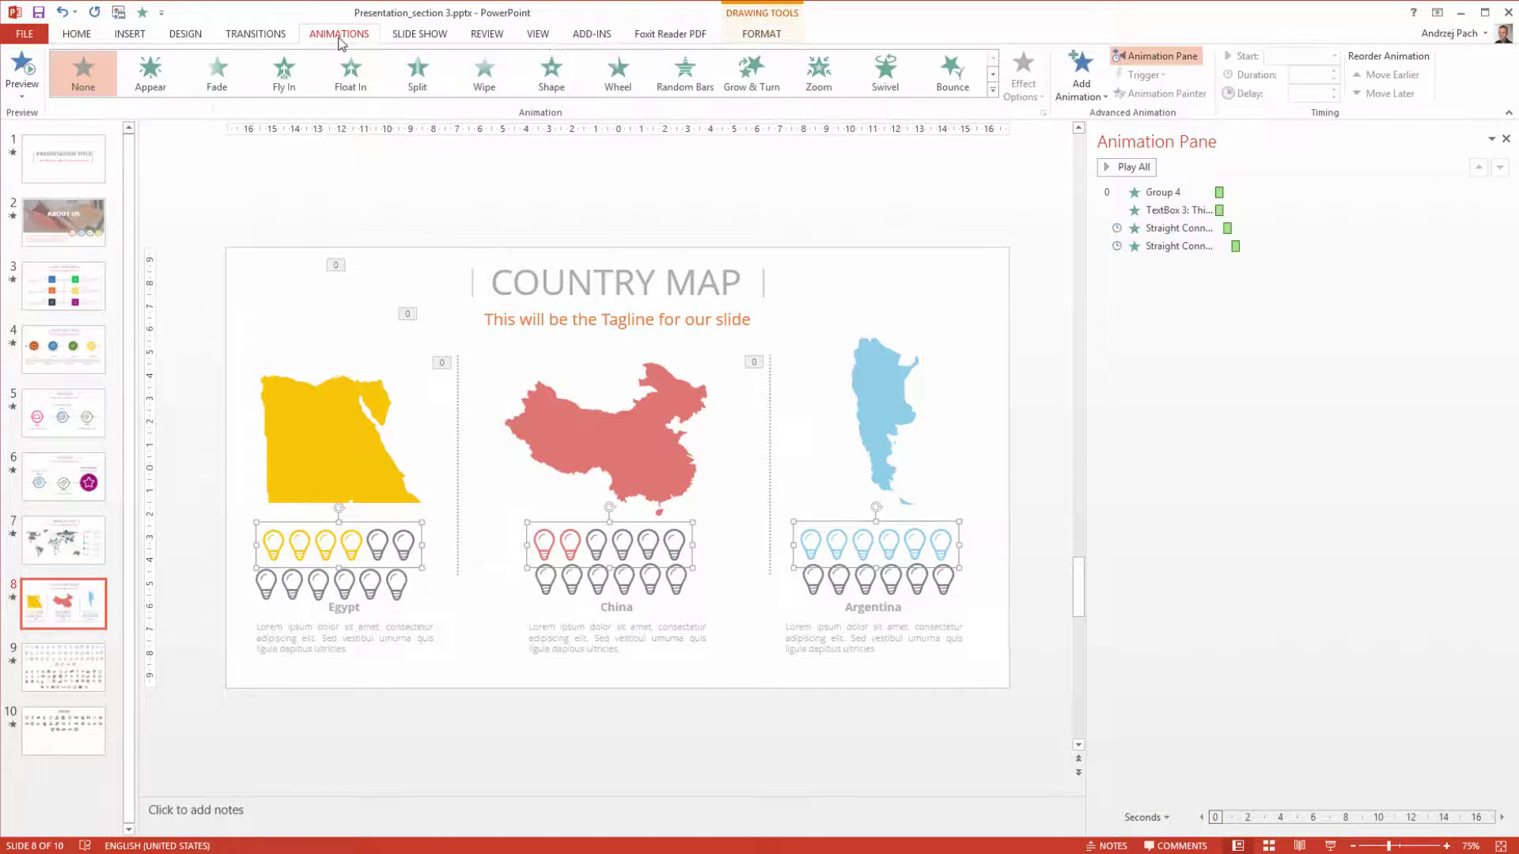
pyautogui.click(480, 88)
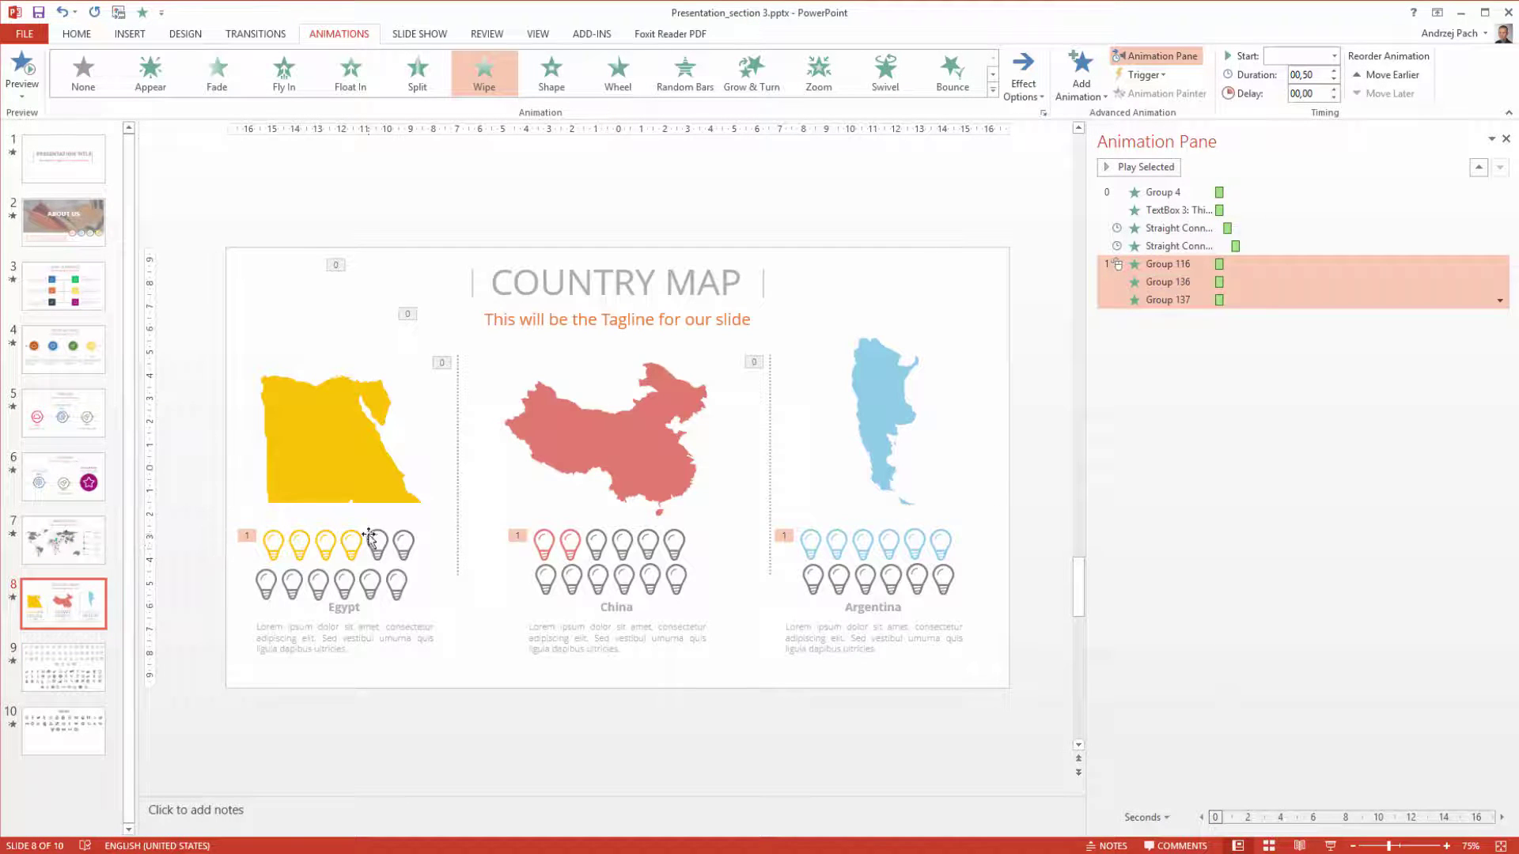
# Set China's and Argentina's bulb animations to start On Click, as clicks 2 and 3.
pyautogui.click(1168, 282)
pyautogui.click(1500, 283)
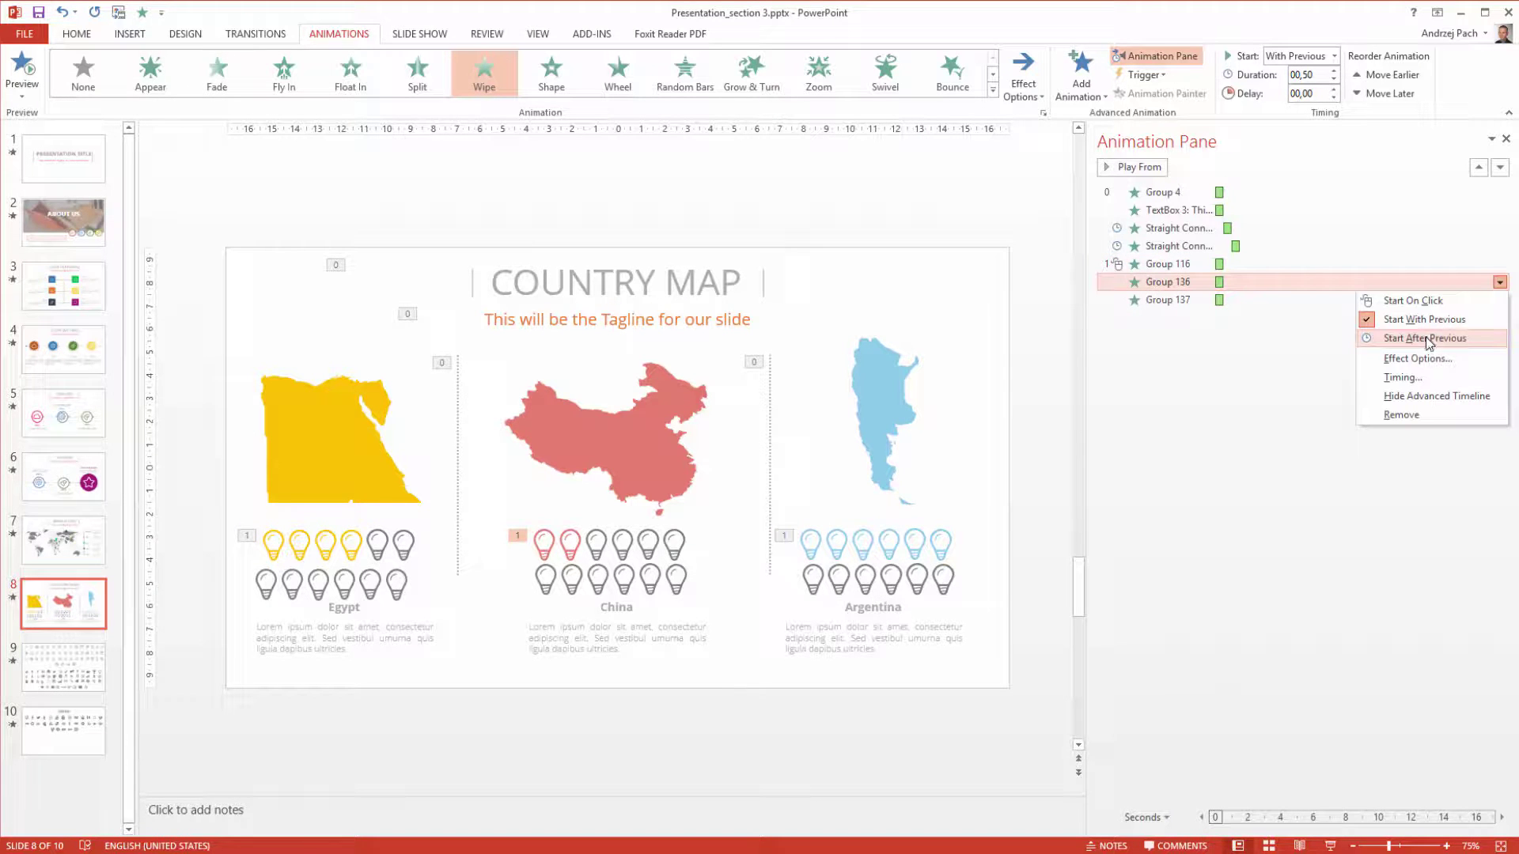
pyautogui.click(1413, 301)
pyautogui.click(1200, 300)
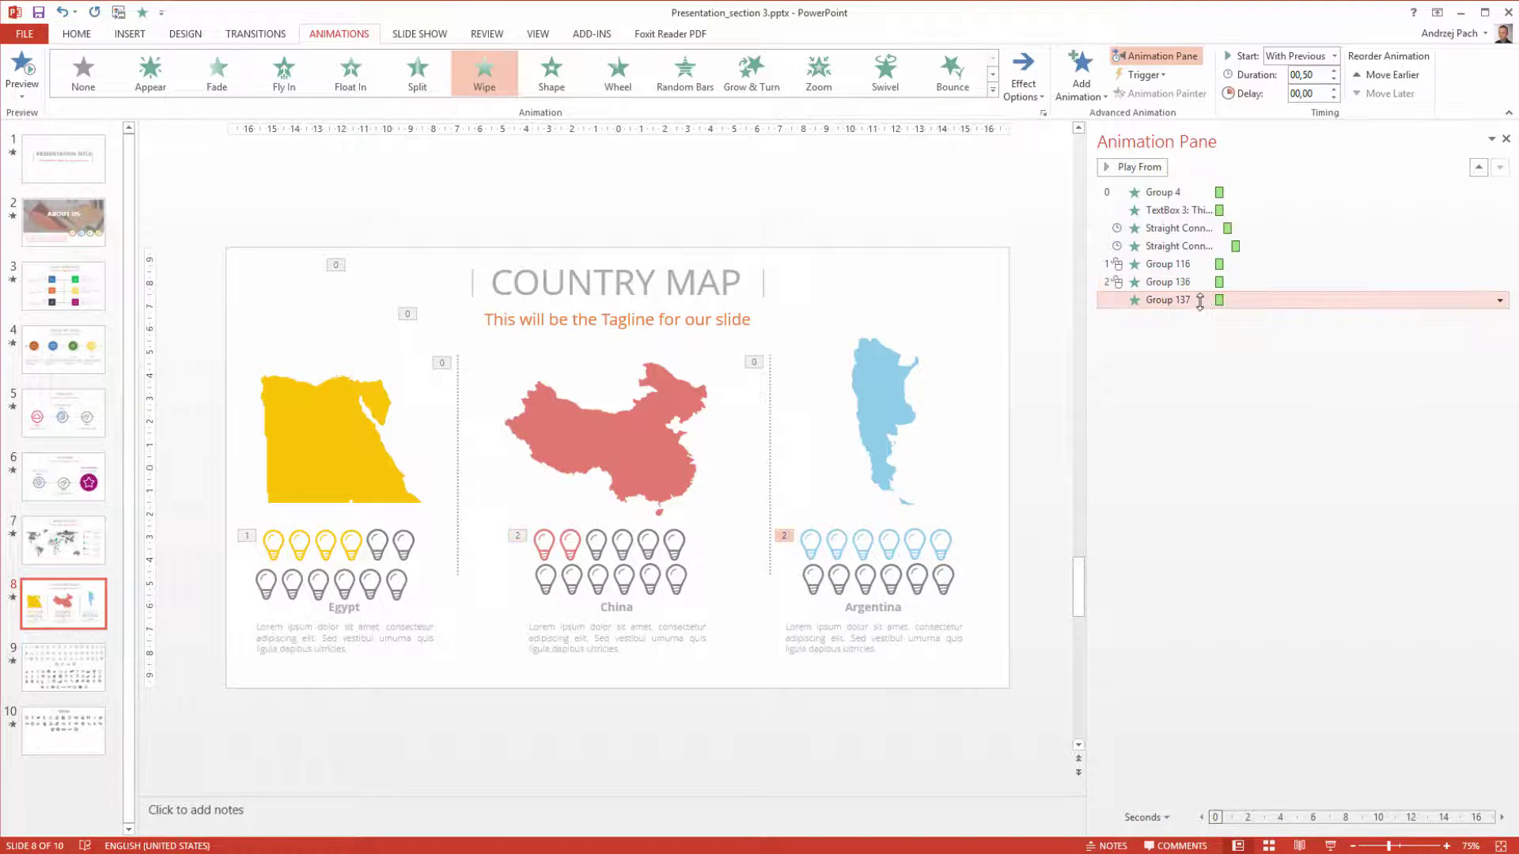
pyautogui.rightClick(1356, 304)
pyautogui.click(1377, 317)
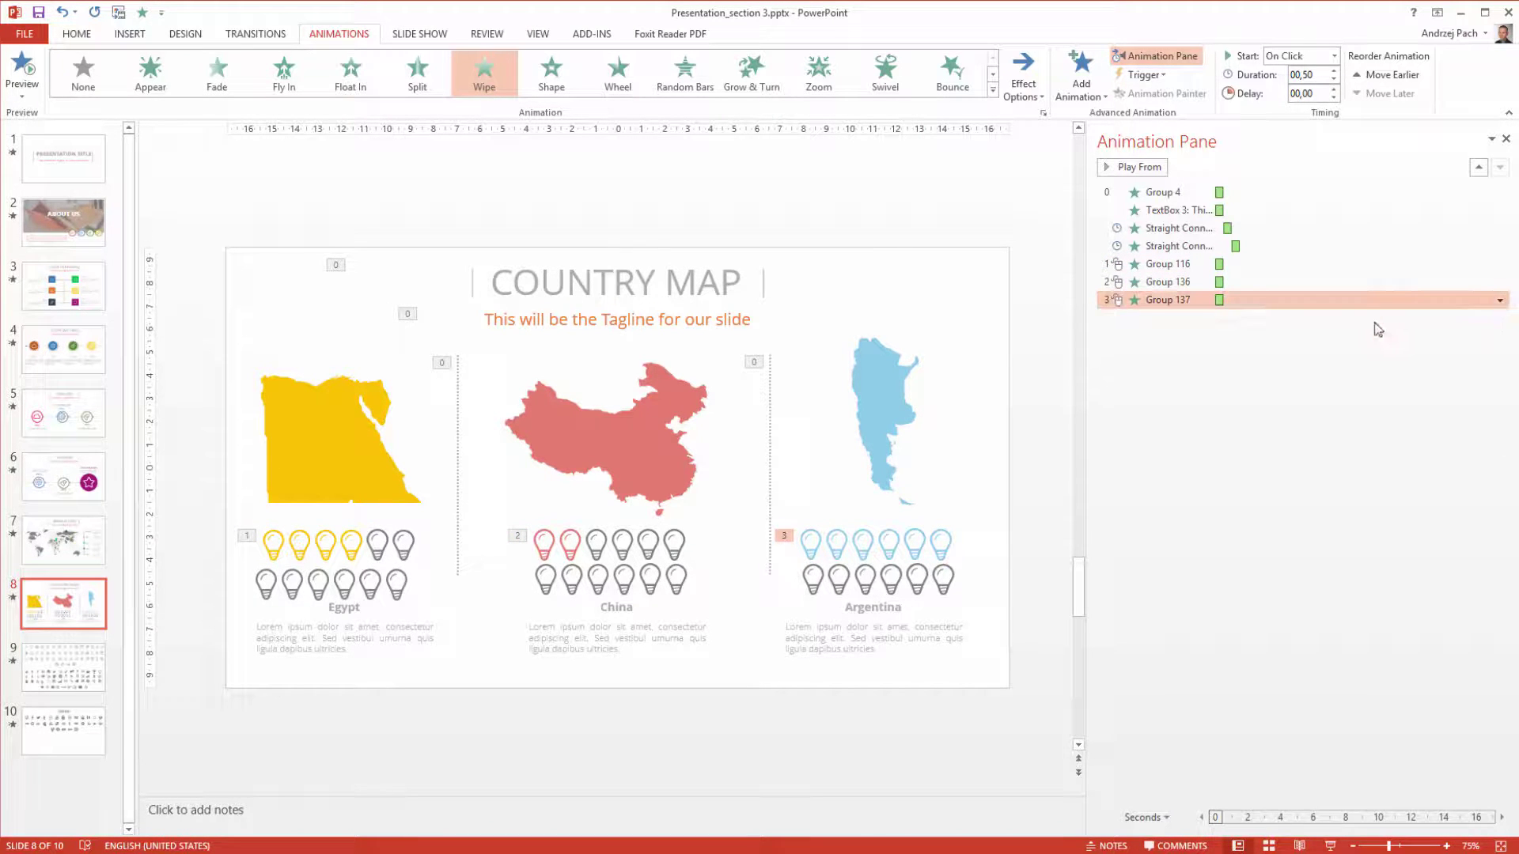
pyautogui.click(315, 557)
# Select Egypt's, China's and Argentina's coloured bulb rows again.
pyautogui.click(340, 554)
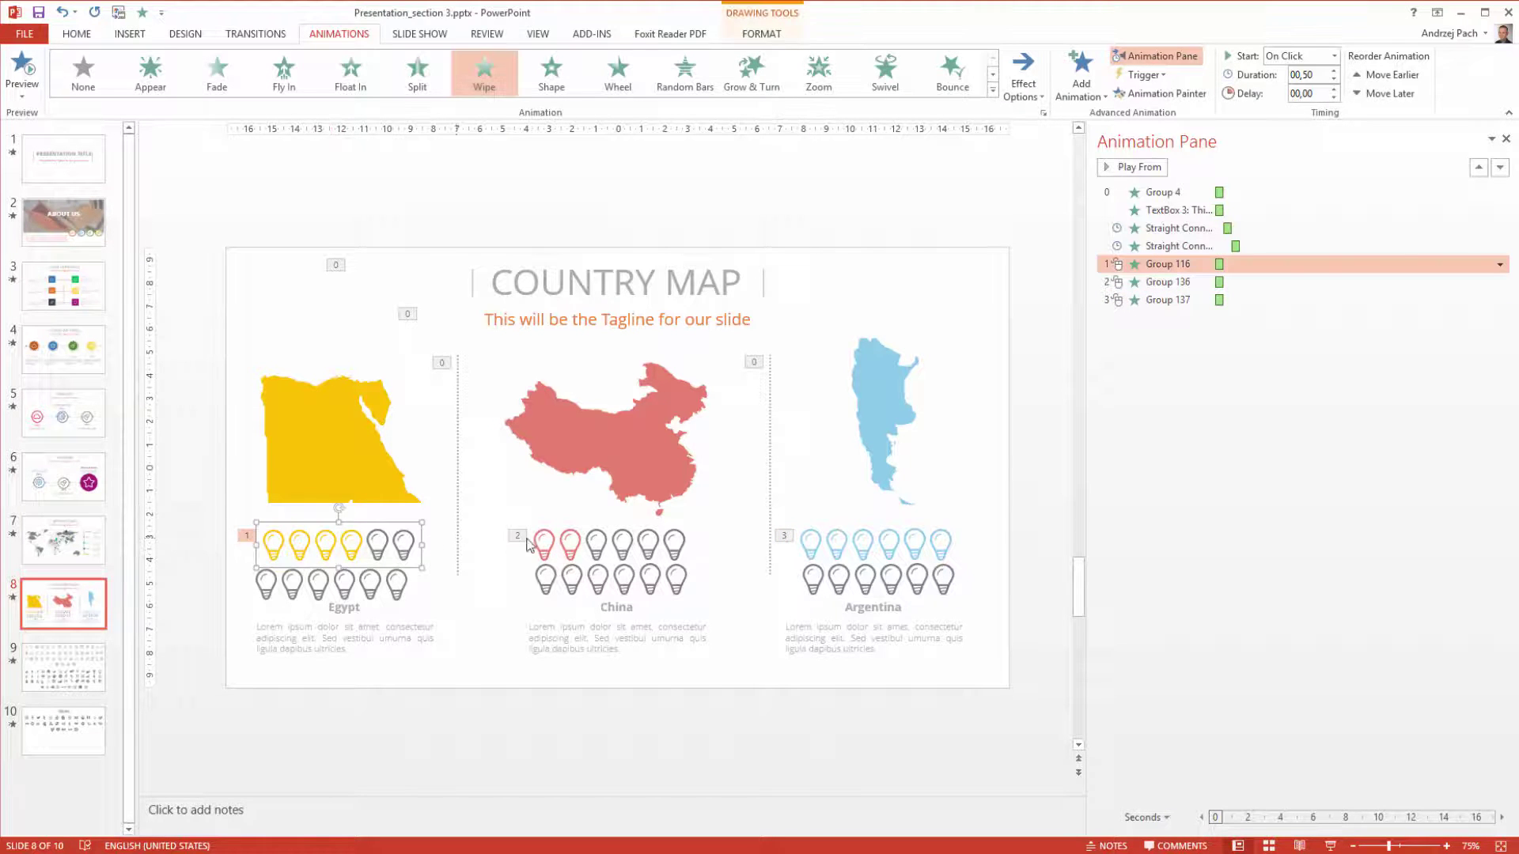
pyautogui.click(564, 546)
pyautogui.click(860, 546)
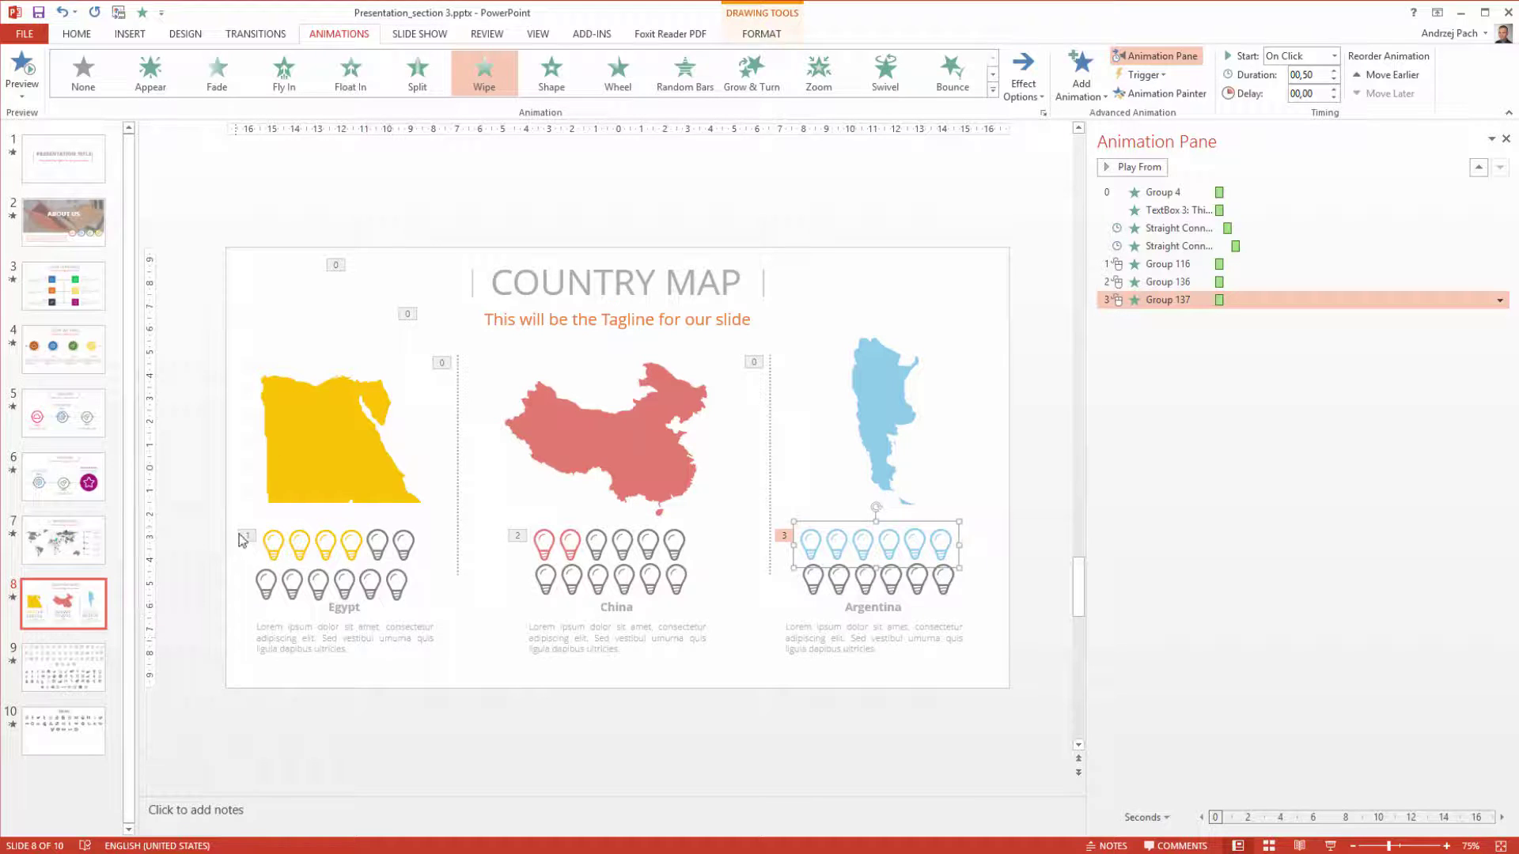
# Give the three country captions a Fade entrance starting With Previous.
pyautogui.click(363, 631)
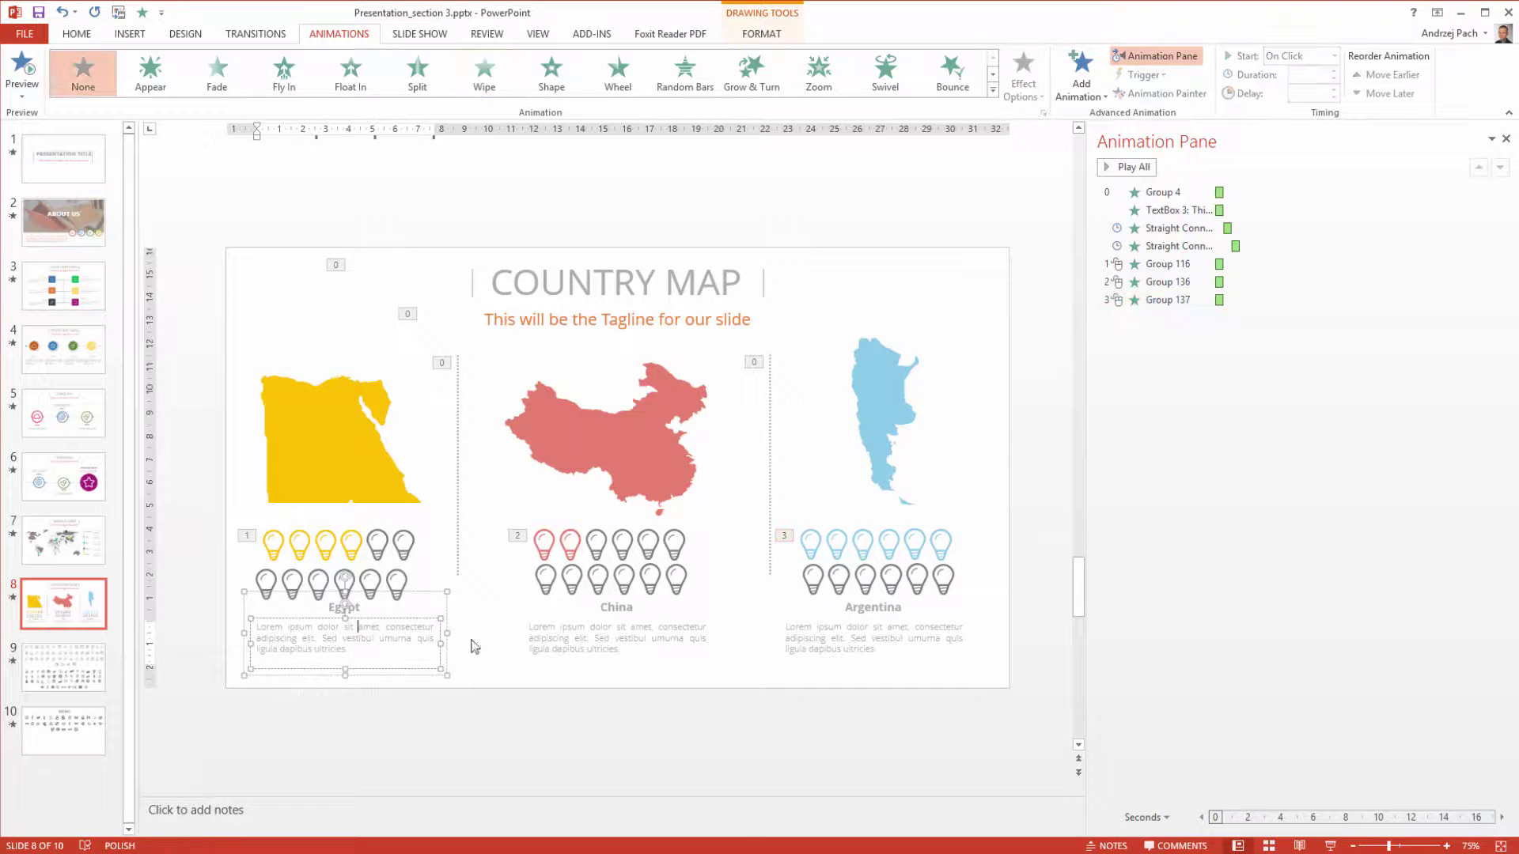
pyautogui.keyDown('shift'); pyautogui.click(663, 644); pyautogui.keyUp('shift')
pyautogui.keyDown('shift'); pyautogui.click(870, 639); pyautogui.keyUp('shift')
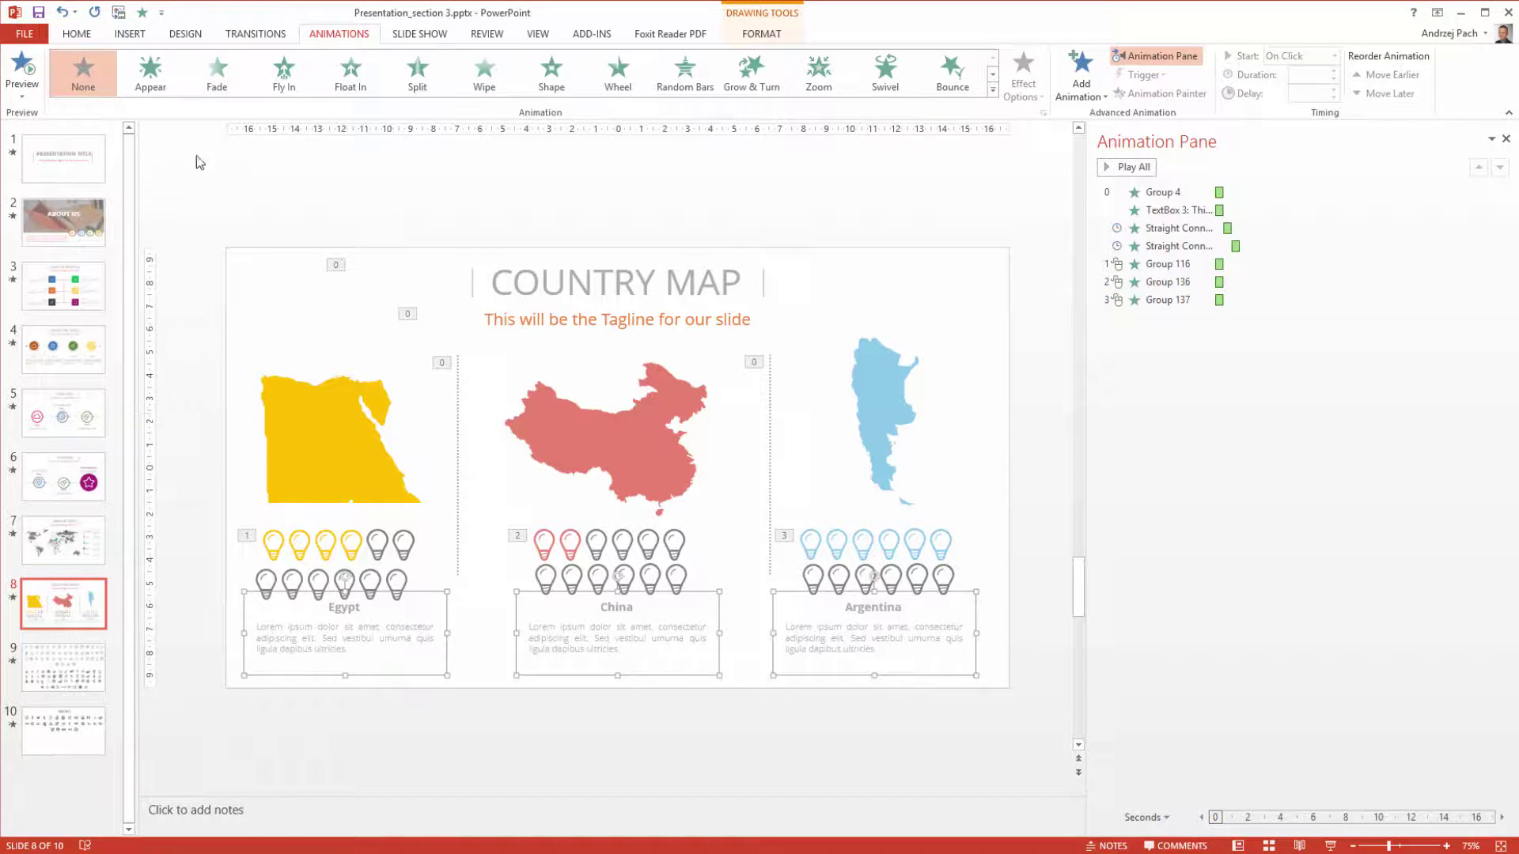
pyautogui.click(214, 79)
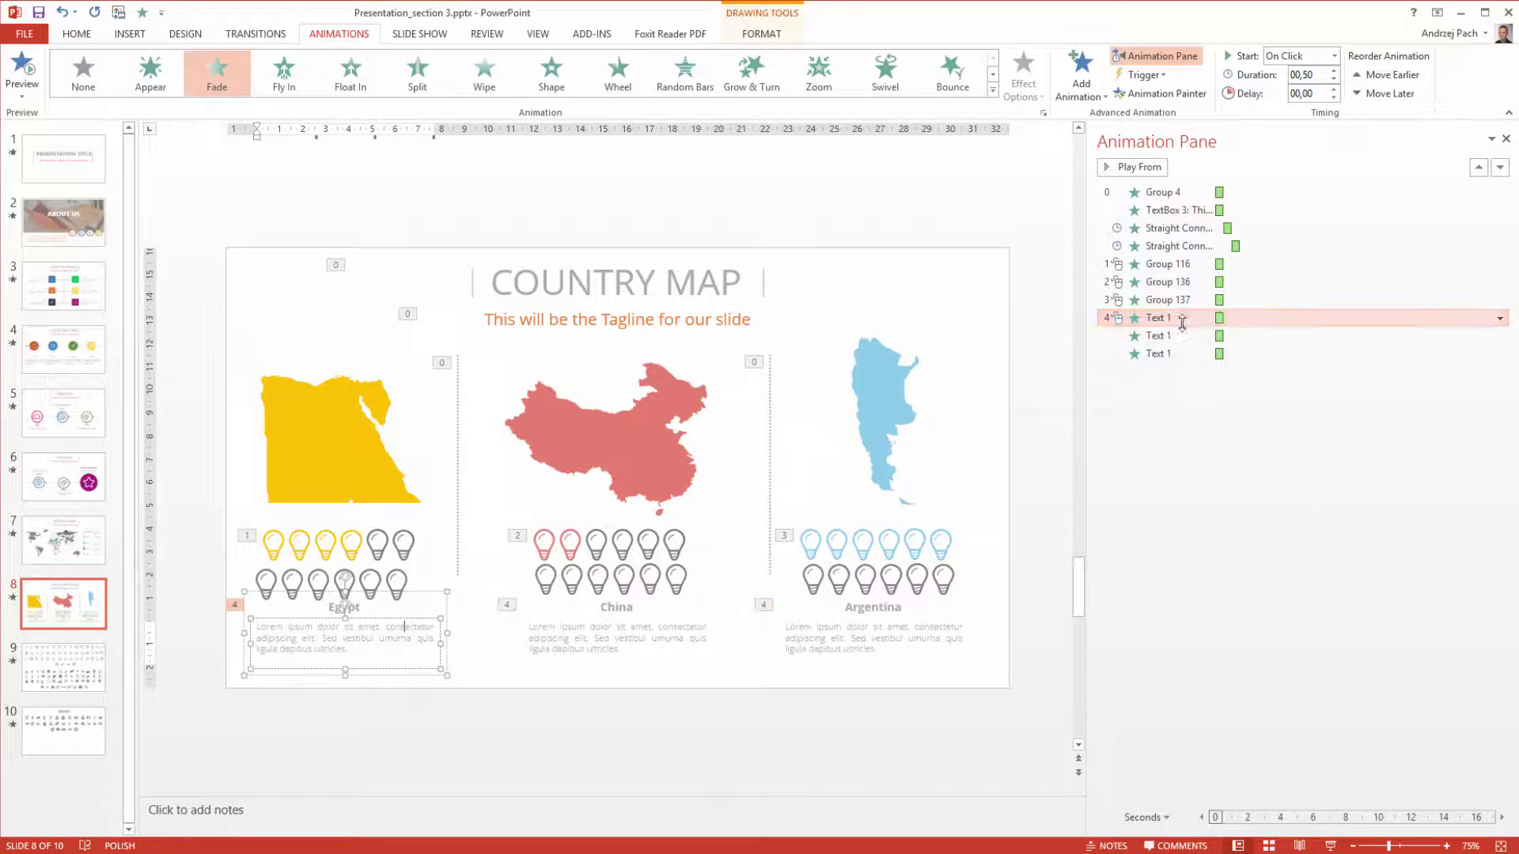
pyautogui.click(1500, 318)
pyautogui.click(1400, 357)
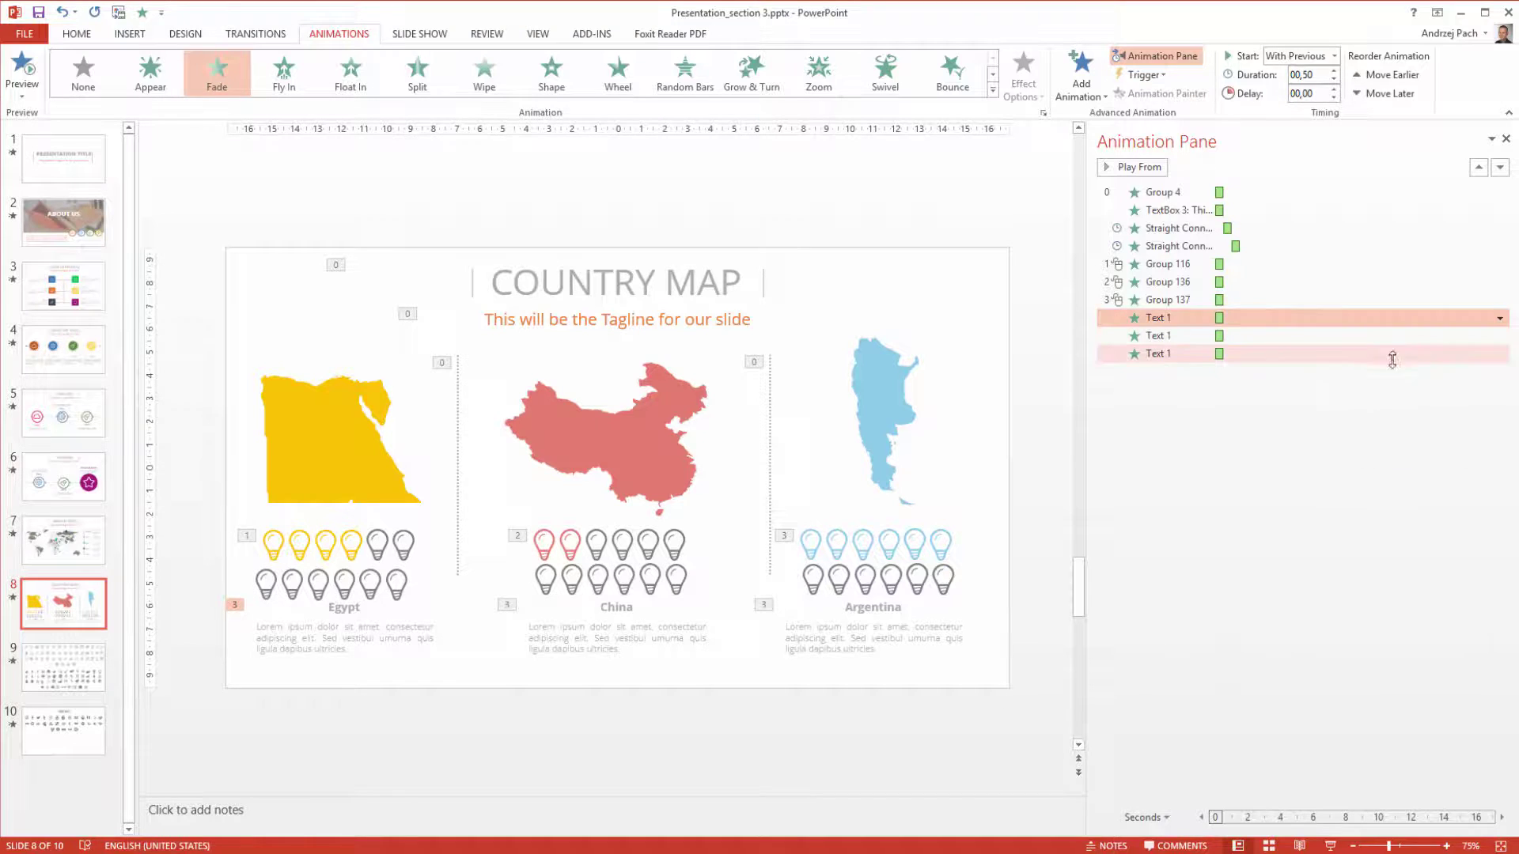
# Reorder the caption animations so each follows its country's bulb row.
pyautogui.moveTo(1156, 323)
pyautogui.mouseDown()
pyautogui.moveTo(1177, 277)
pyautogui.moveTo(1181, 325)
pyautogui.mouseUp()
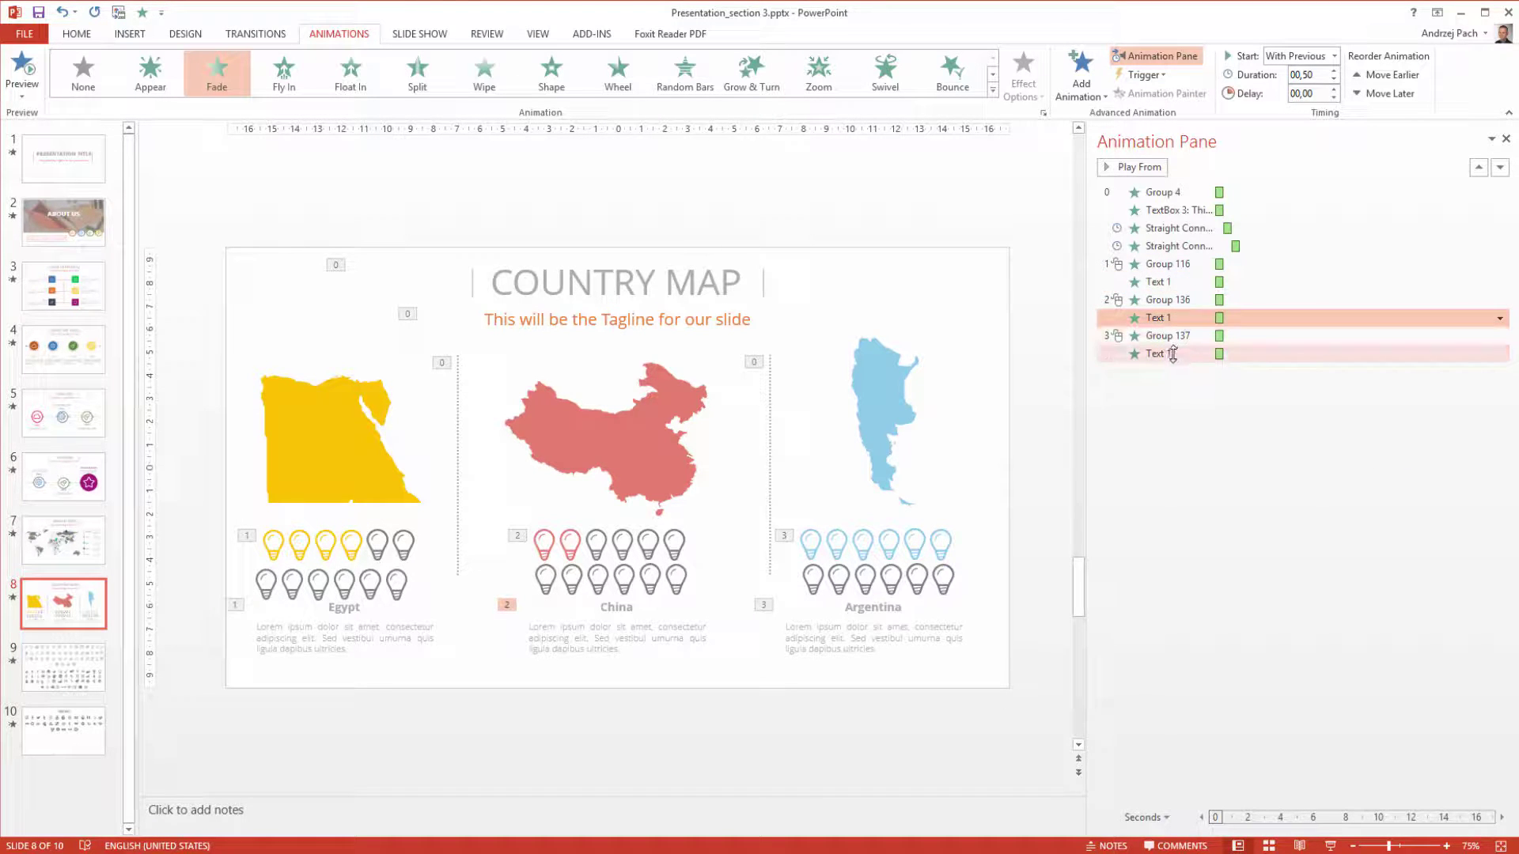
pyautogui.click(297, 545)
pyautogui.press('Escape')
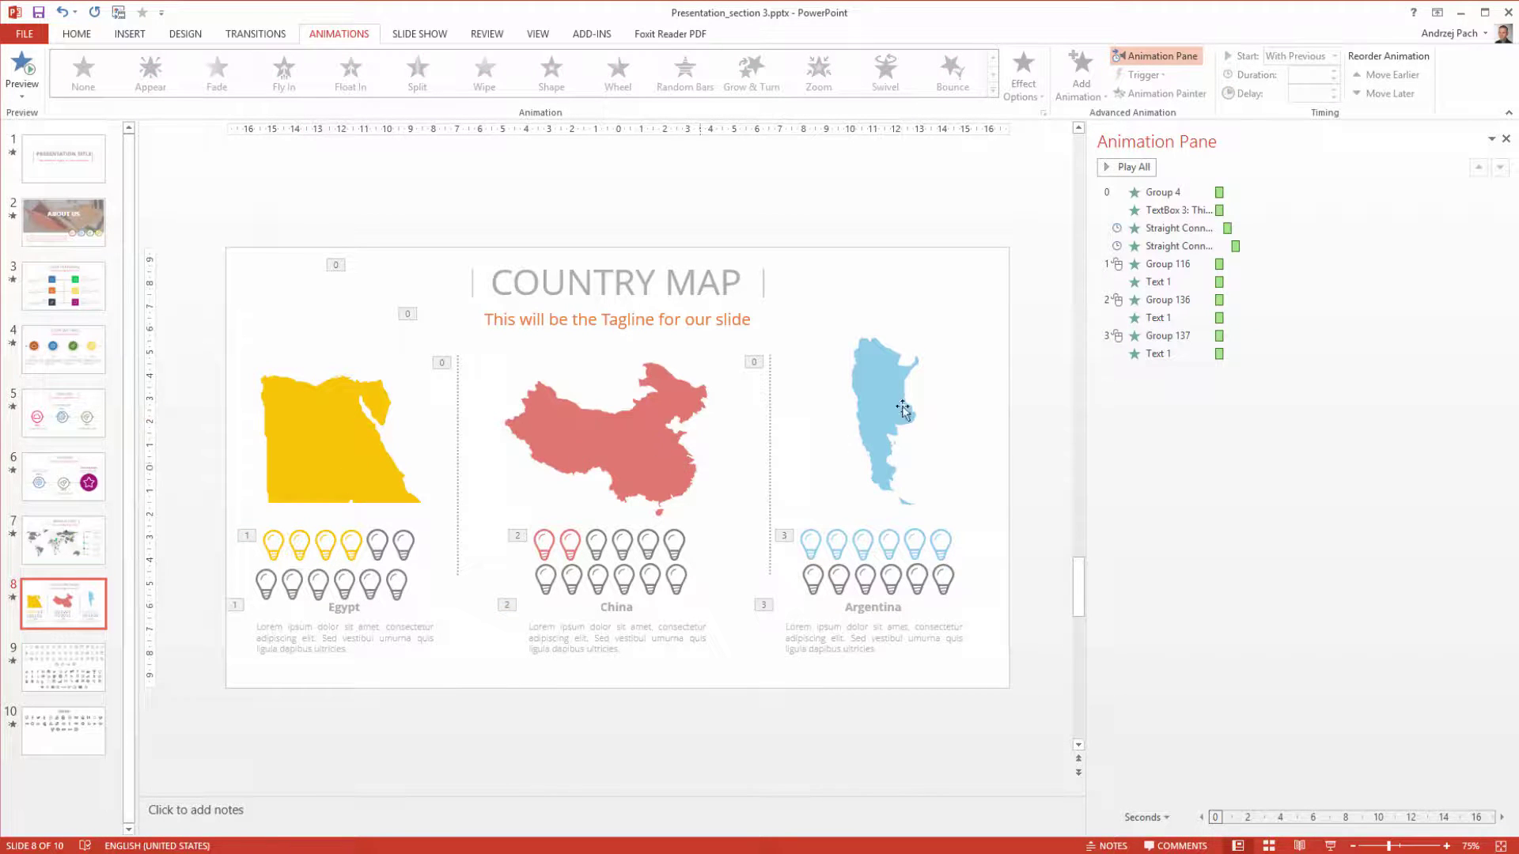
# Preview the slide's animation sequence from the first animation.
pyautogui.click(1159, 192)
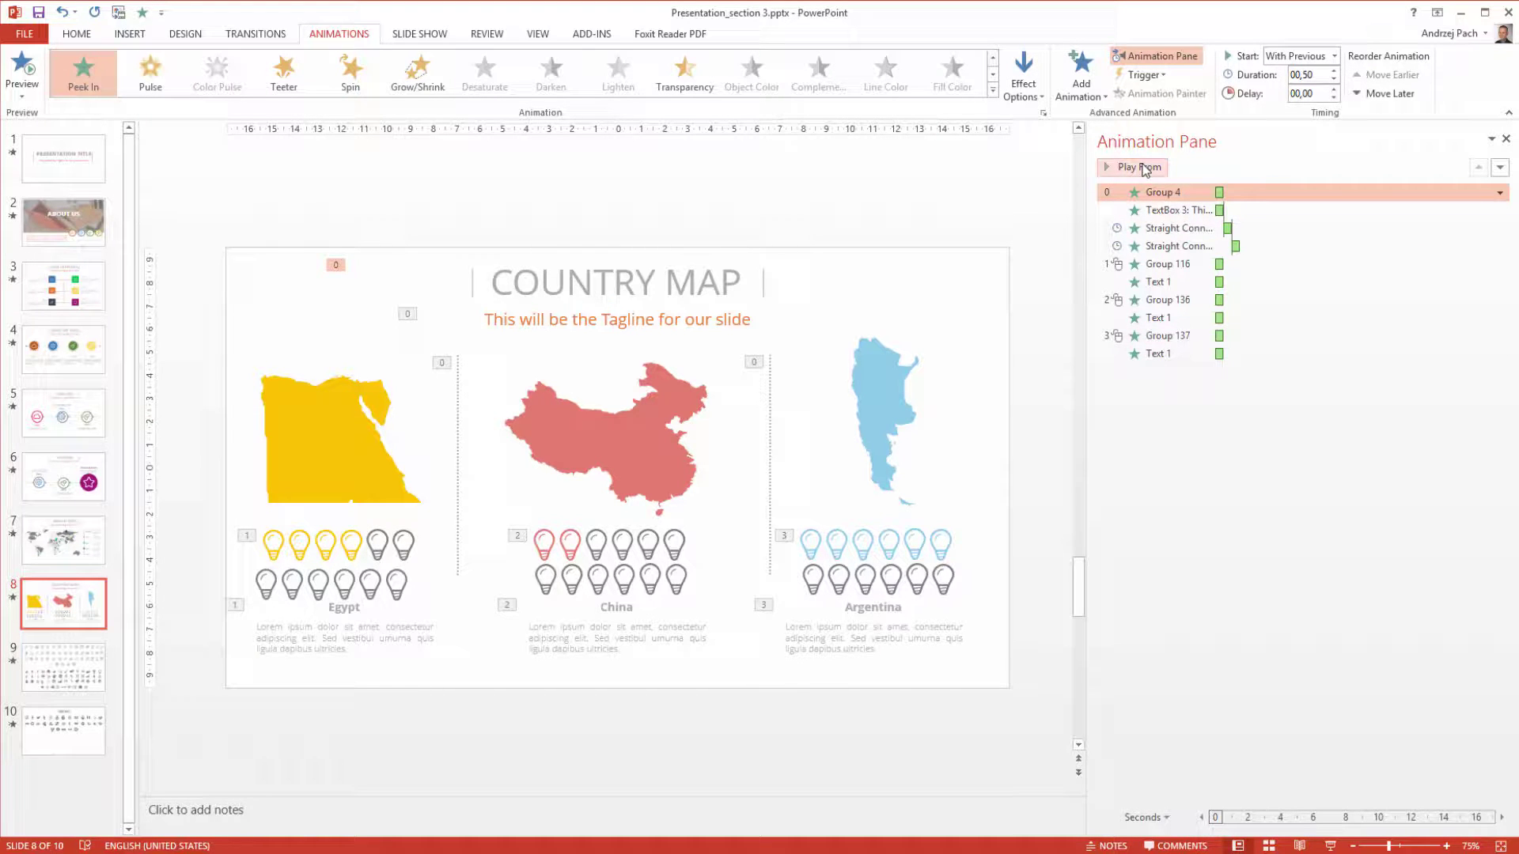
pyautogui.click(1139, 167)
pyautogui.click(1002, 641)
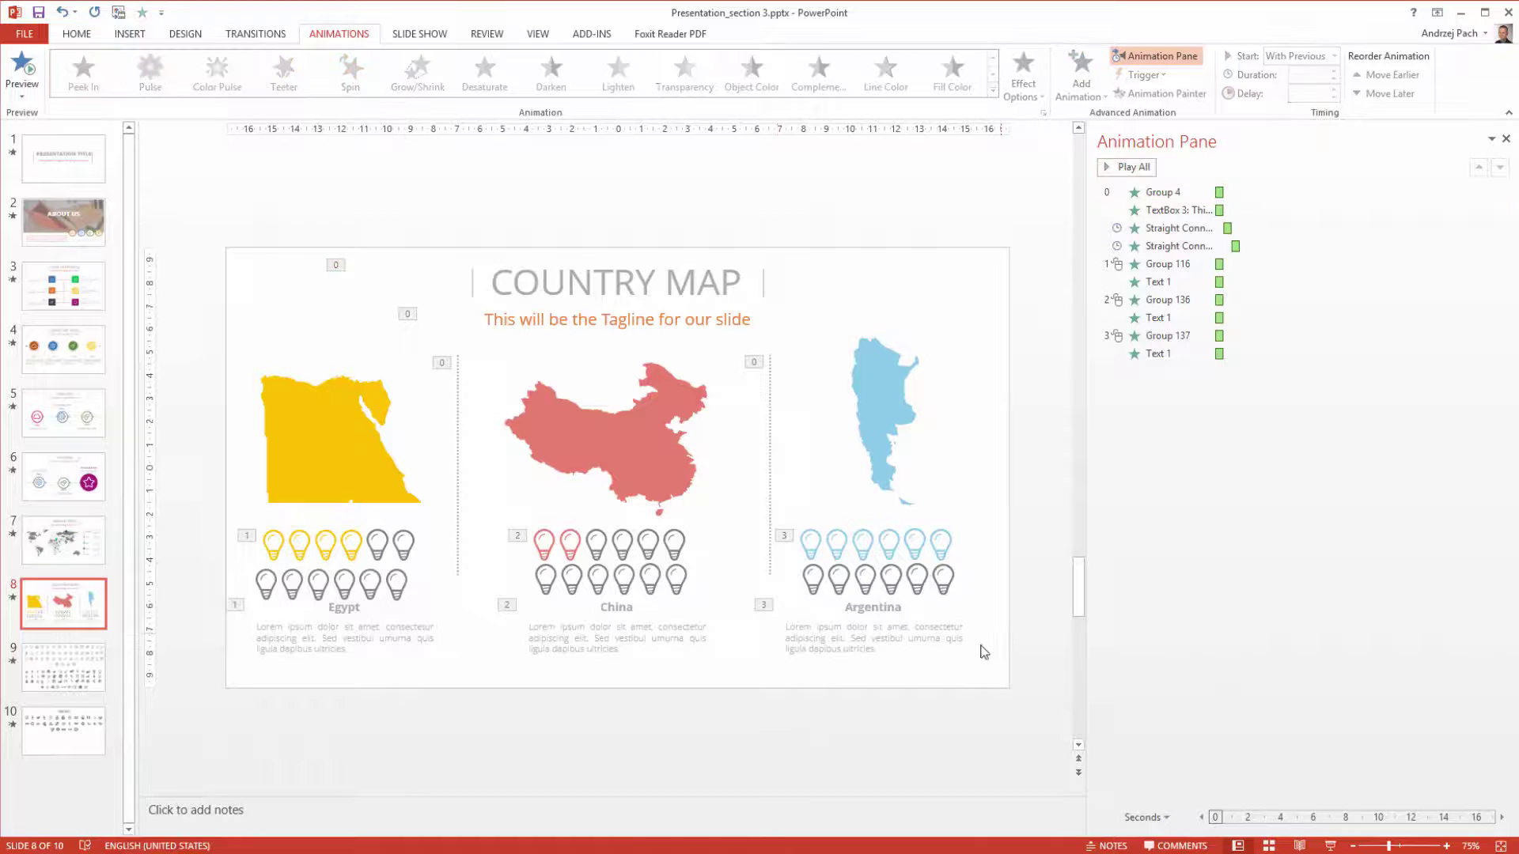
# Send the three grey bulb rows to the back.
pyautogui.click(351, 599)
pyautogui.keyDown('shift'); pyautogui.click(624, 582); pyautogui.keyUp('shift')
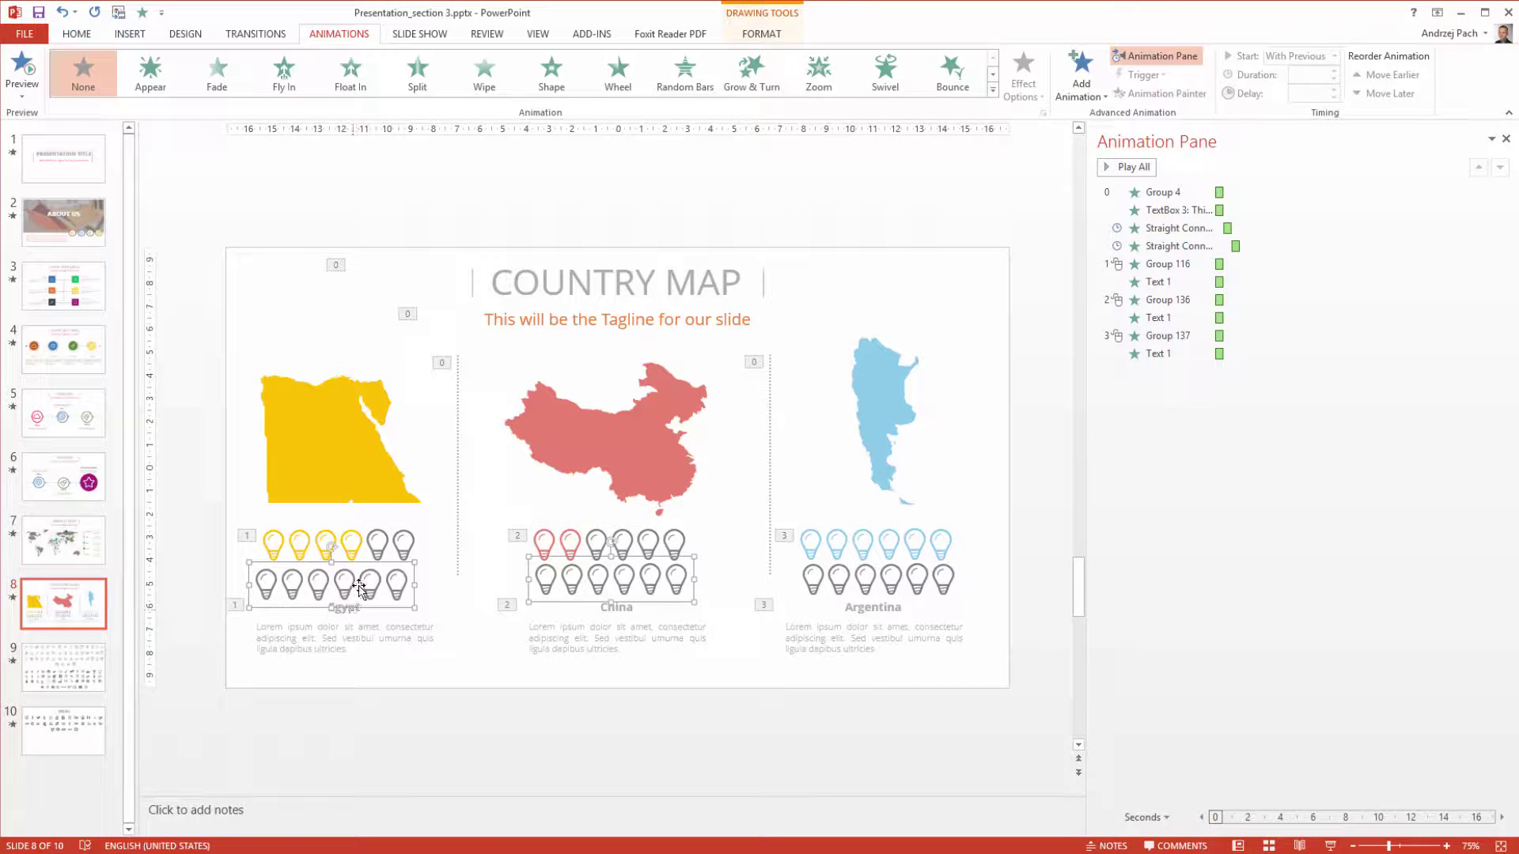
pyautogui.keyDown('shift'); pyautogui.click(880, 584); pyautogui.keyUp('shift')
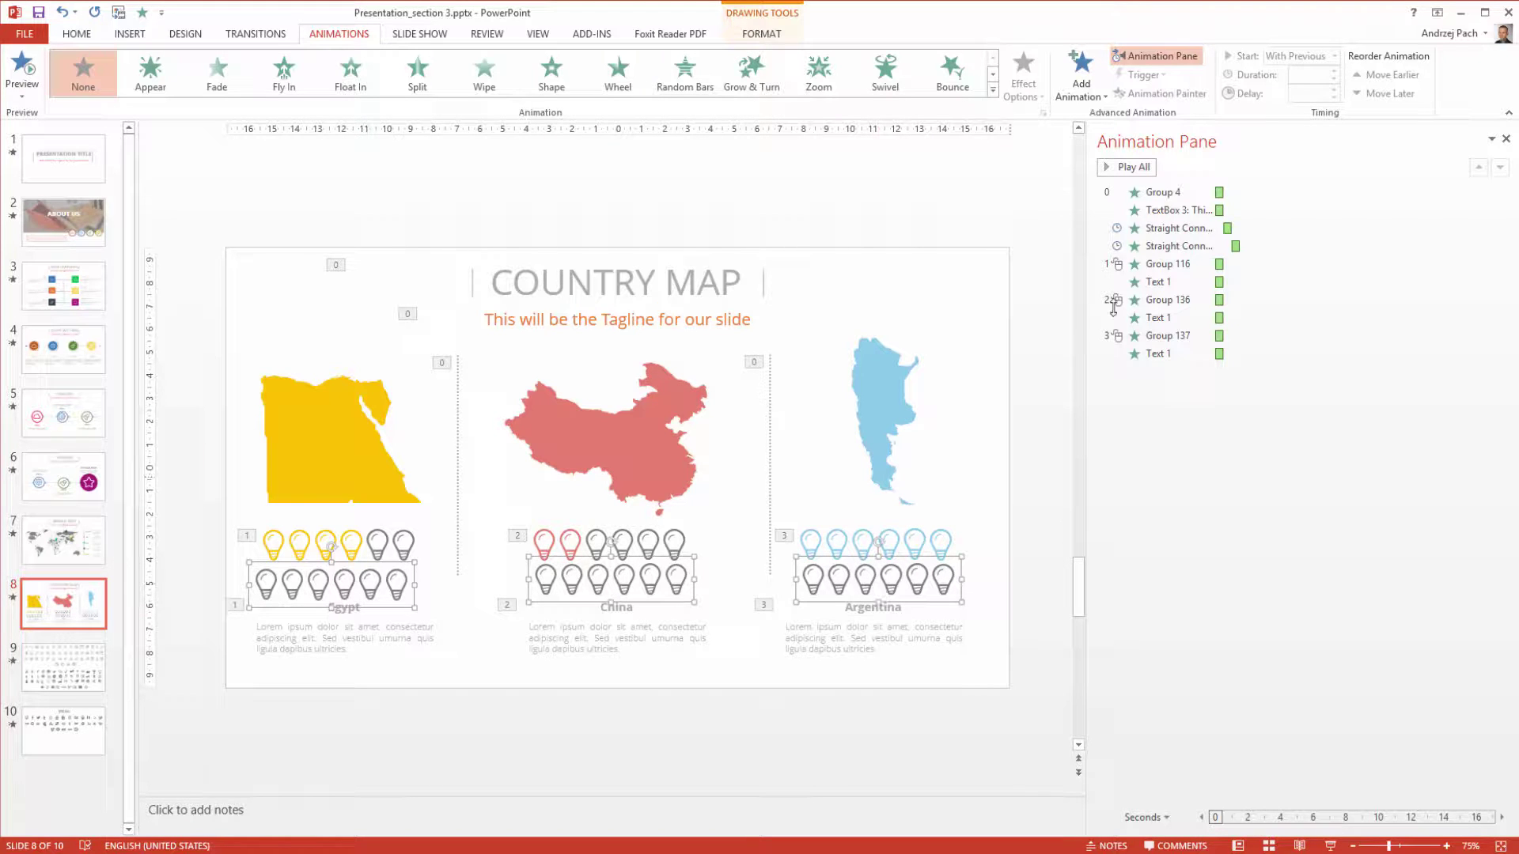
pyautogui.click(753, 20)
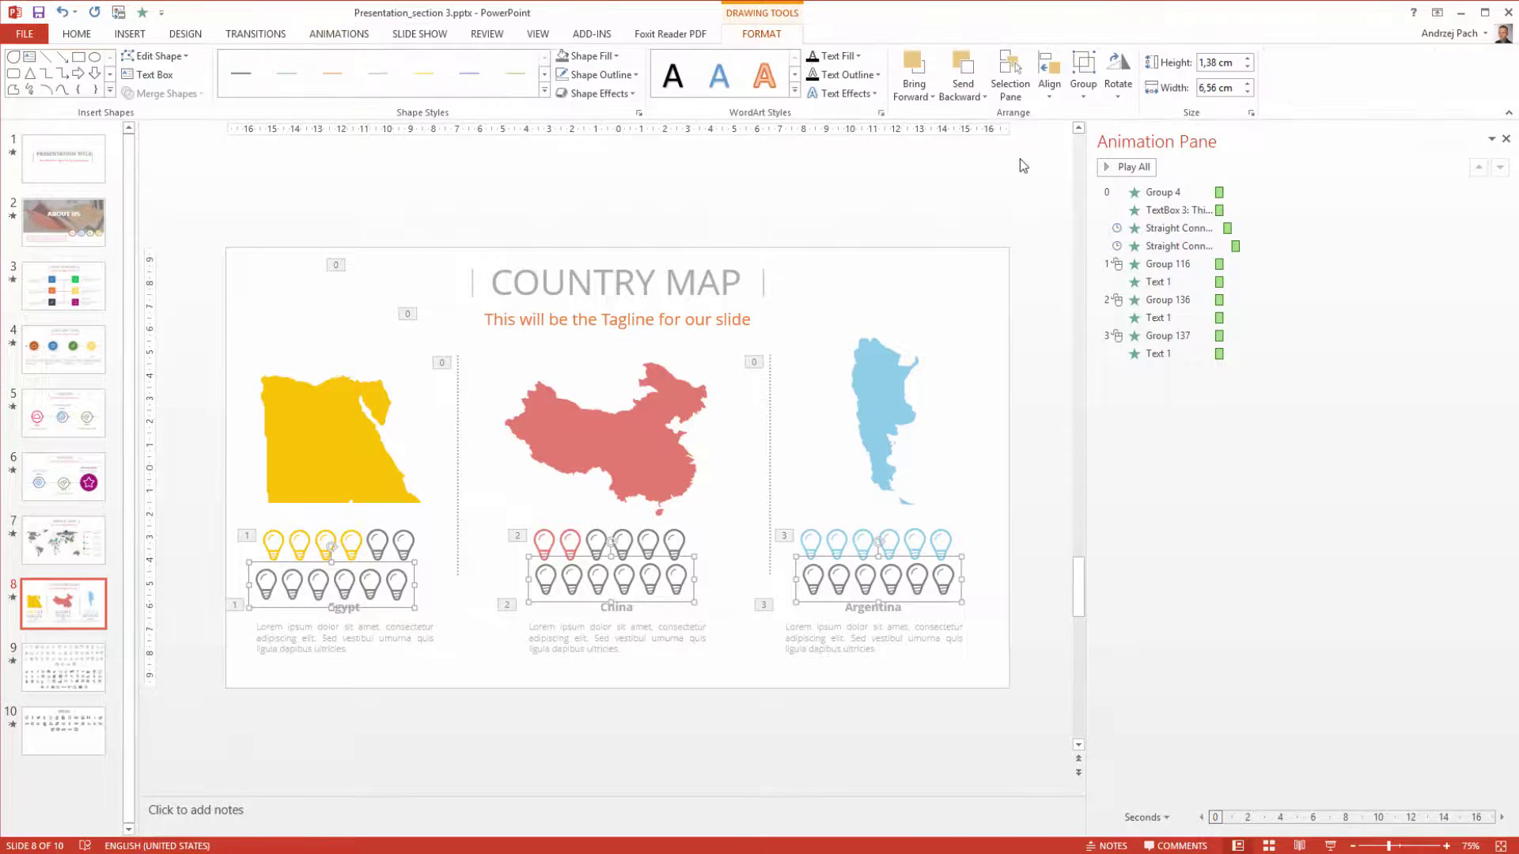
pyautogui.click(973, 105)
pyautogui.click(990, 132)
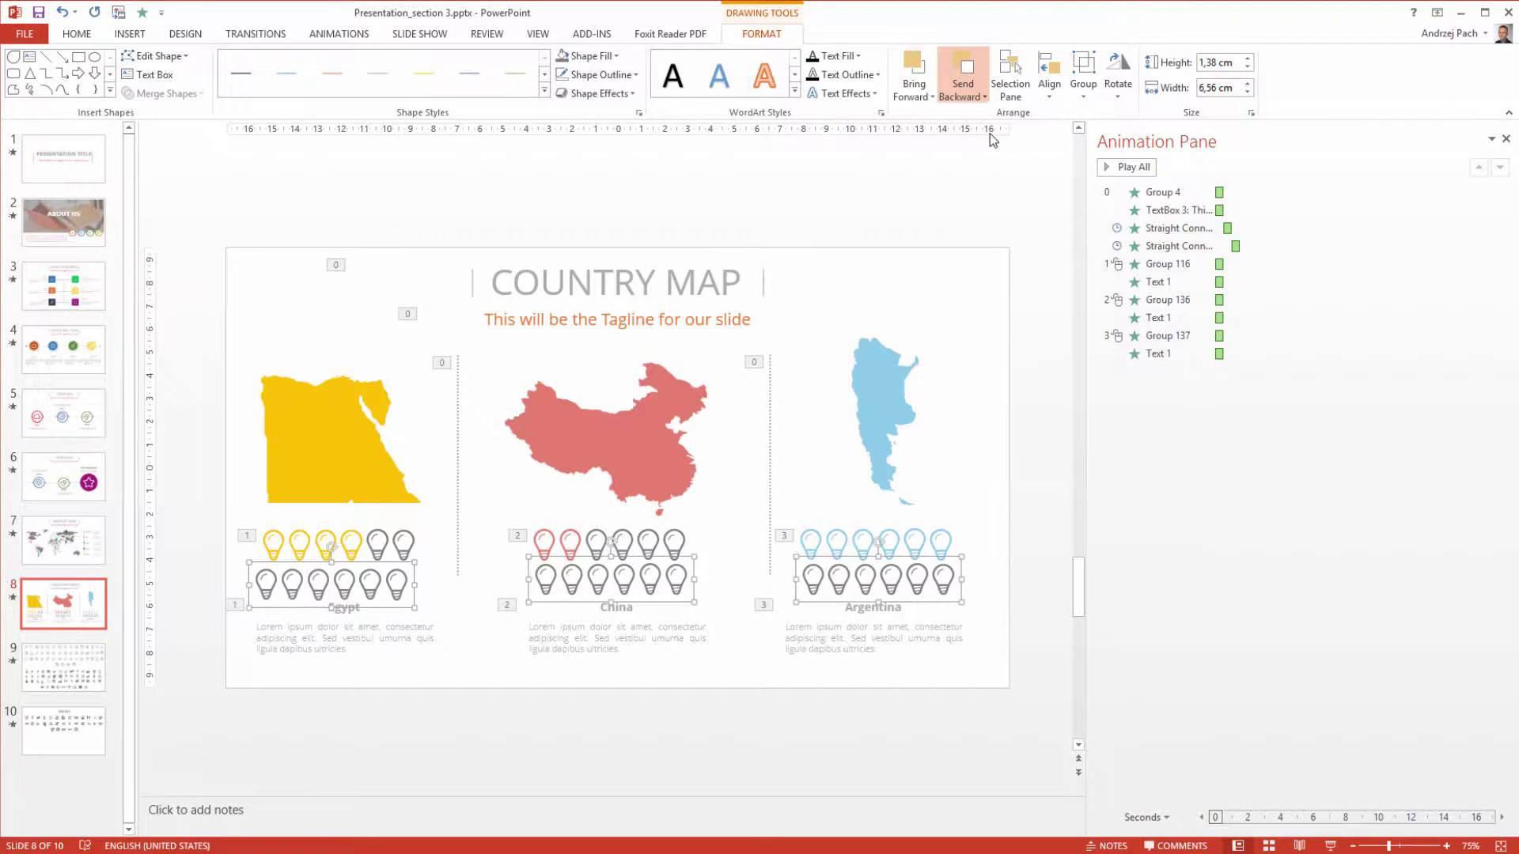
pyautogui.scroll(2, 572, 644)
pyautogui.scroll(-3, 571, 645)
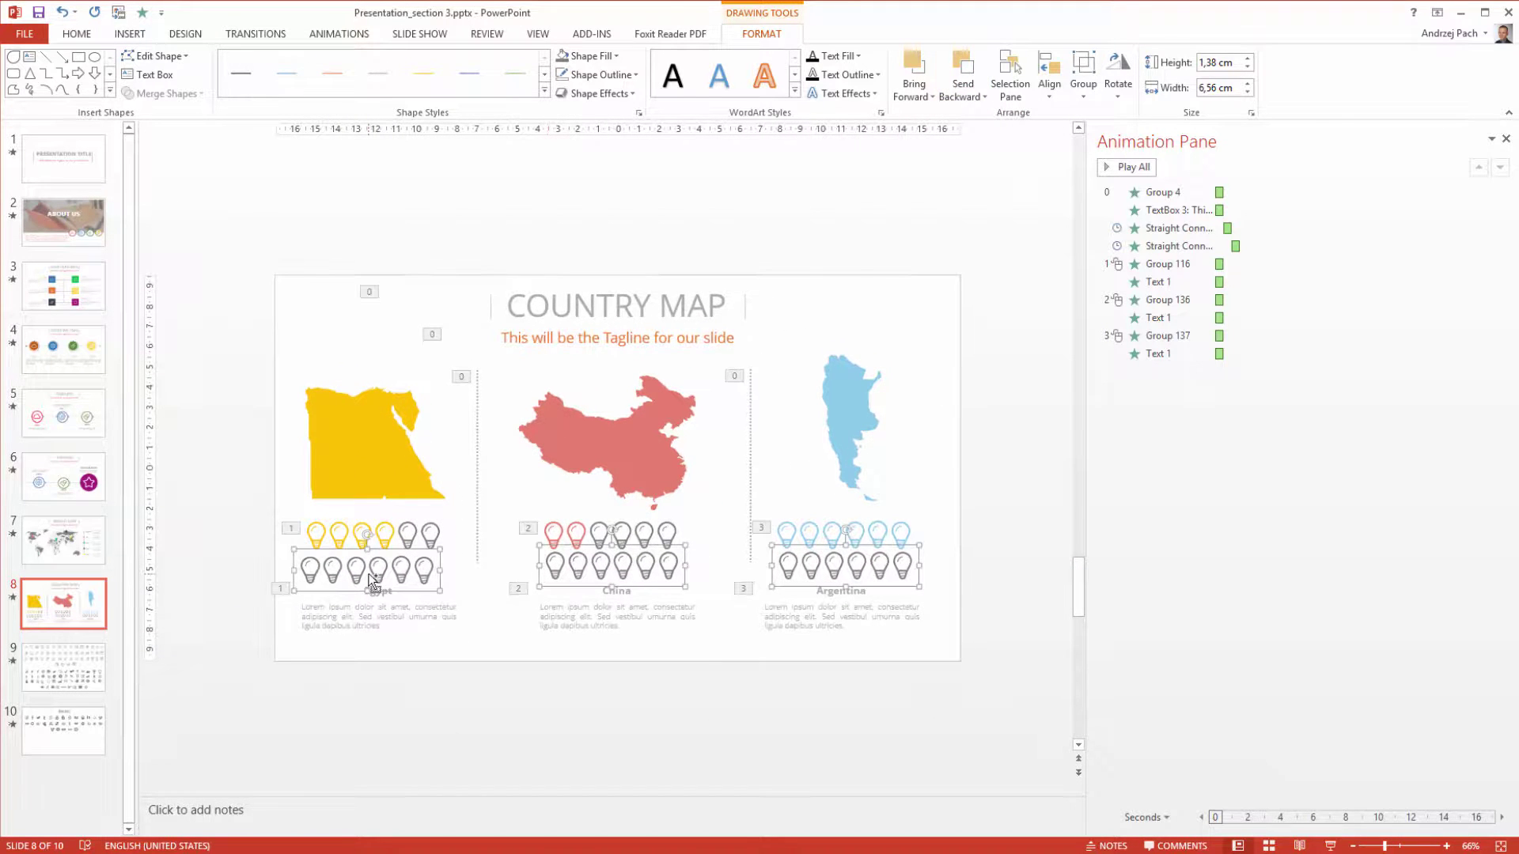
pyautogui.press('Escape')
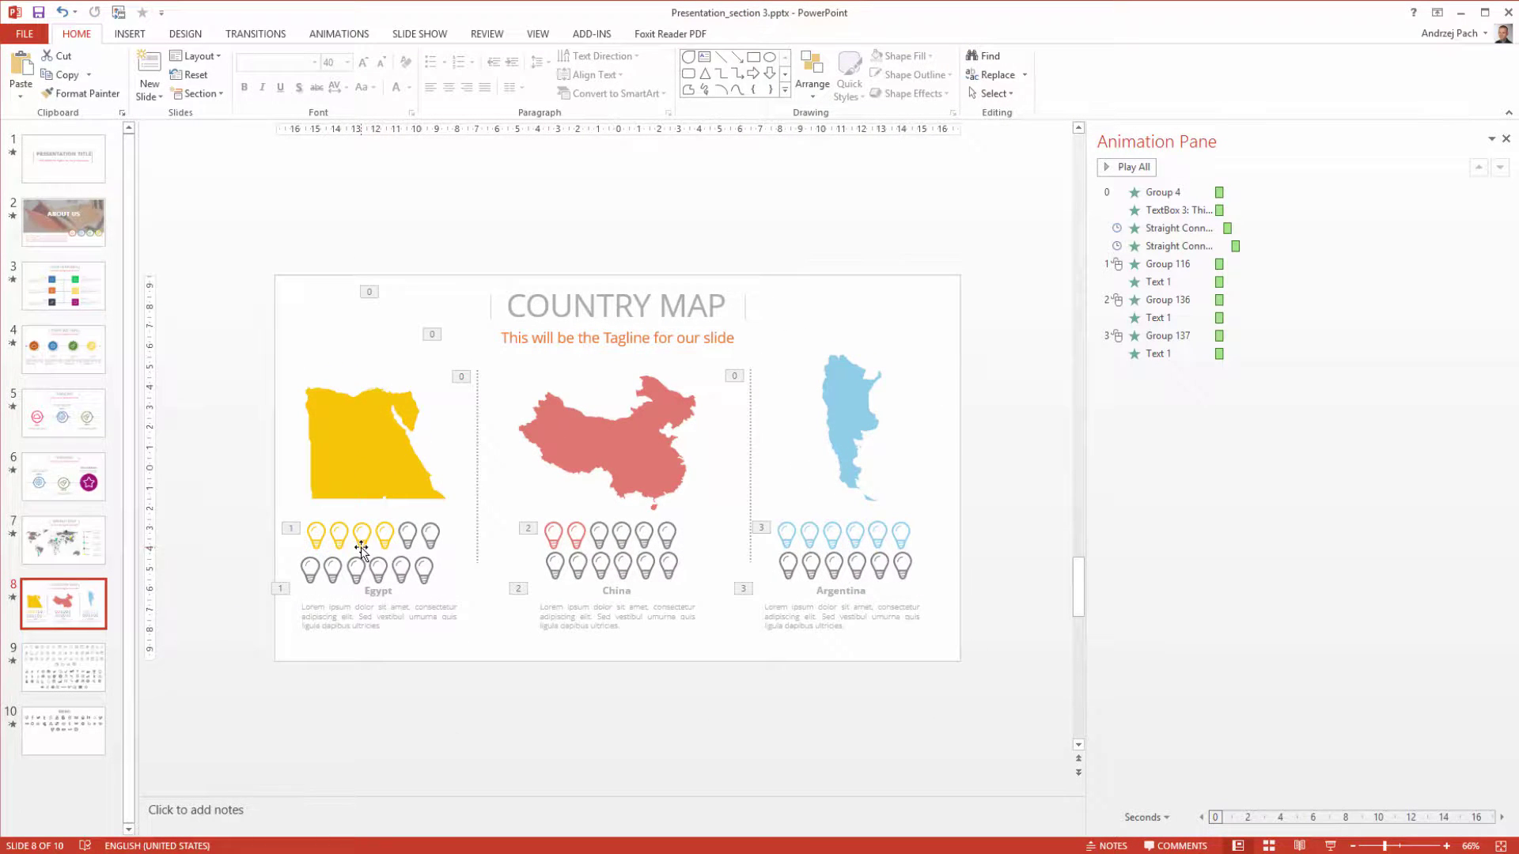
# Move Egypt's grey bulb row up behind its yellow bulbs.
pyautogui.scroll(6, 361, 549)
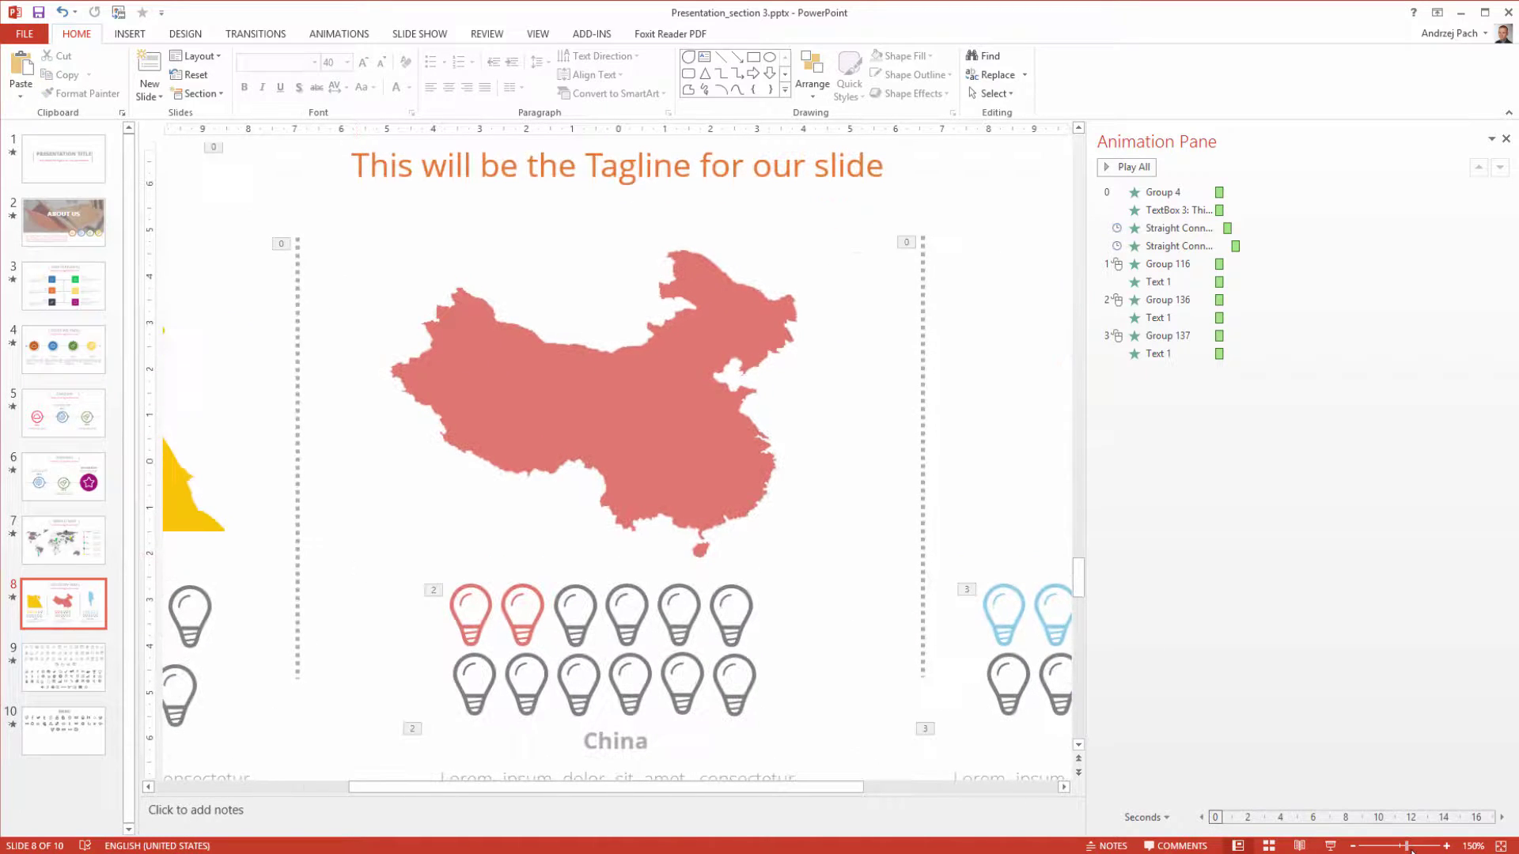
pyautogui.hscroll(-3, 1413, 851)
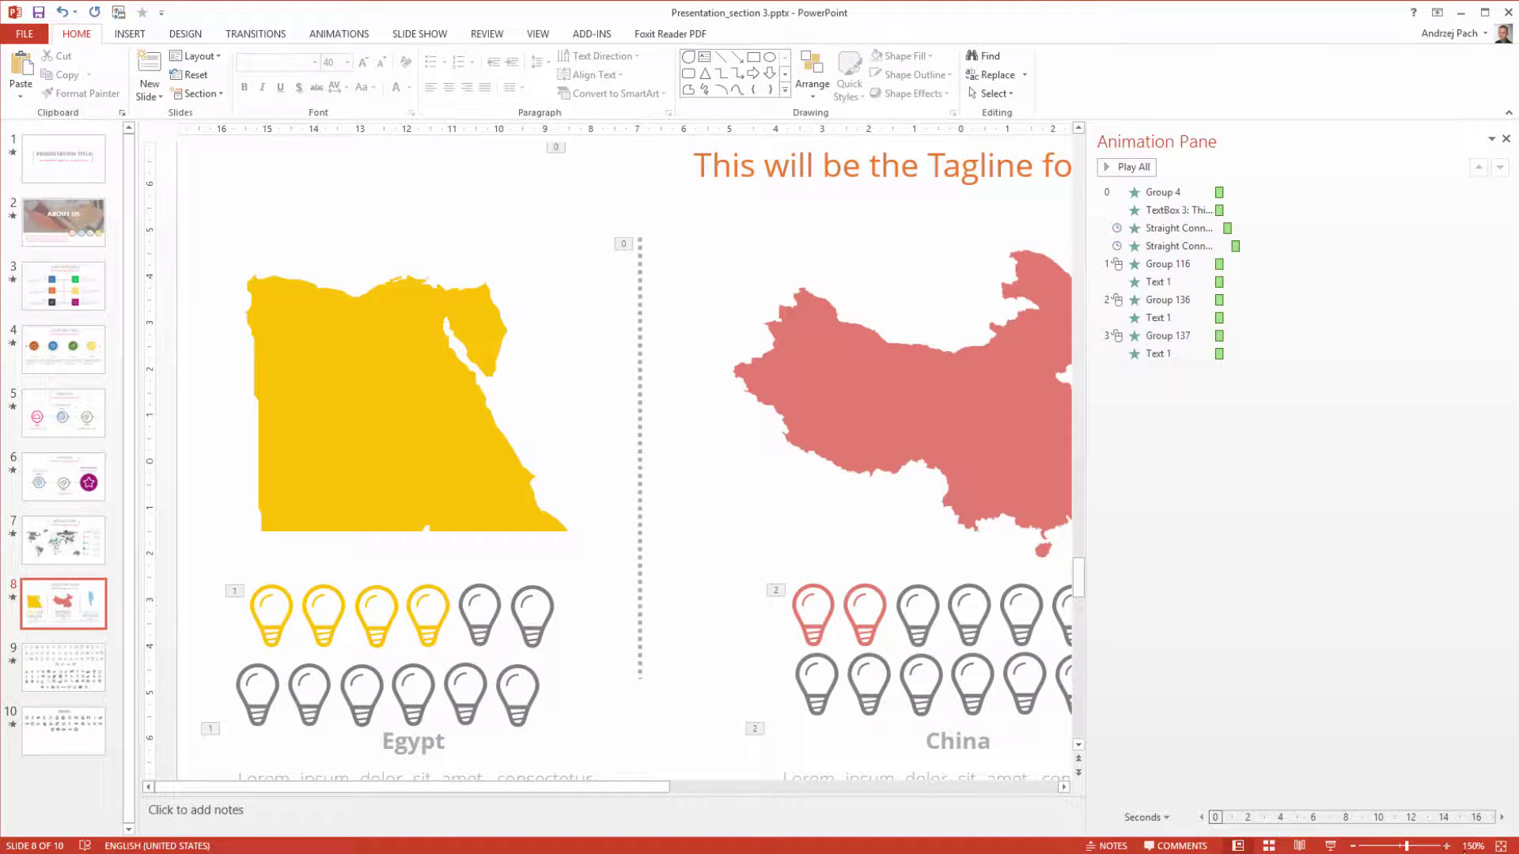
pyautogui.click(425, 696)
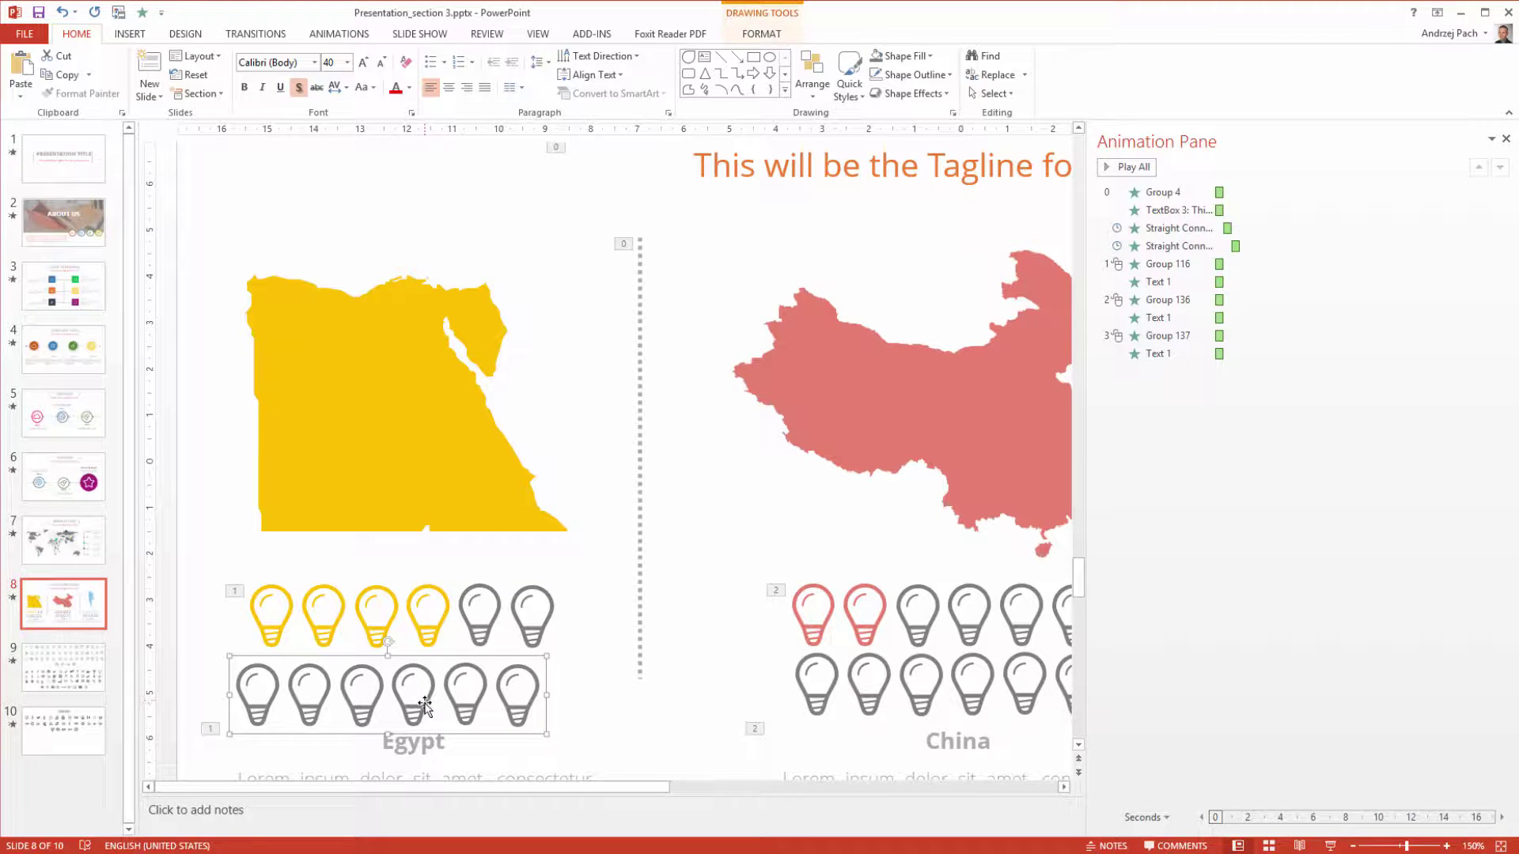
pyautogui.moveTo(425, 705); pyautogui.dragTo(438, 627)
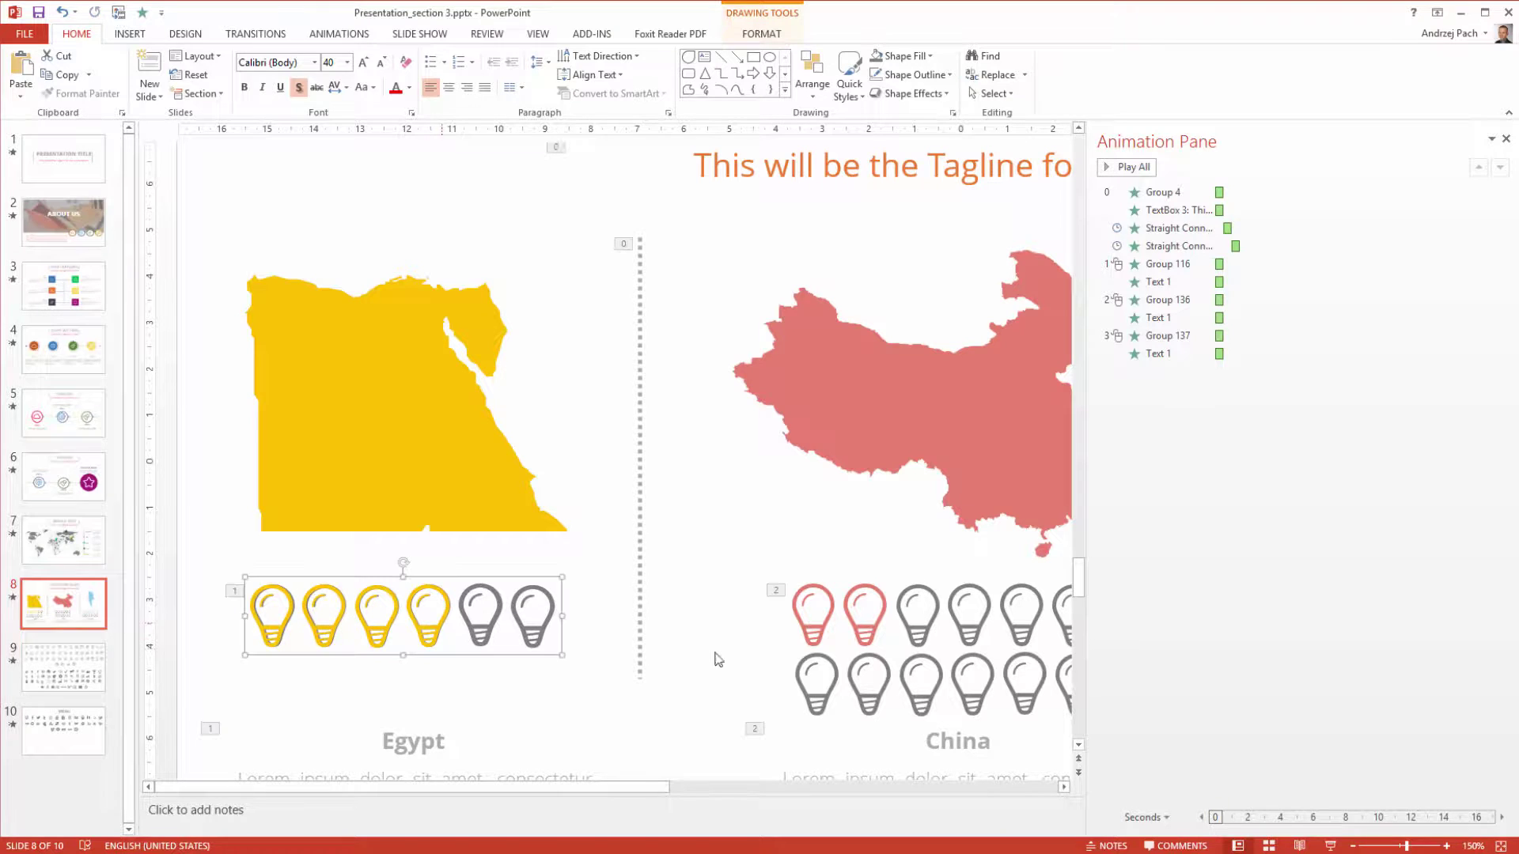
pyautogui.hotkey('alt', 'Left')
pyautogui.hotkey('ctrl', 'z')
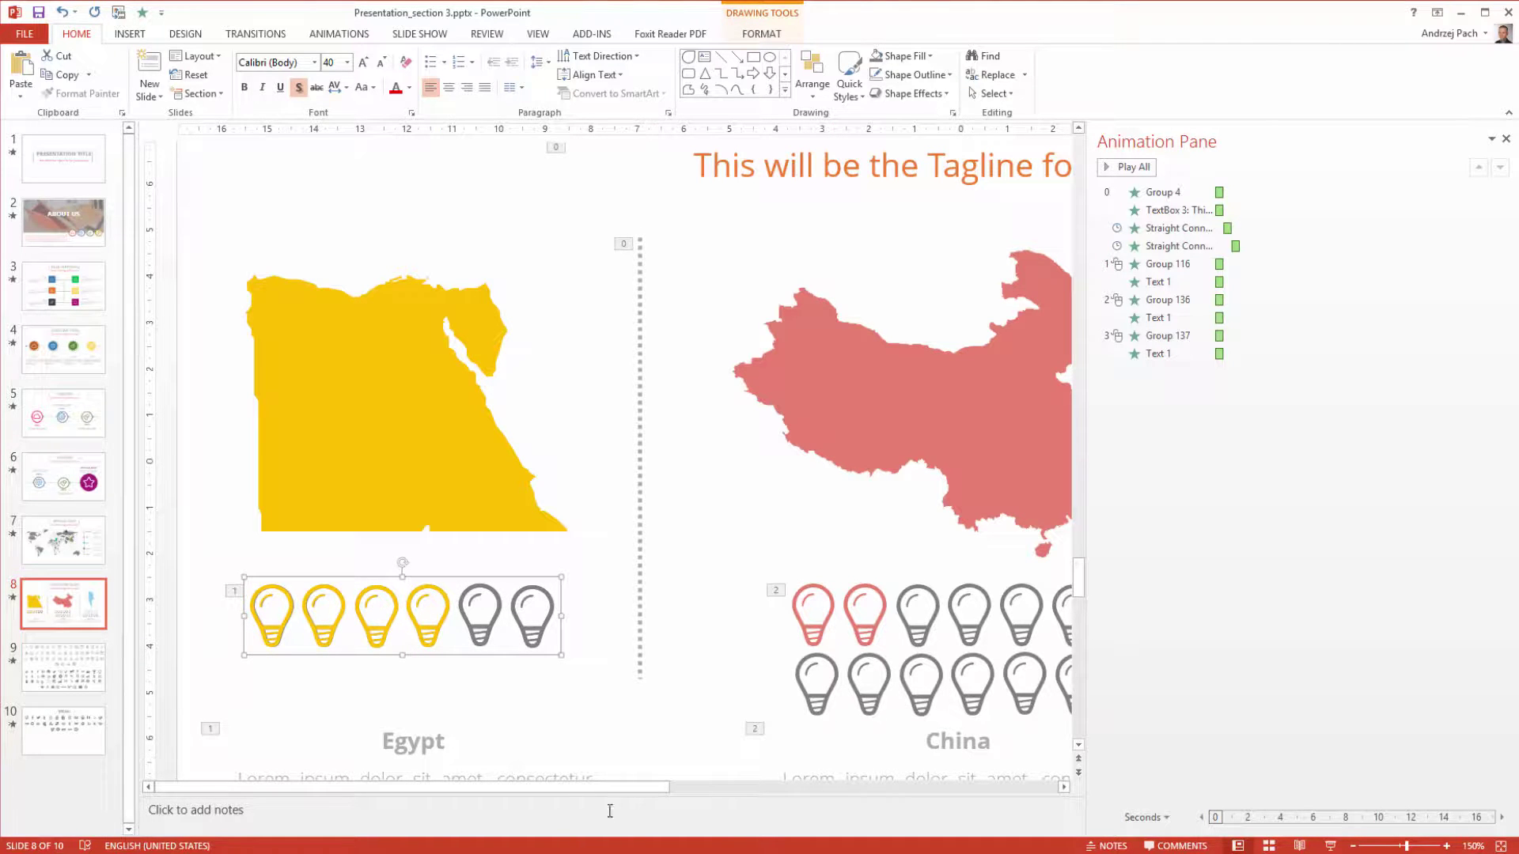
# Move China's grey bulb row up behind its red bulbs.
pyautogui.moveTo(610, 791); pyautogui.dragTo(771, 791)
pyautogui.click(775, 680)
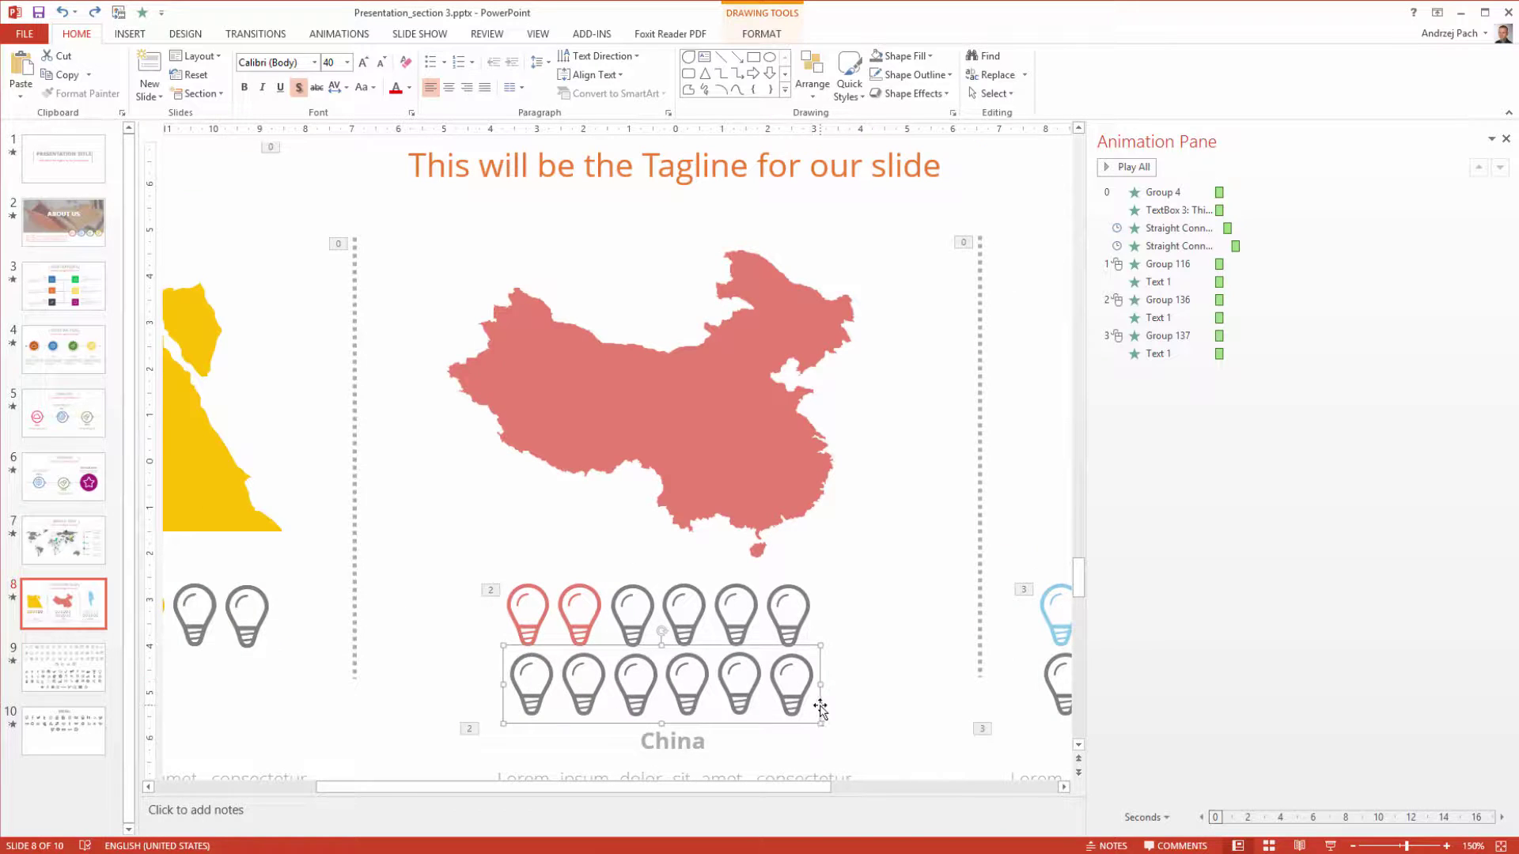
pyautogui.moveTo(821, 710); pyautogui.dragTo(817, 636)
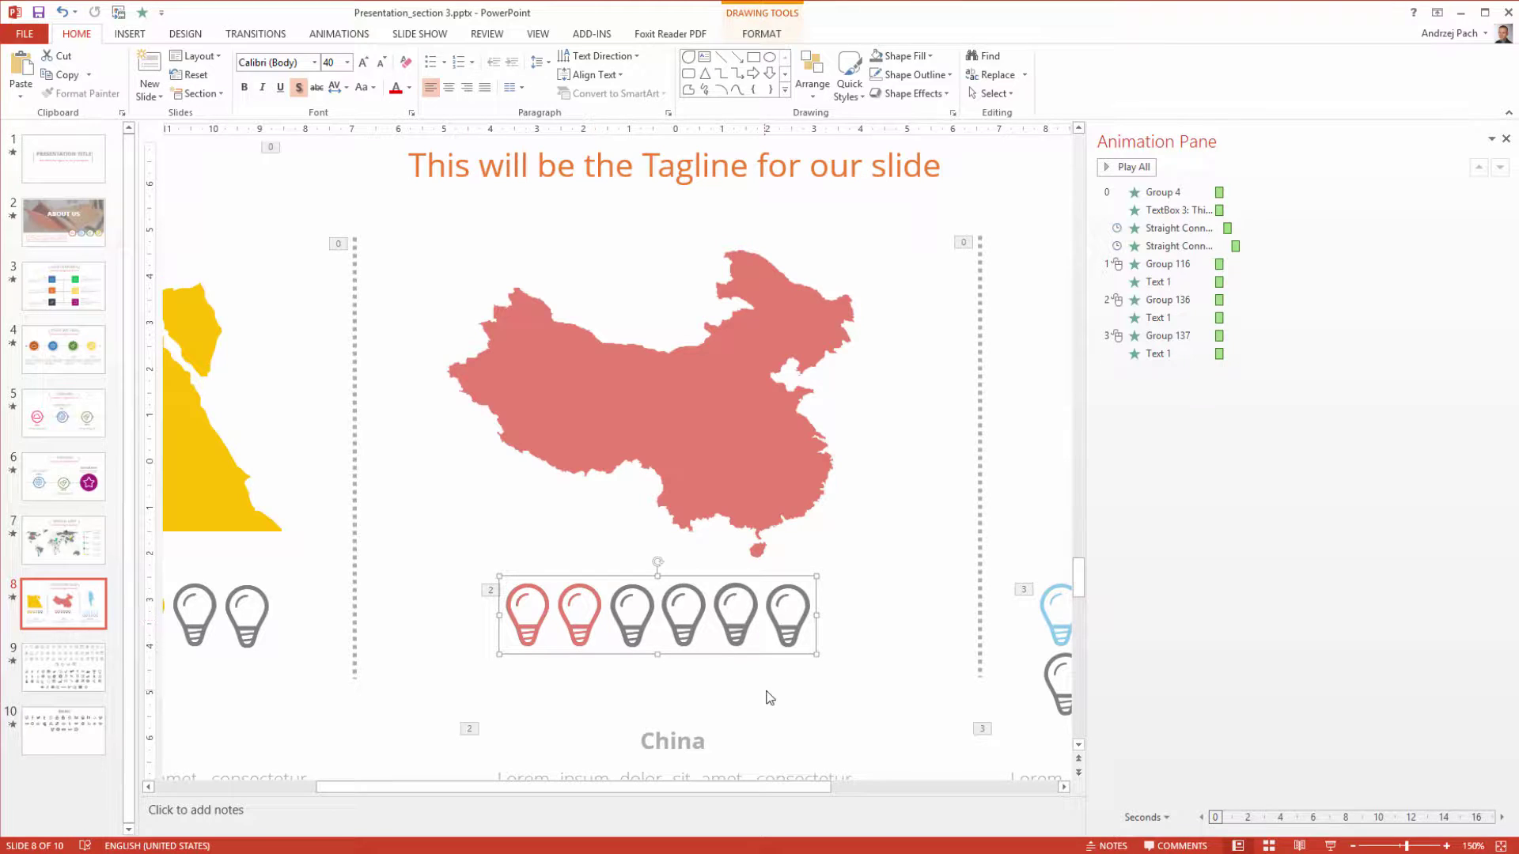
pyautogui.press('Tab')
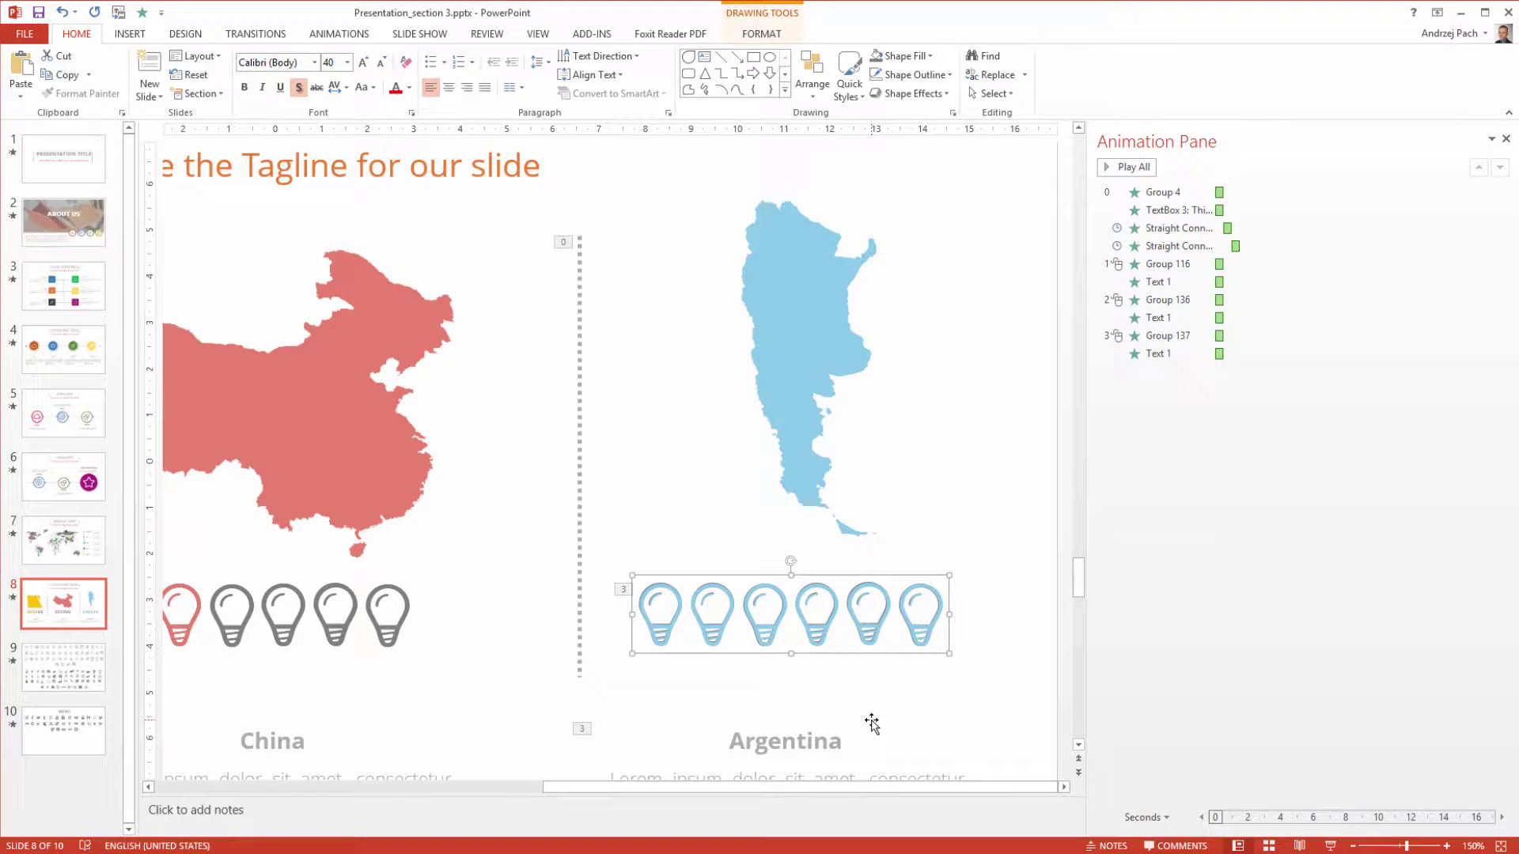
pyautogui.scroll(-5, 850, 625)
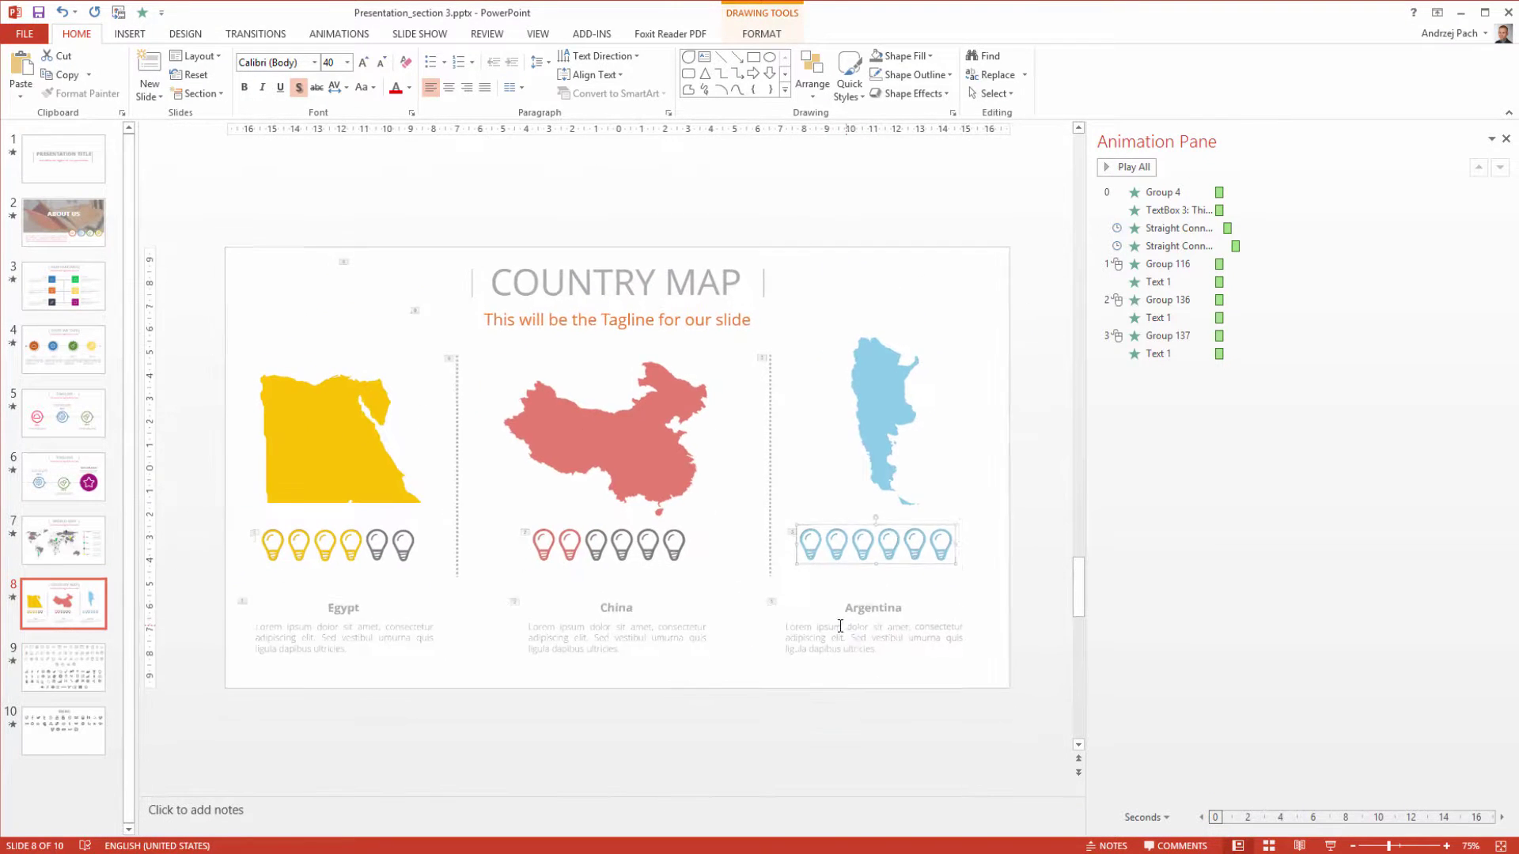
pyautogui.click(736, 578)
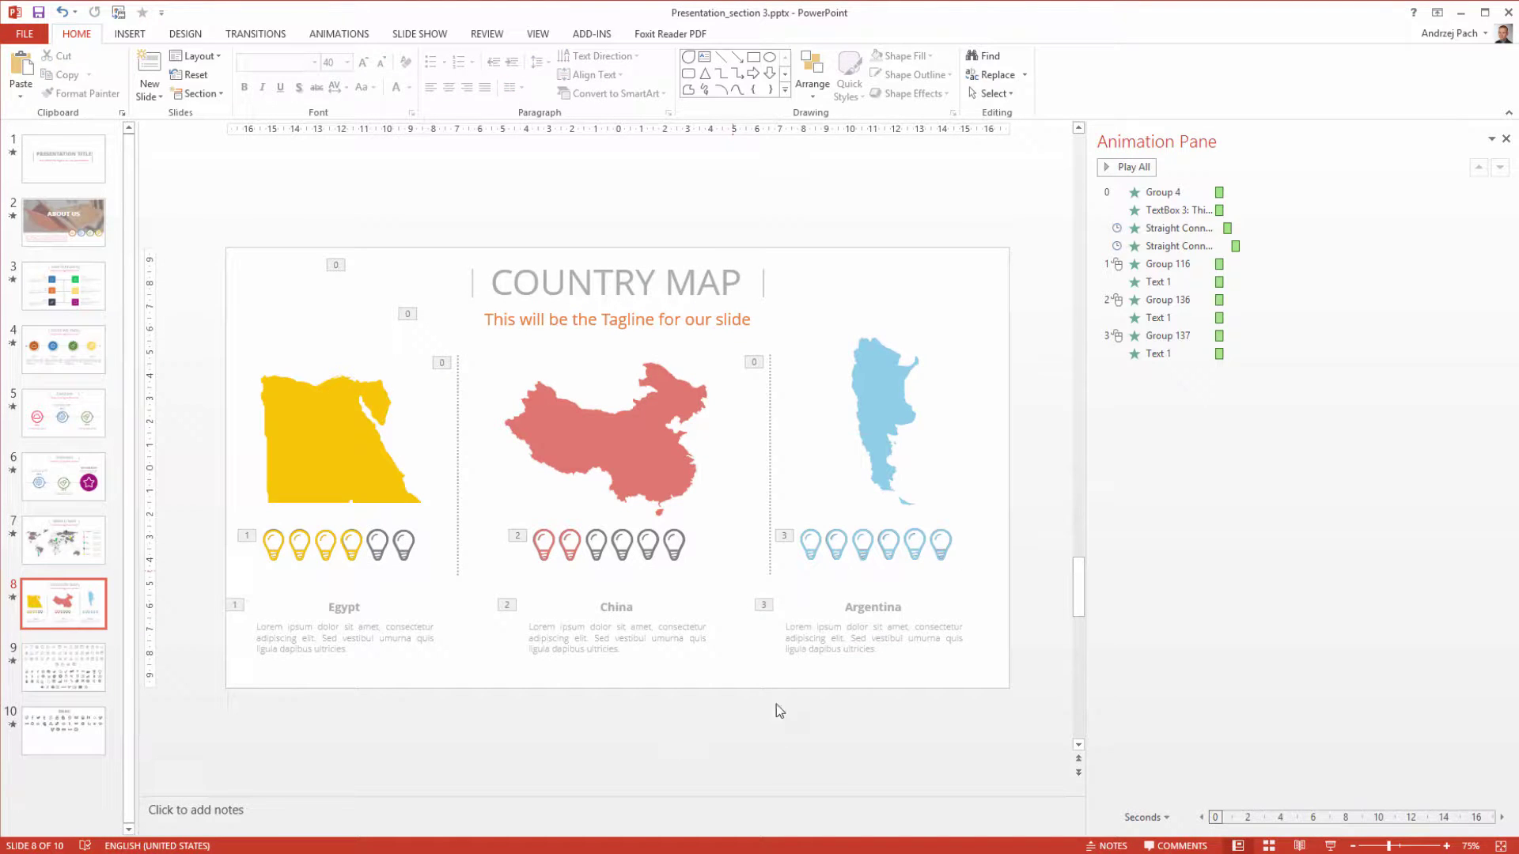